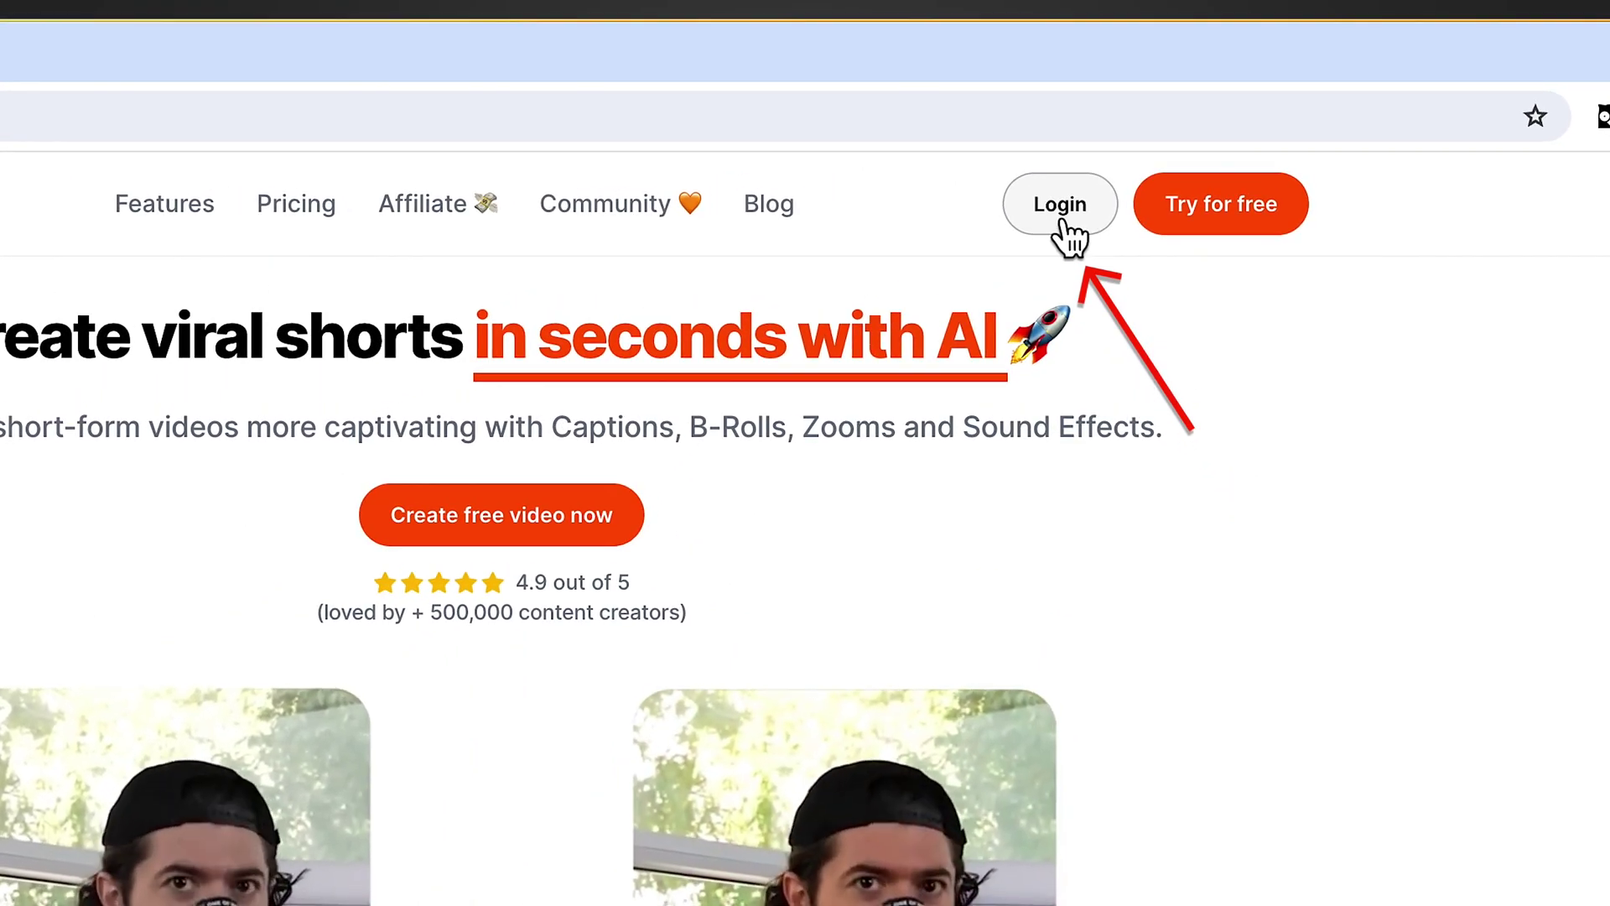
Log in to Submagic and create a new project from My projects.
click(1065, 217)
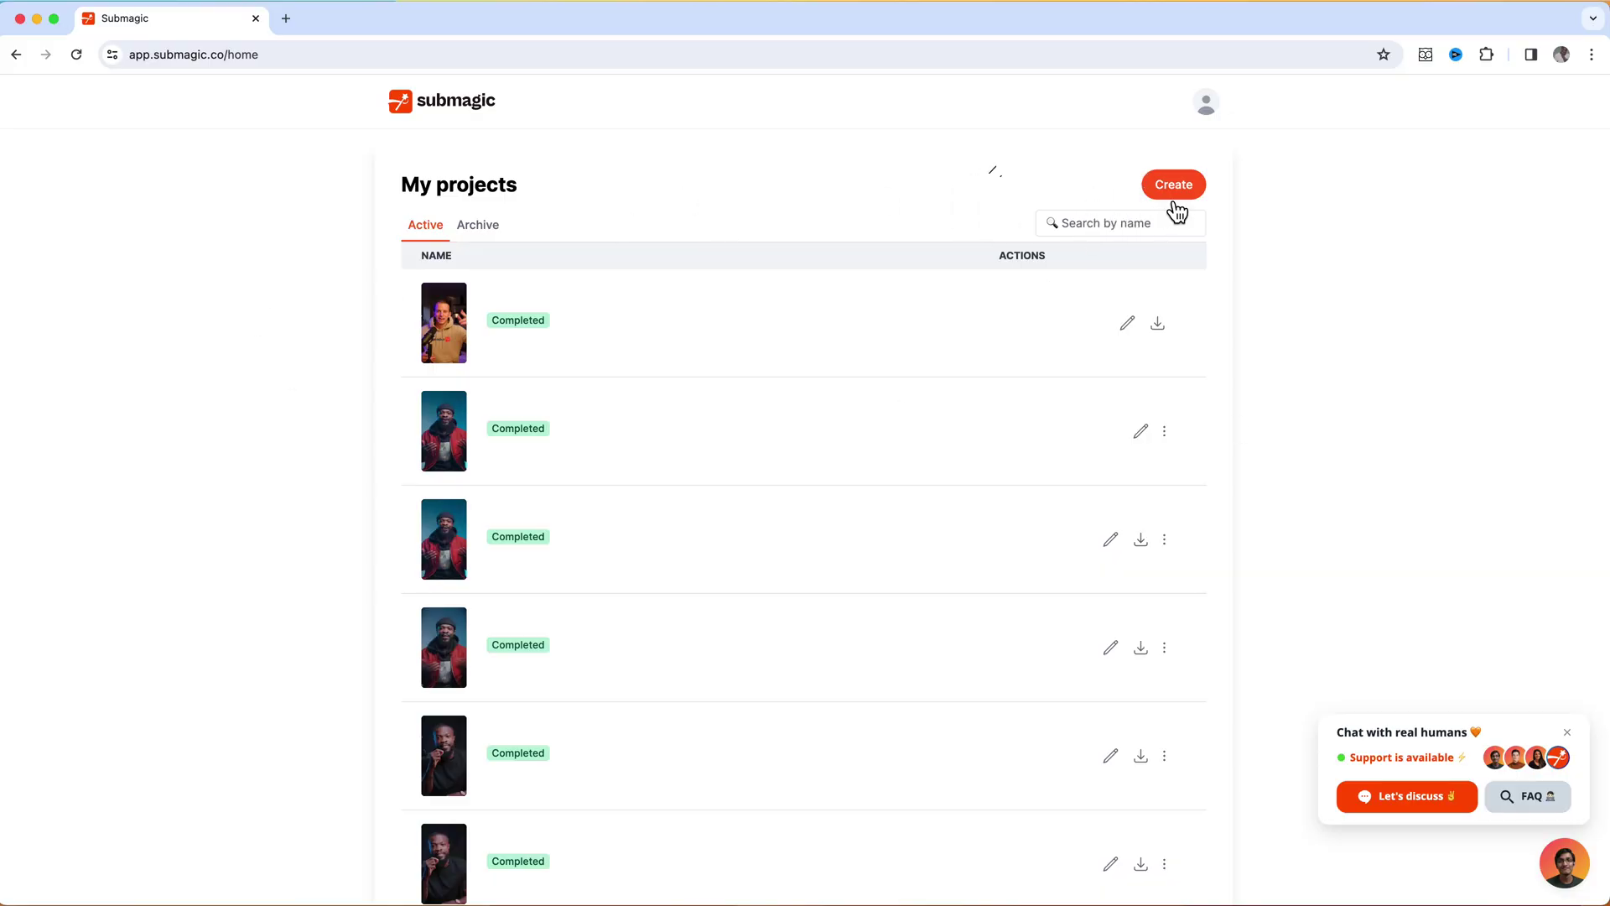
click(1177, 201)
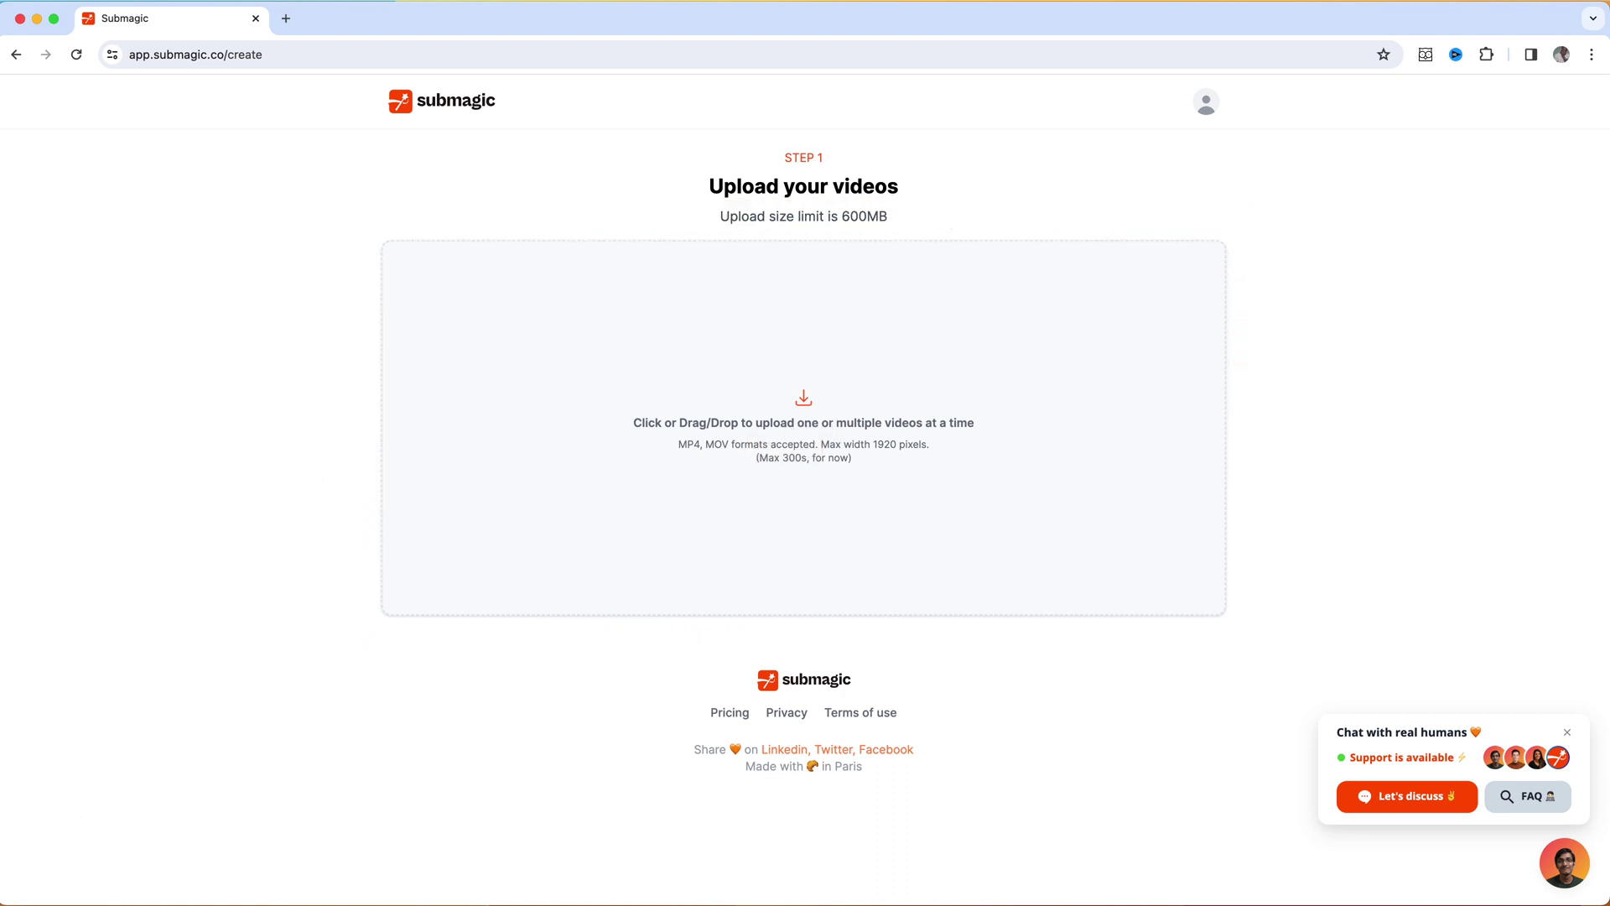
Upload sub1.mp4 with English as the caption language.
click(351, 476)
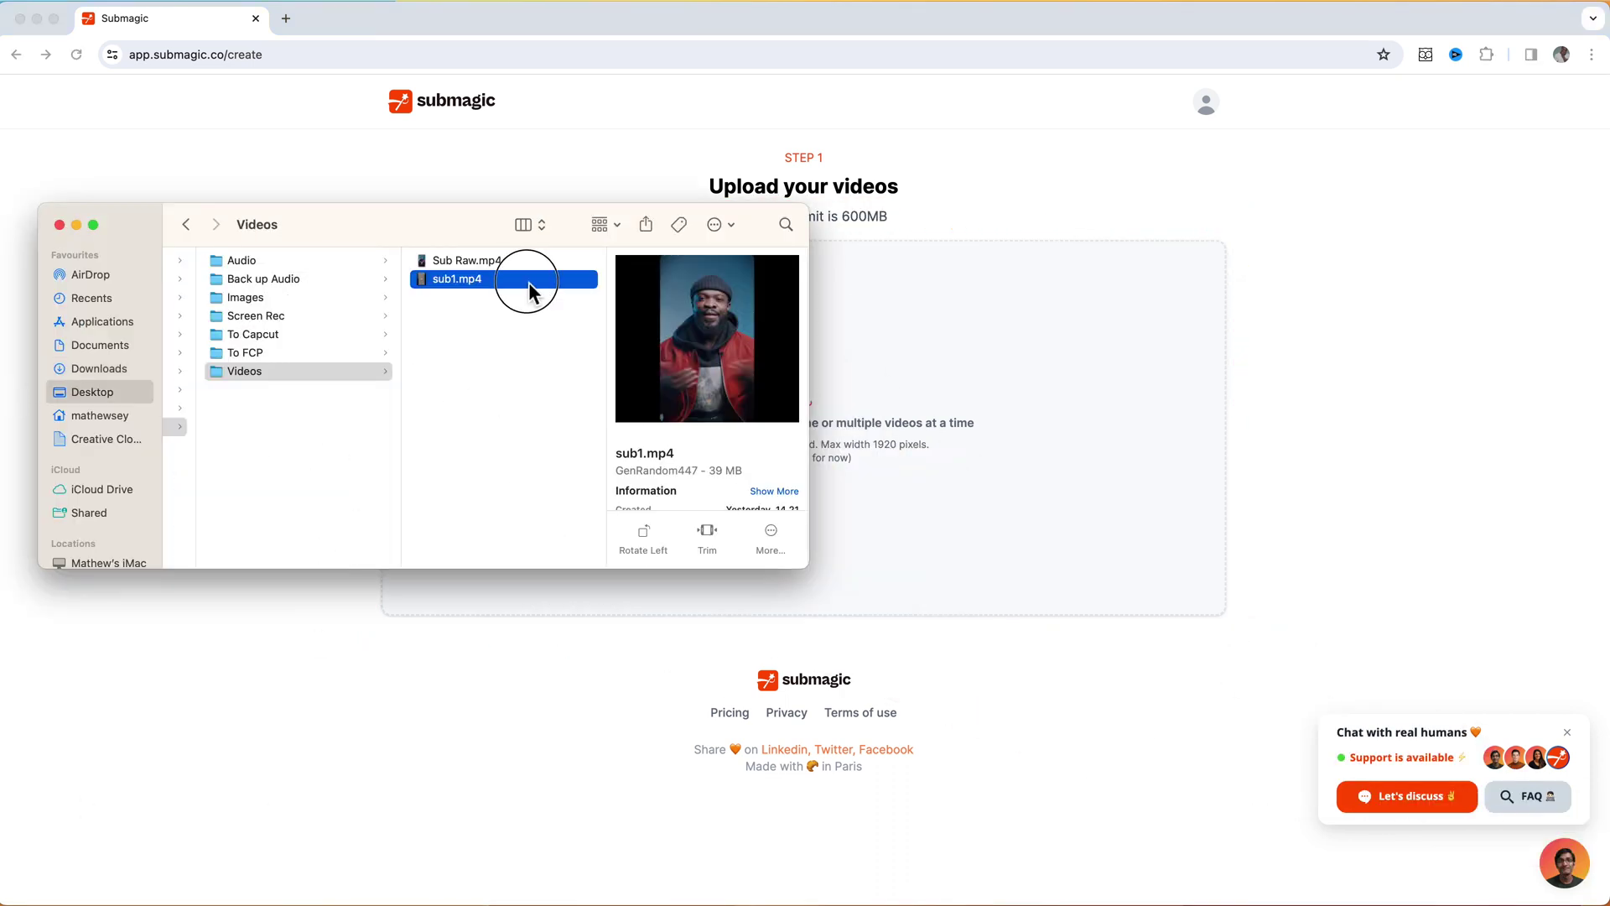
drag(528, 290, 908, 446)
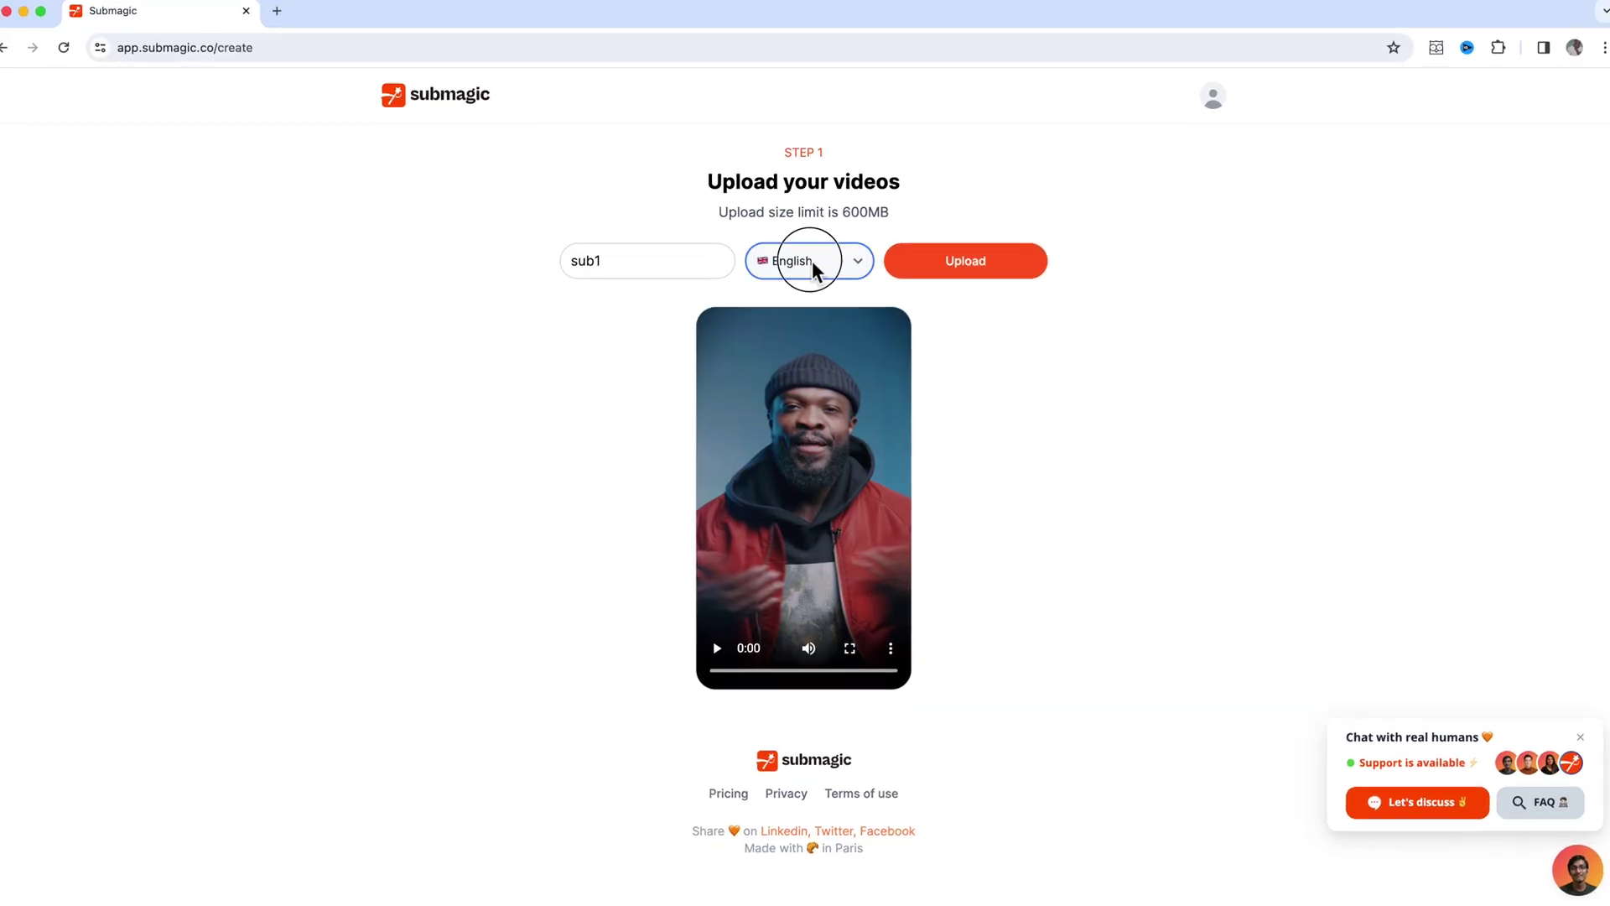
click(808, 259)
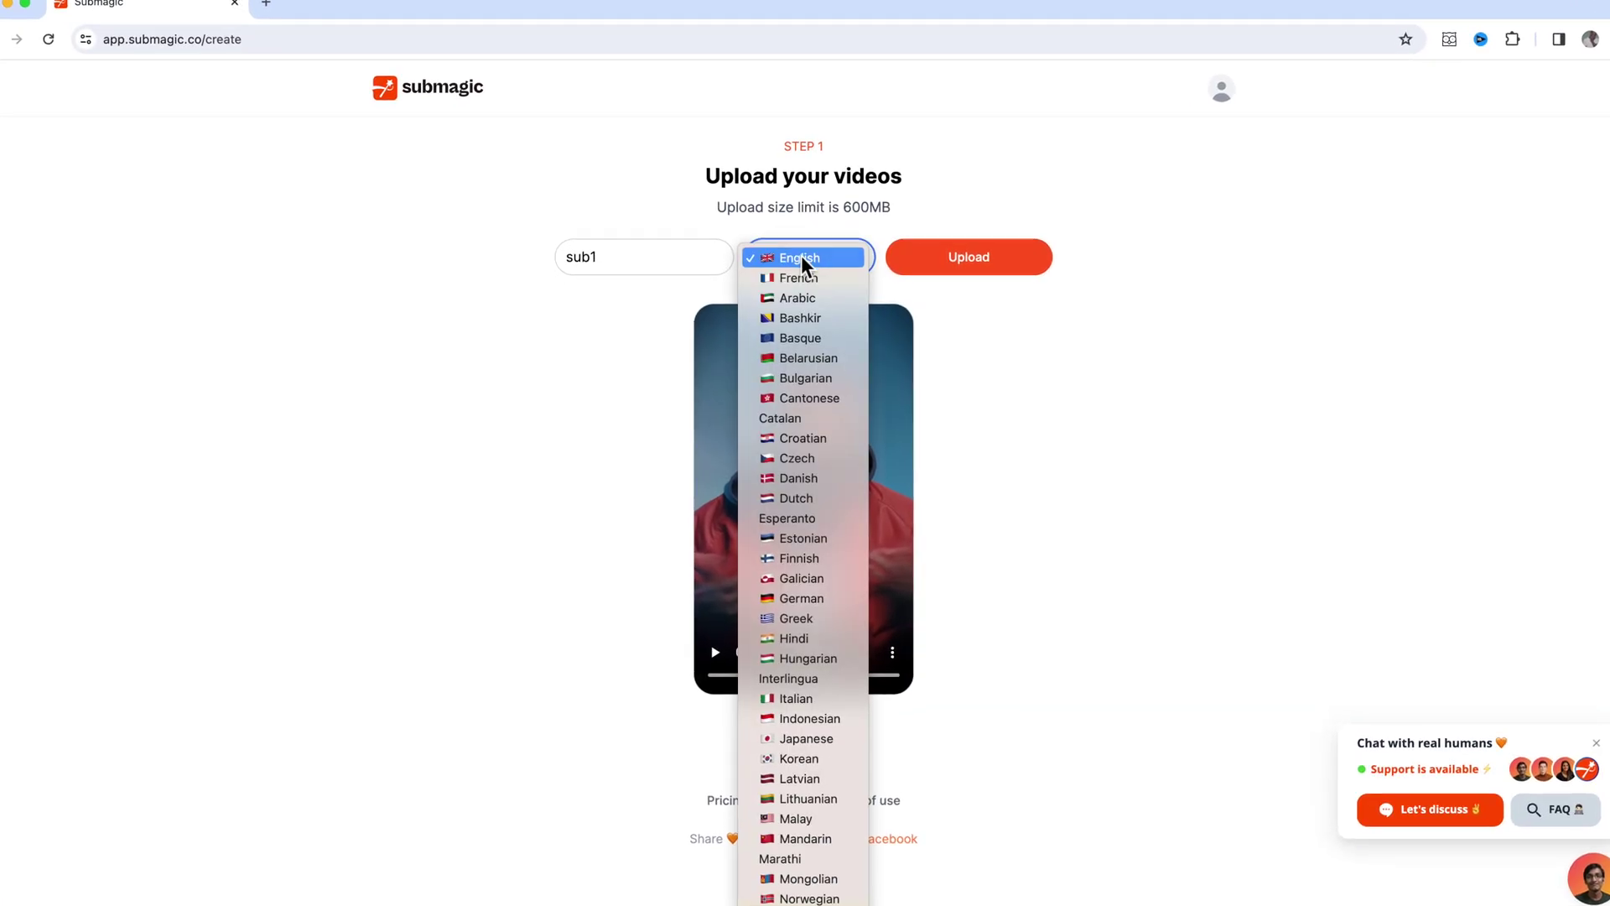
click(792, 254)
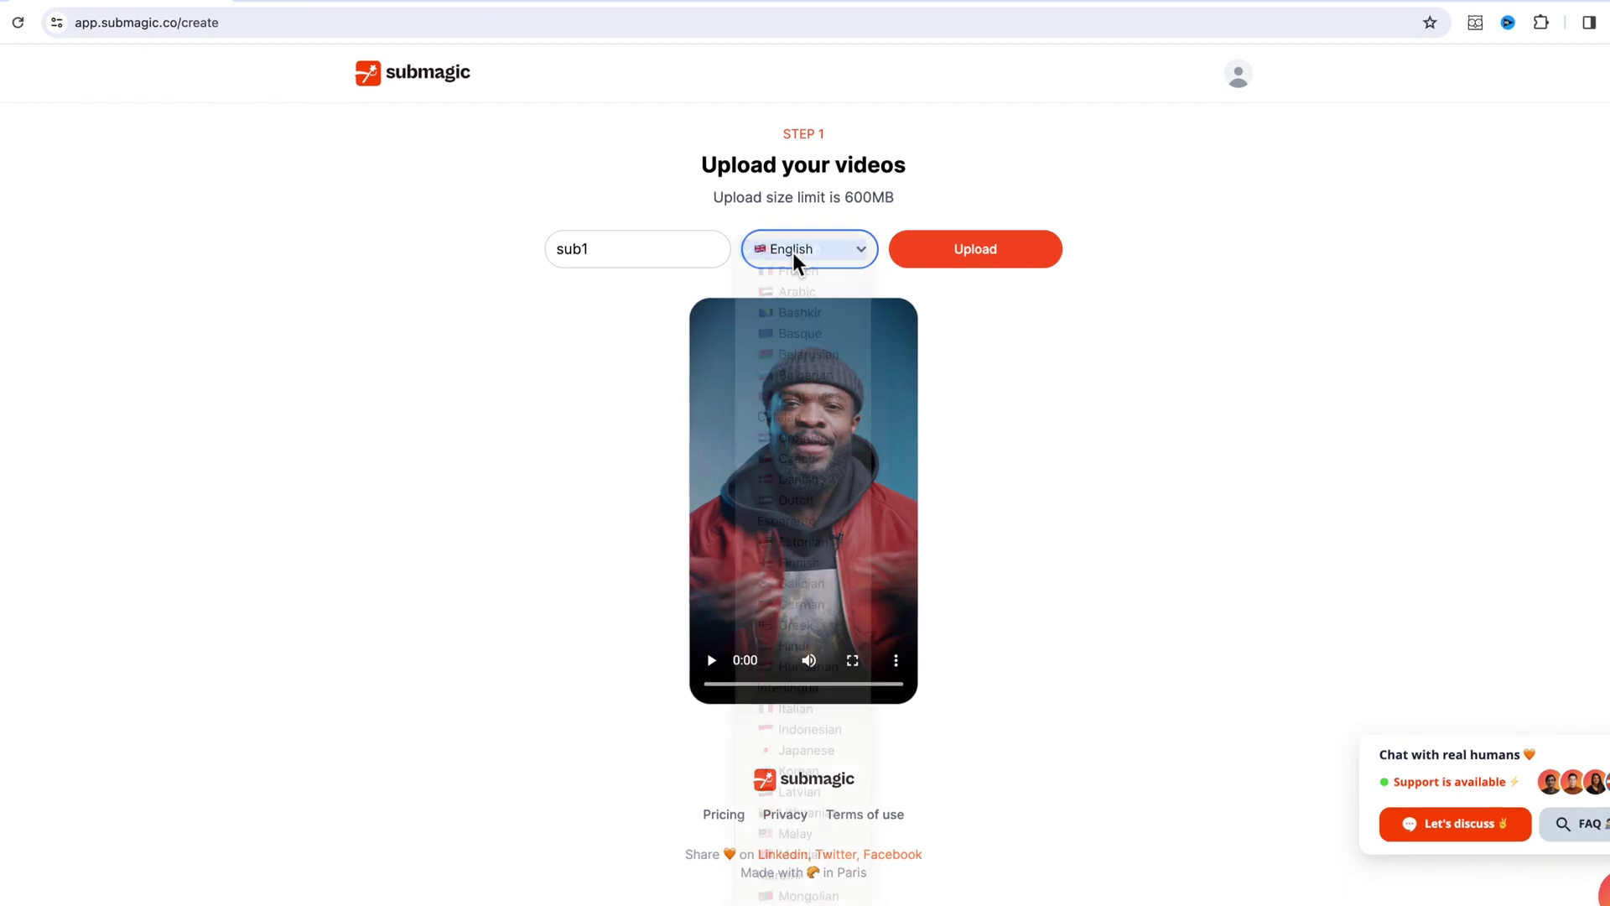
click(984, 253)
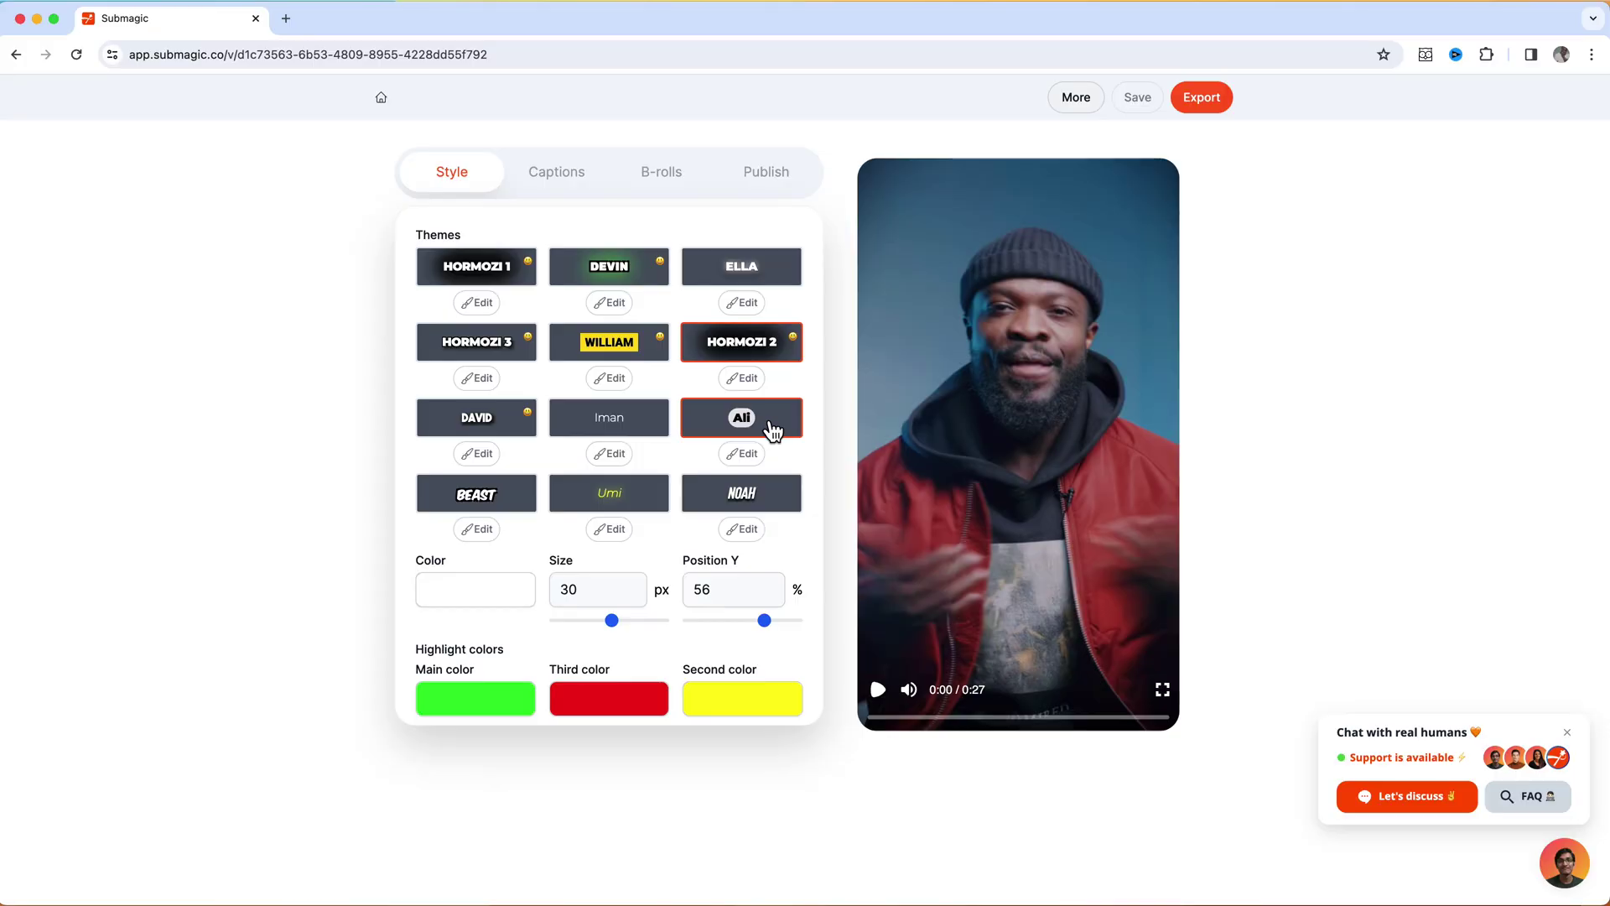
Apply the Ali caption theme and preview the video.
click(774, 431)
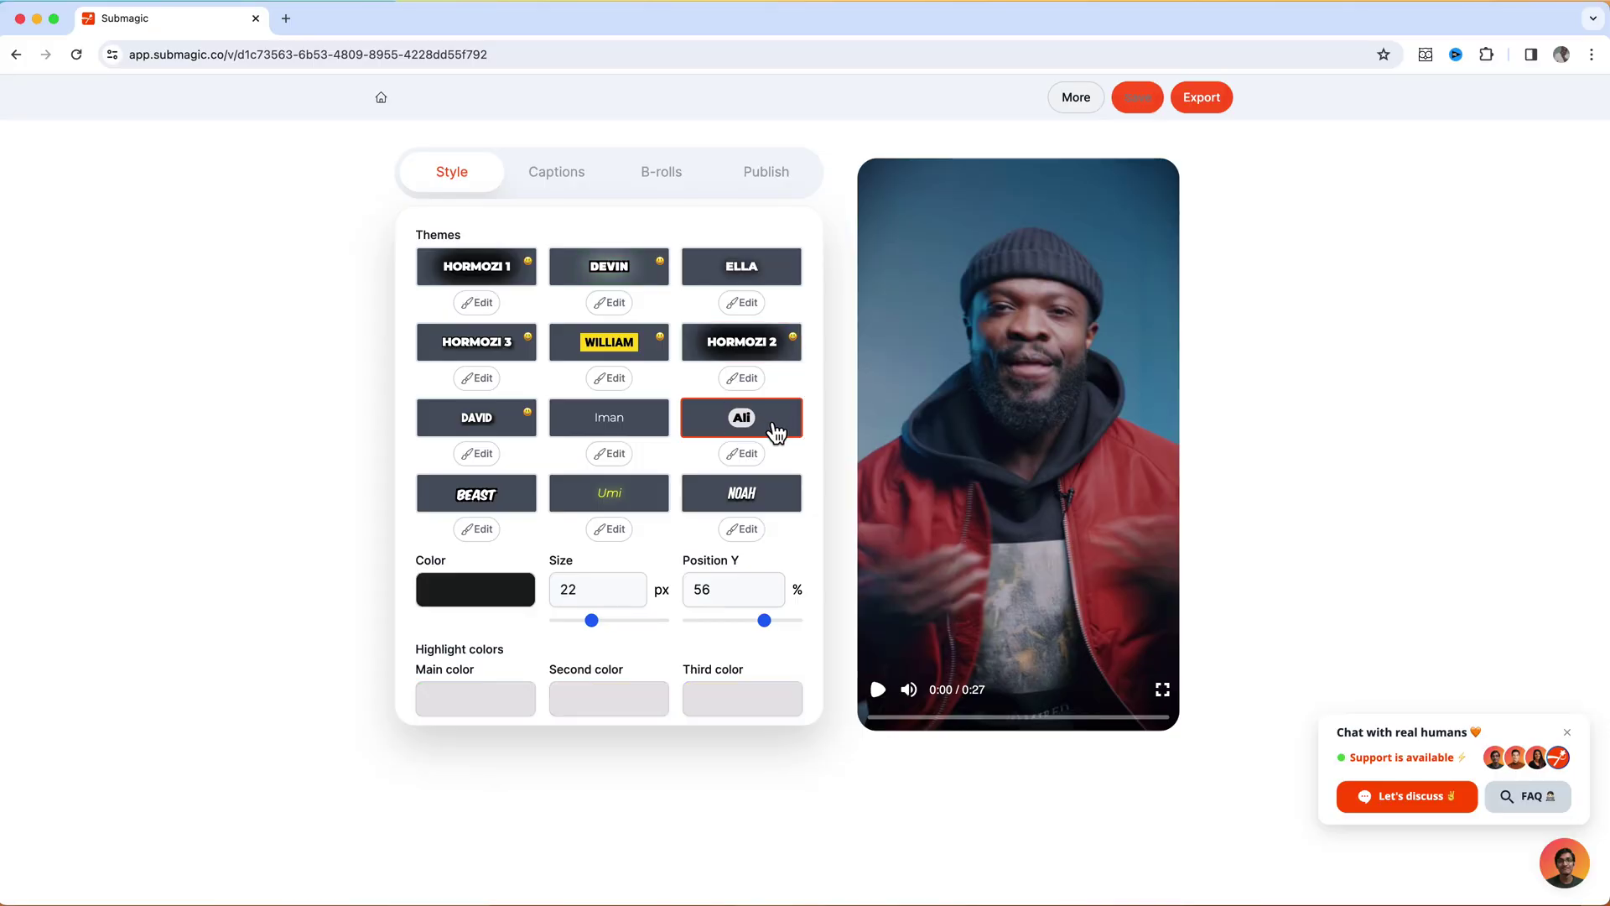
click(880, 690)
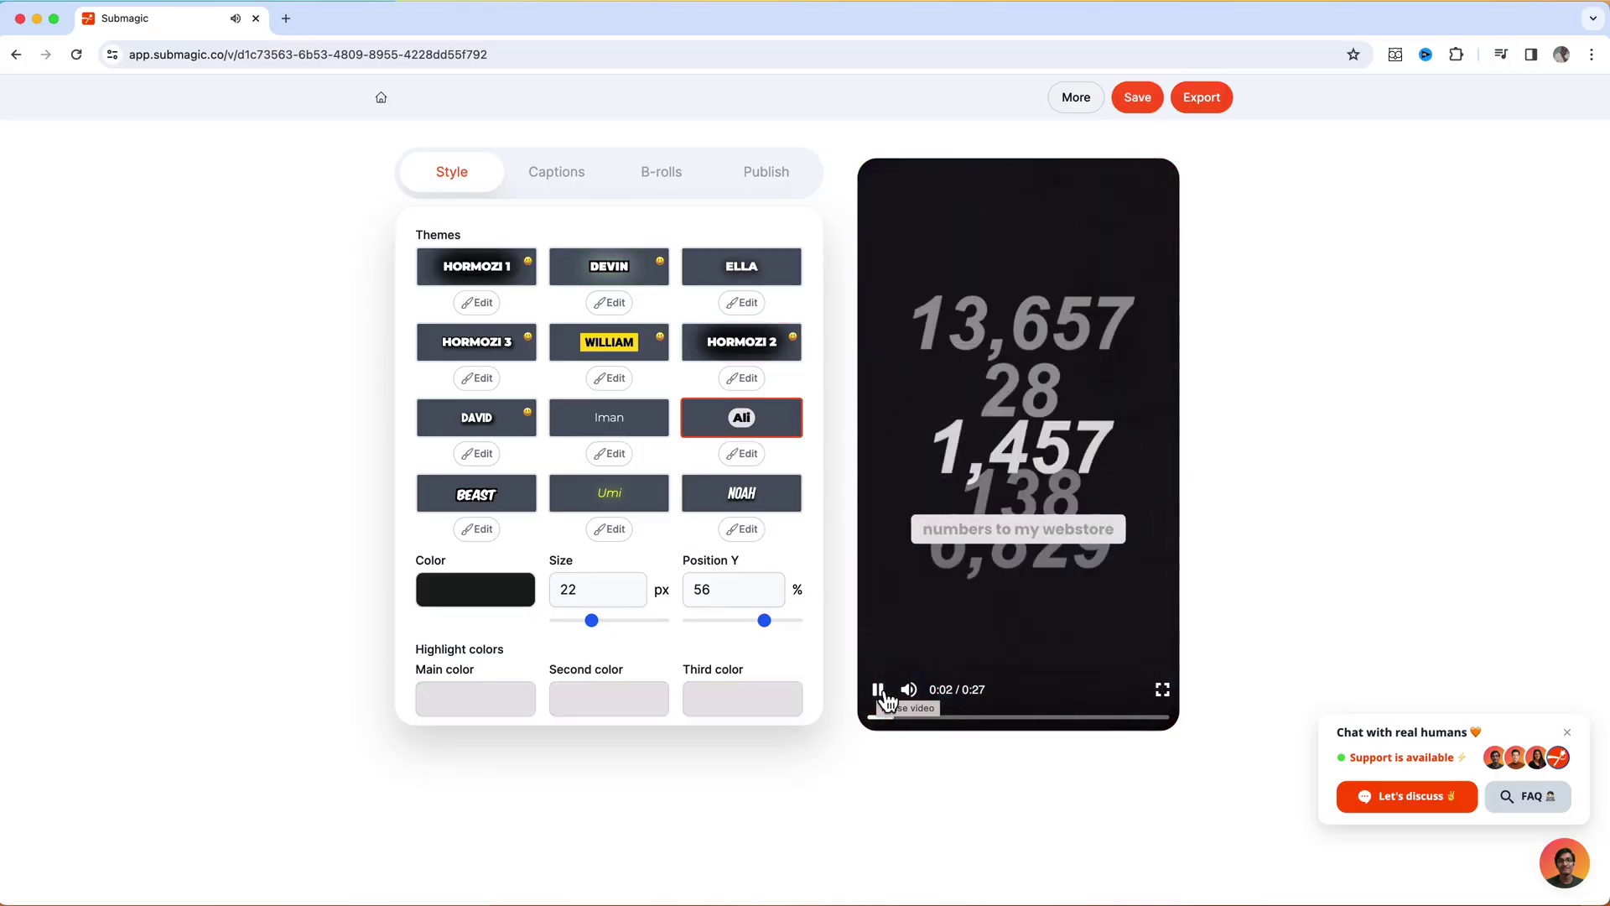
click(879, 689)
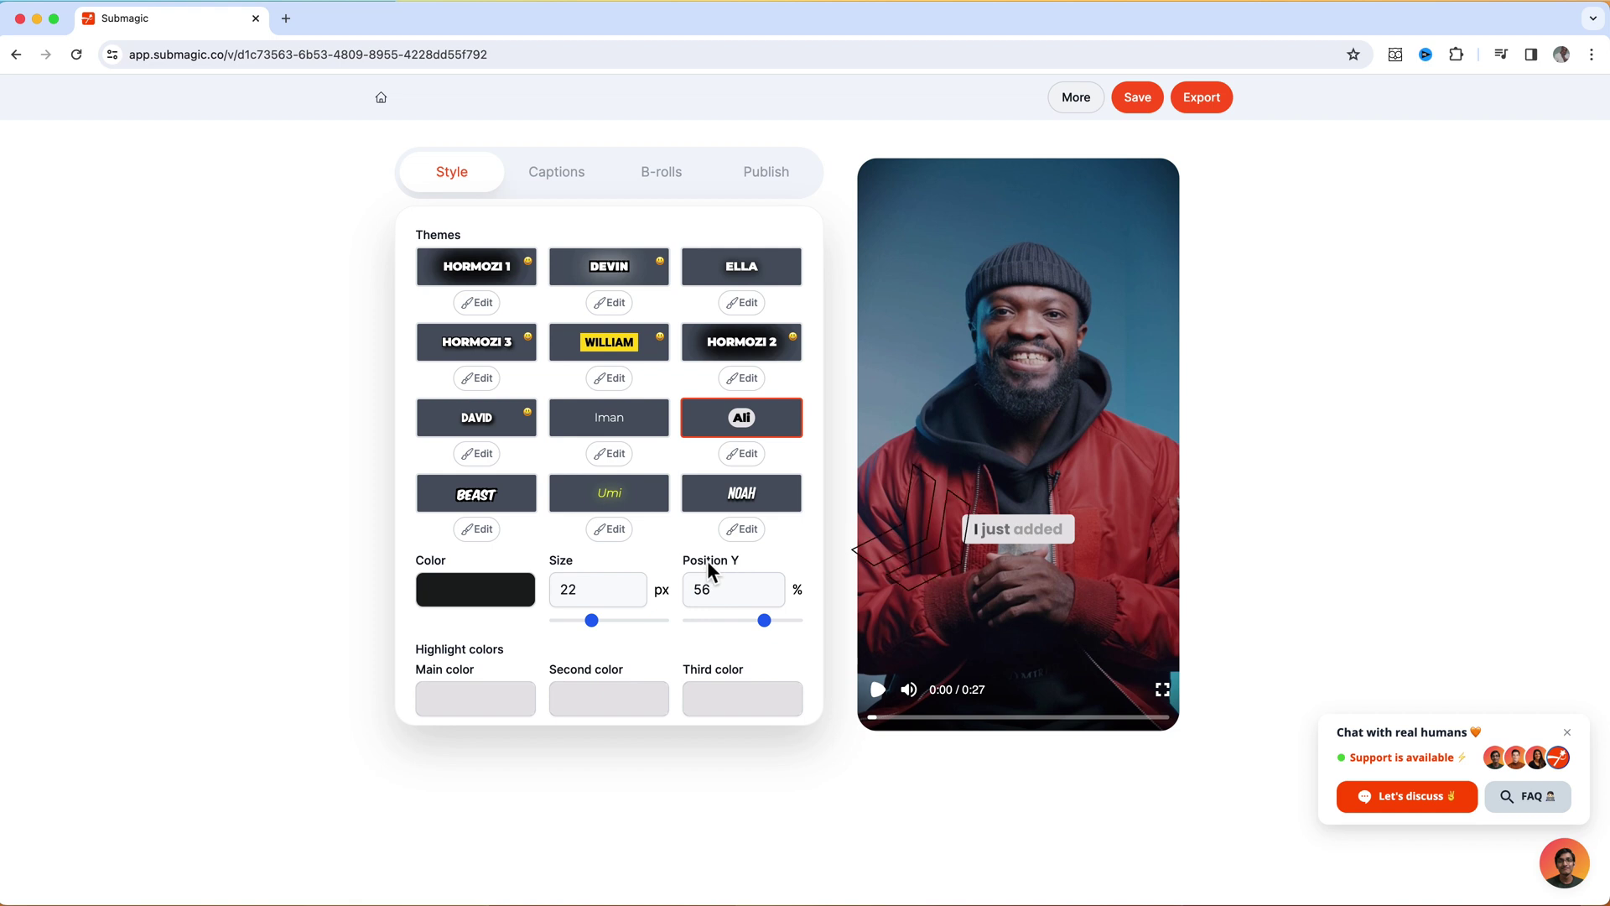
Place the captions at Position Y 66% and recolour them bright green (0EDA74).
drag(760, 627, 772, 628)
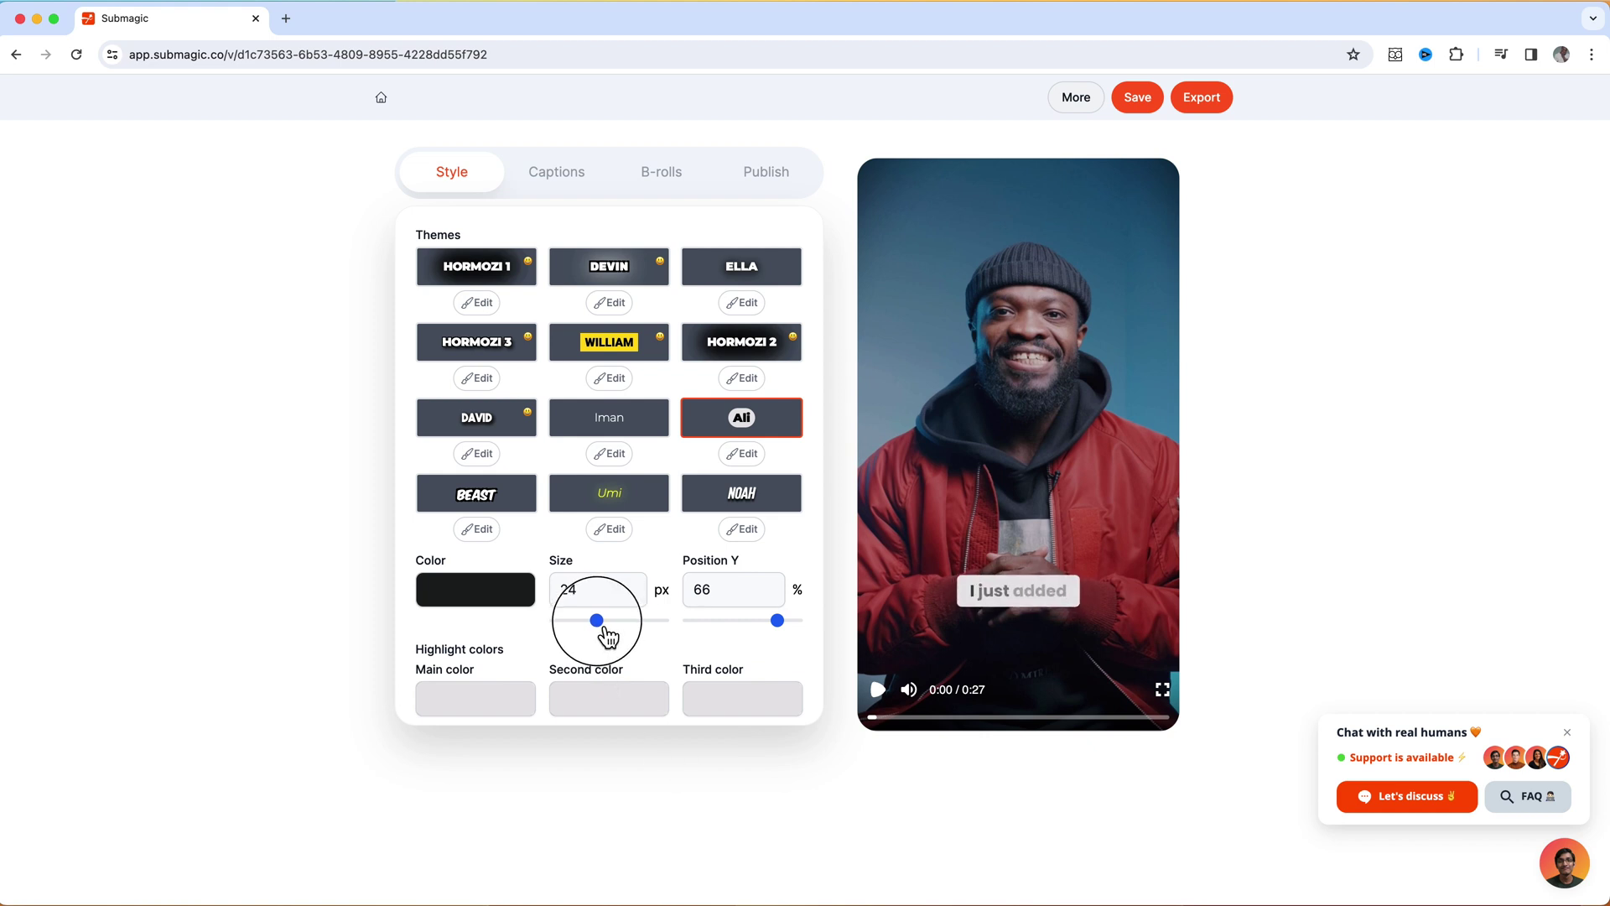
click(490, 597)
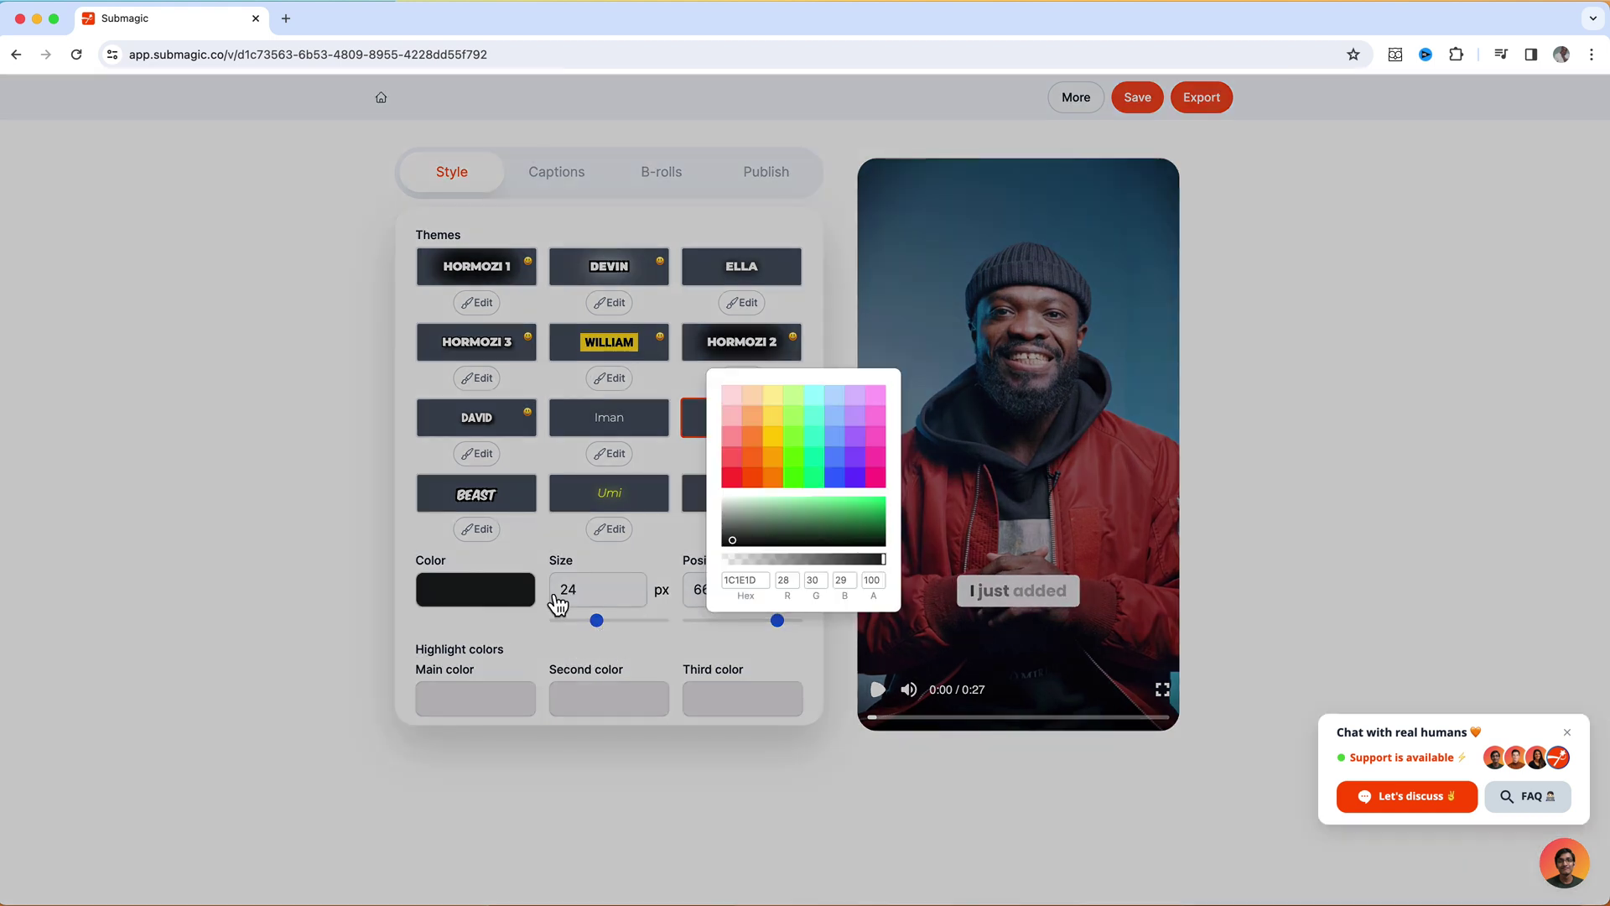
drag(841, 521, 878, 508)
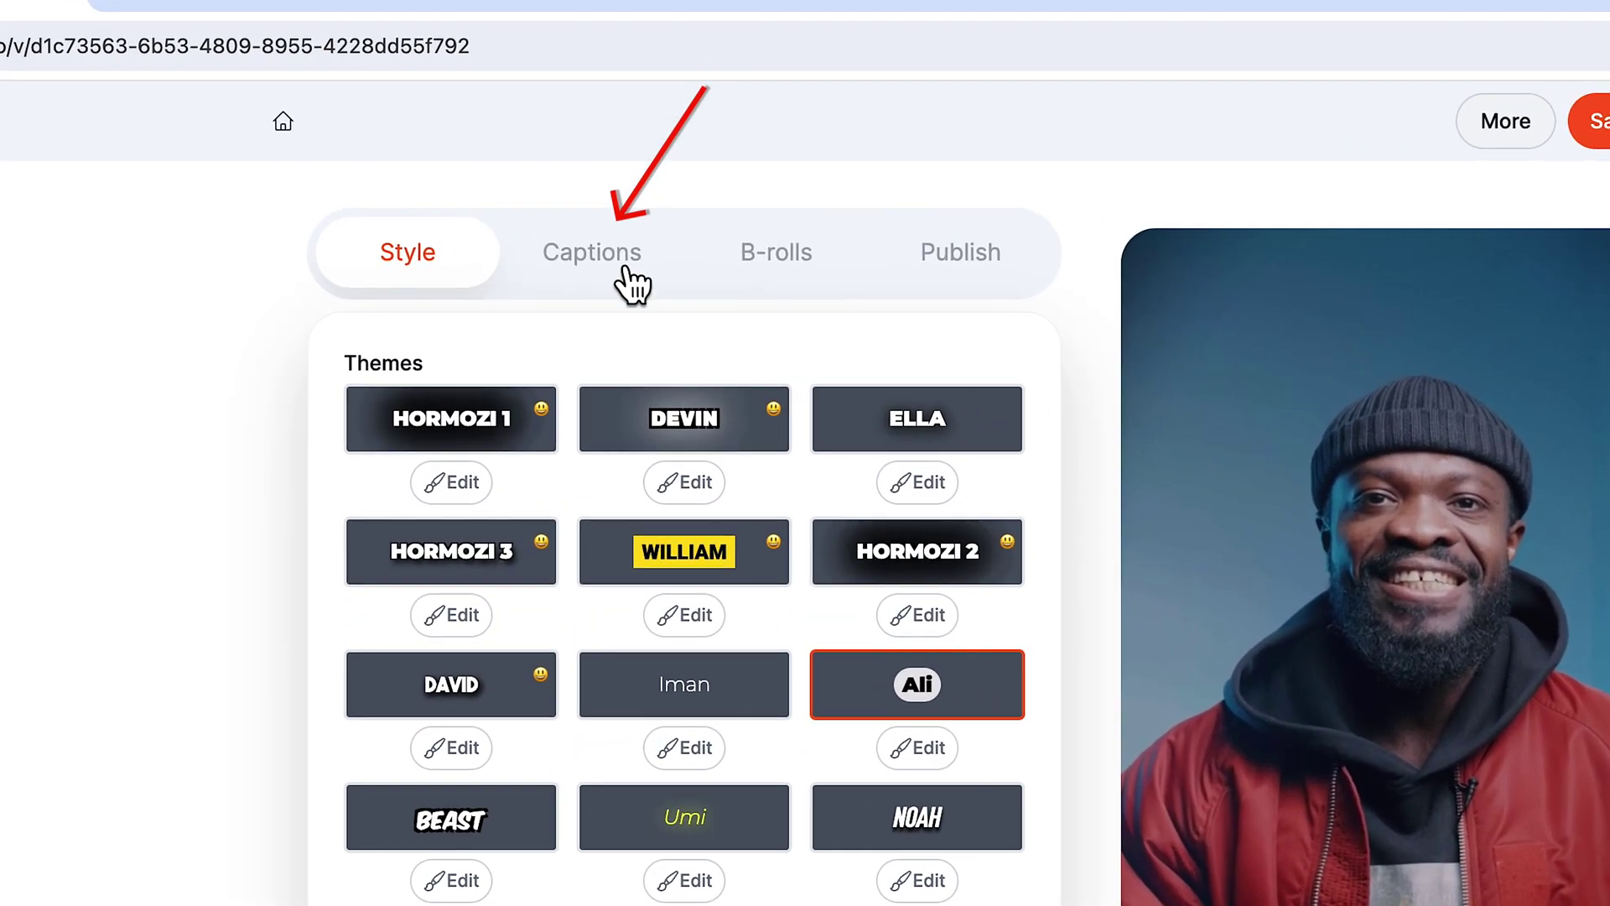
Move the word 'guys' onto the first caption line so it reads 'All right , guys'.
click(630, 284)
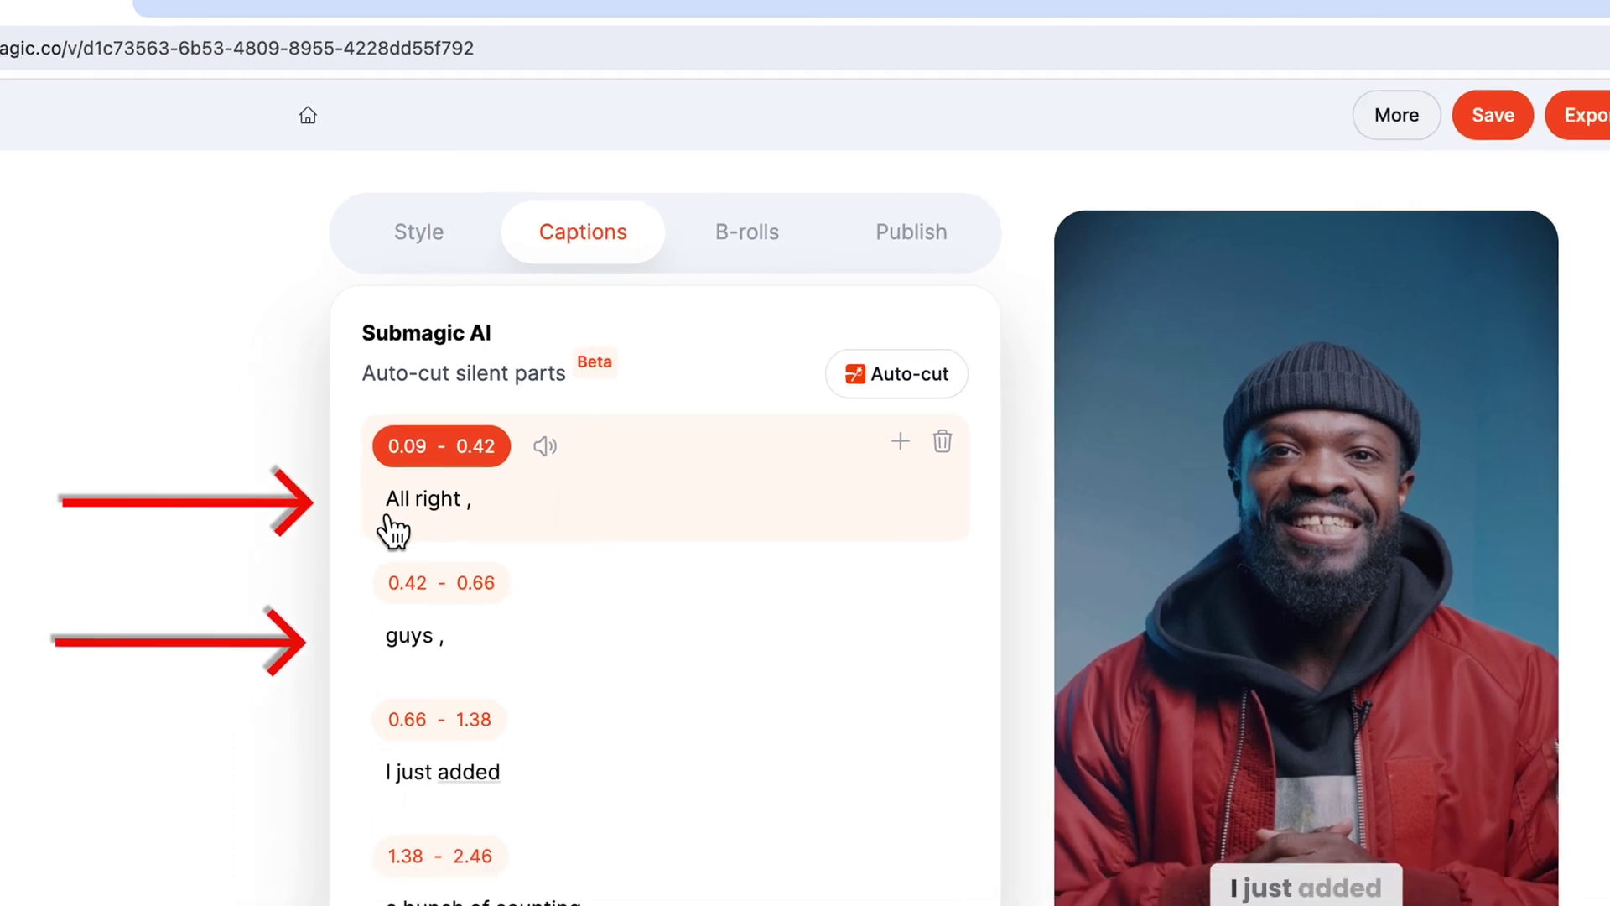
click(454, 436)
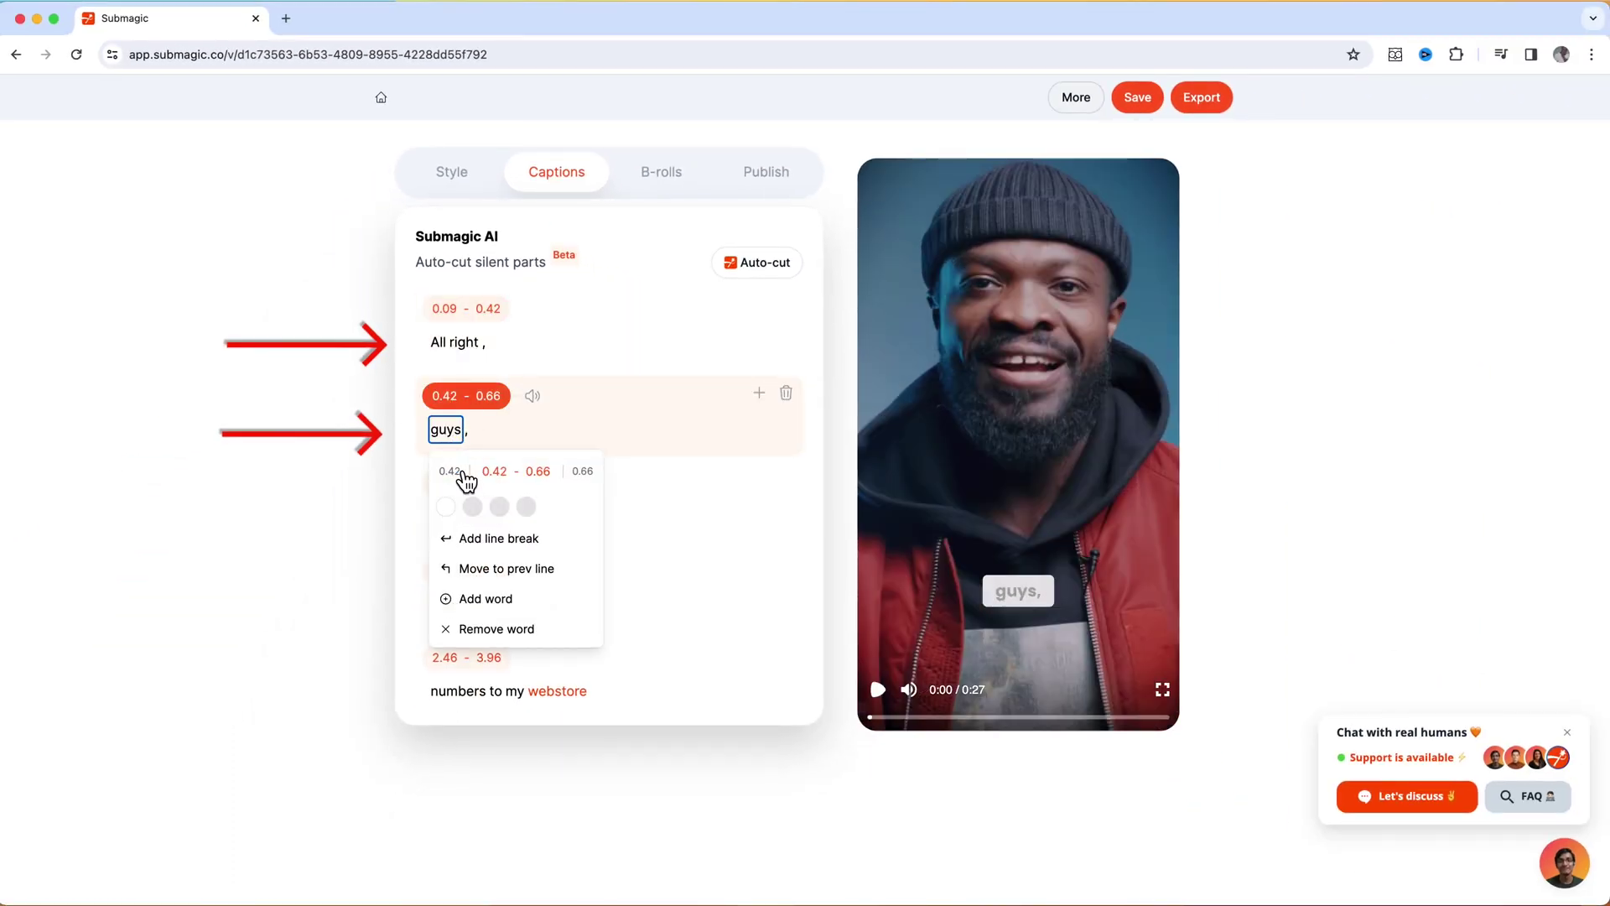
click(499, 571)
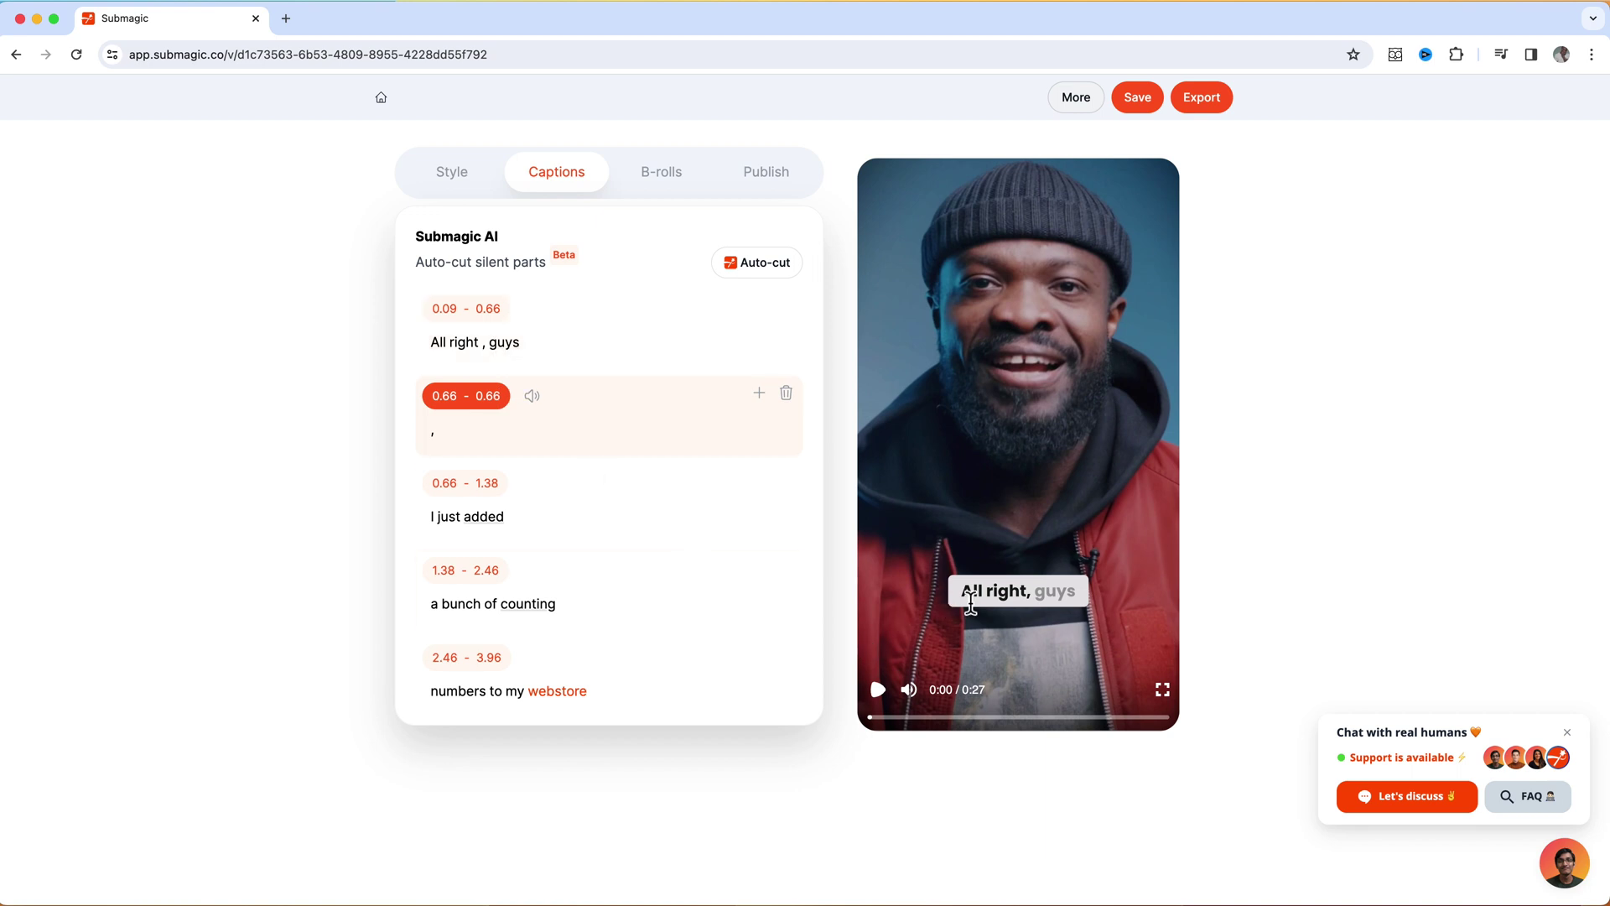
click(887, 701)
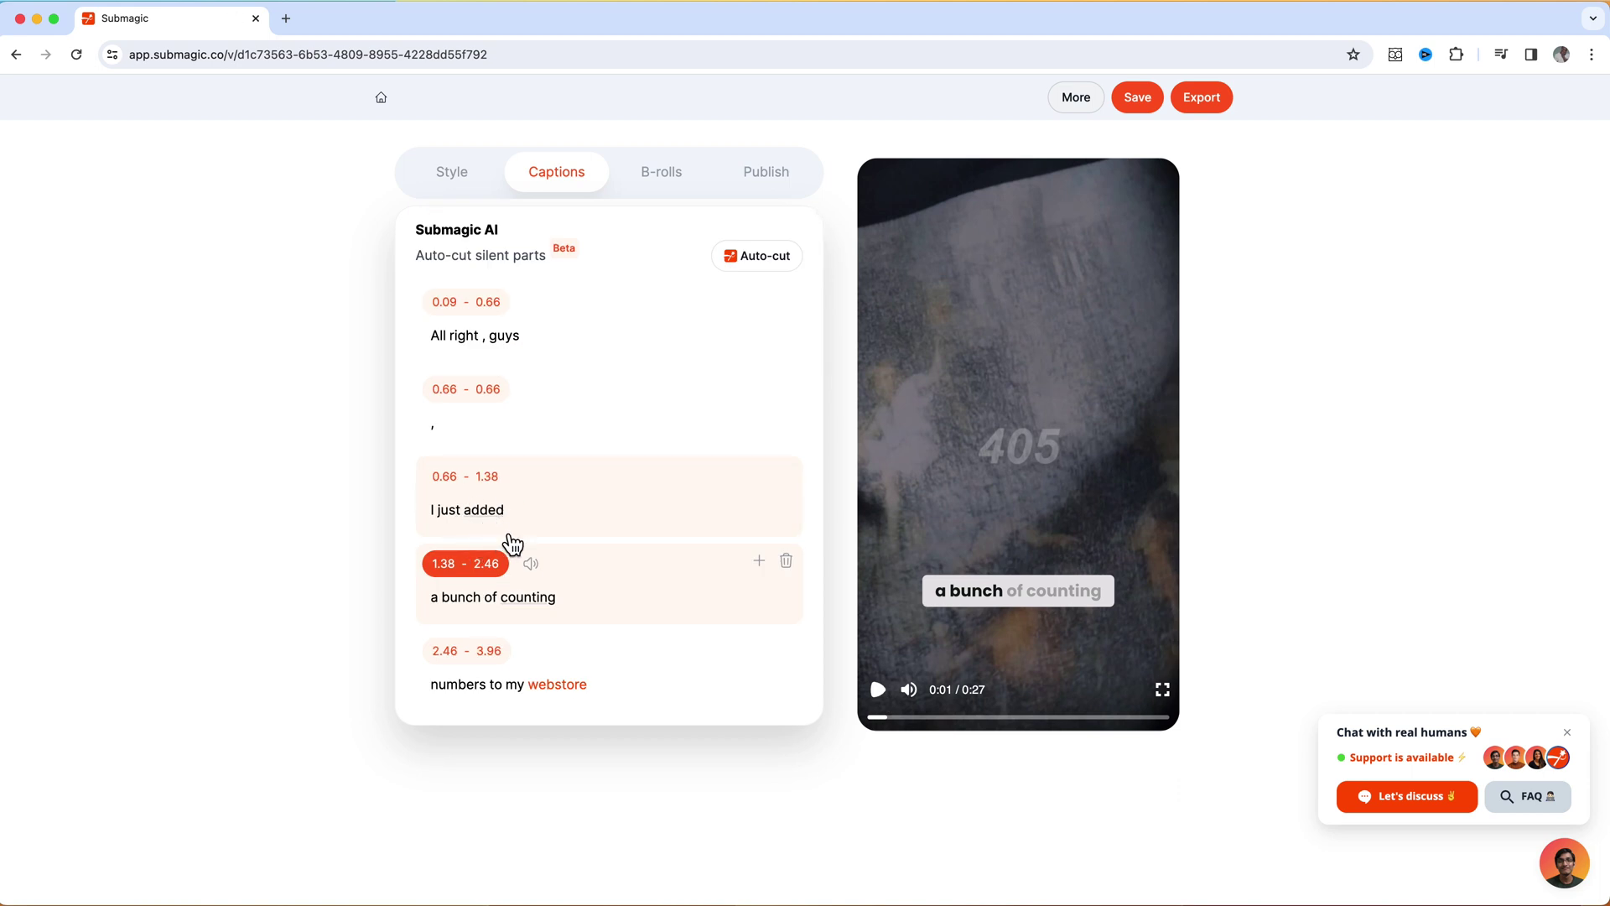
click(537, 605)
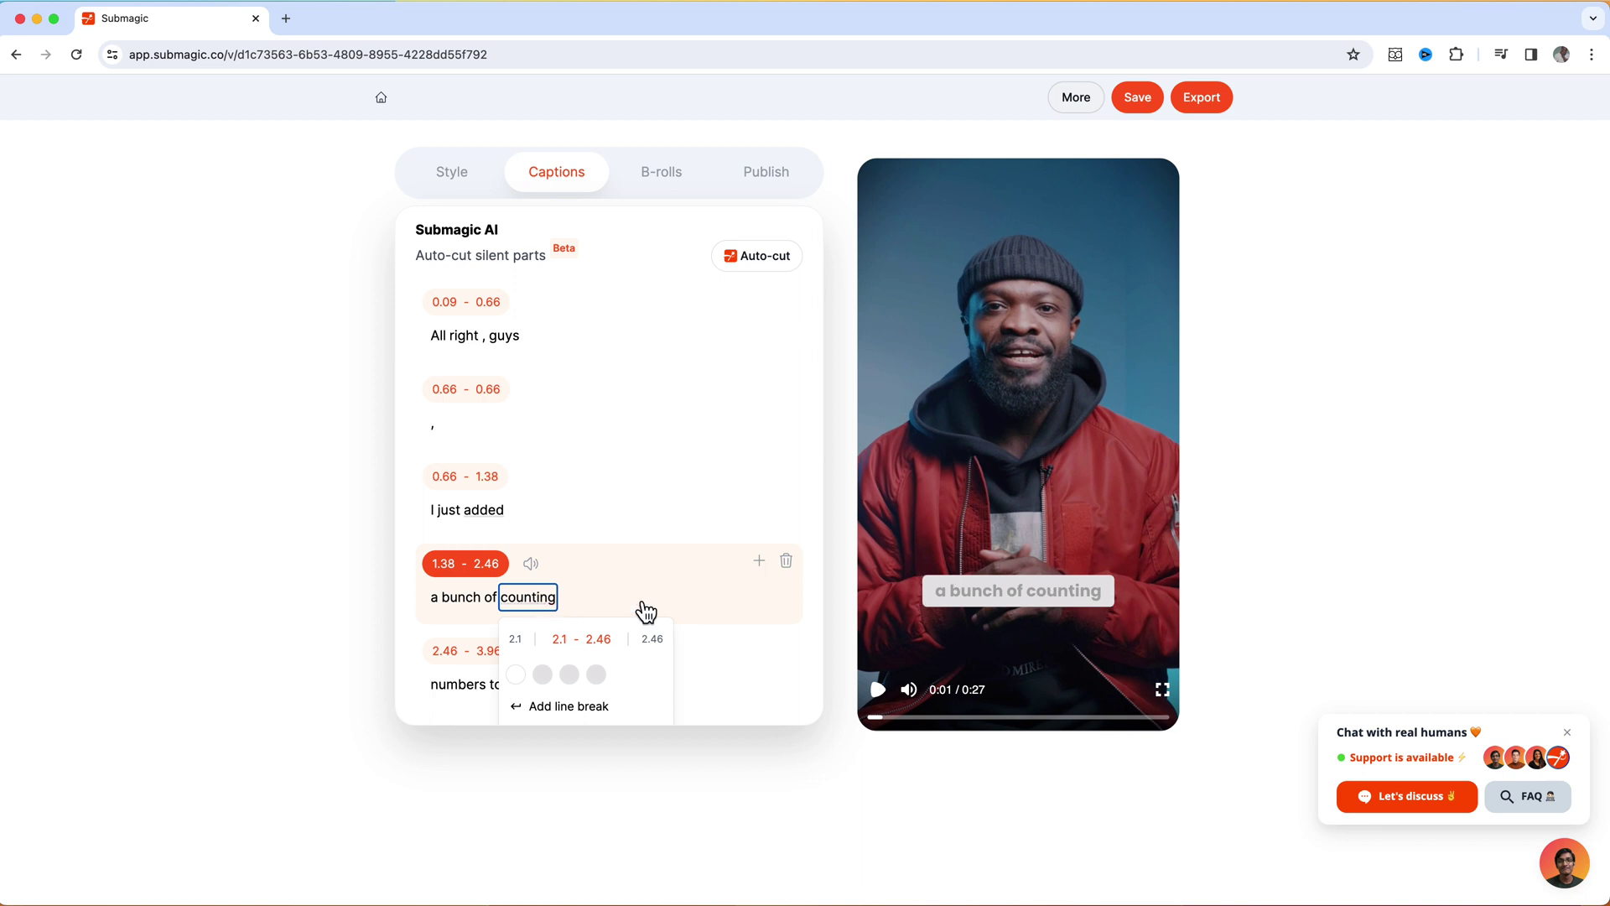
scroll(741, 618, down, 3)
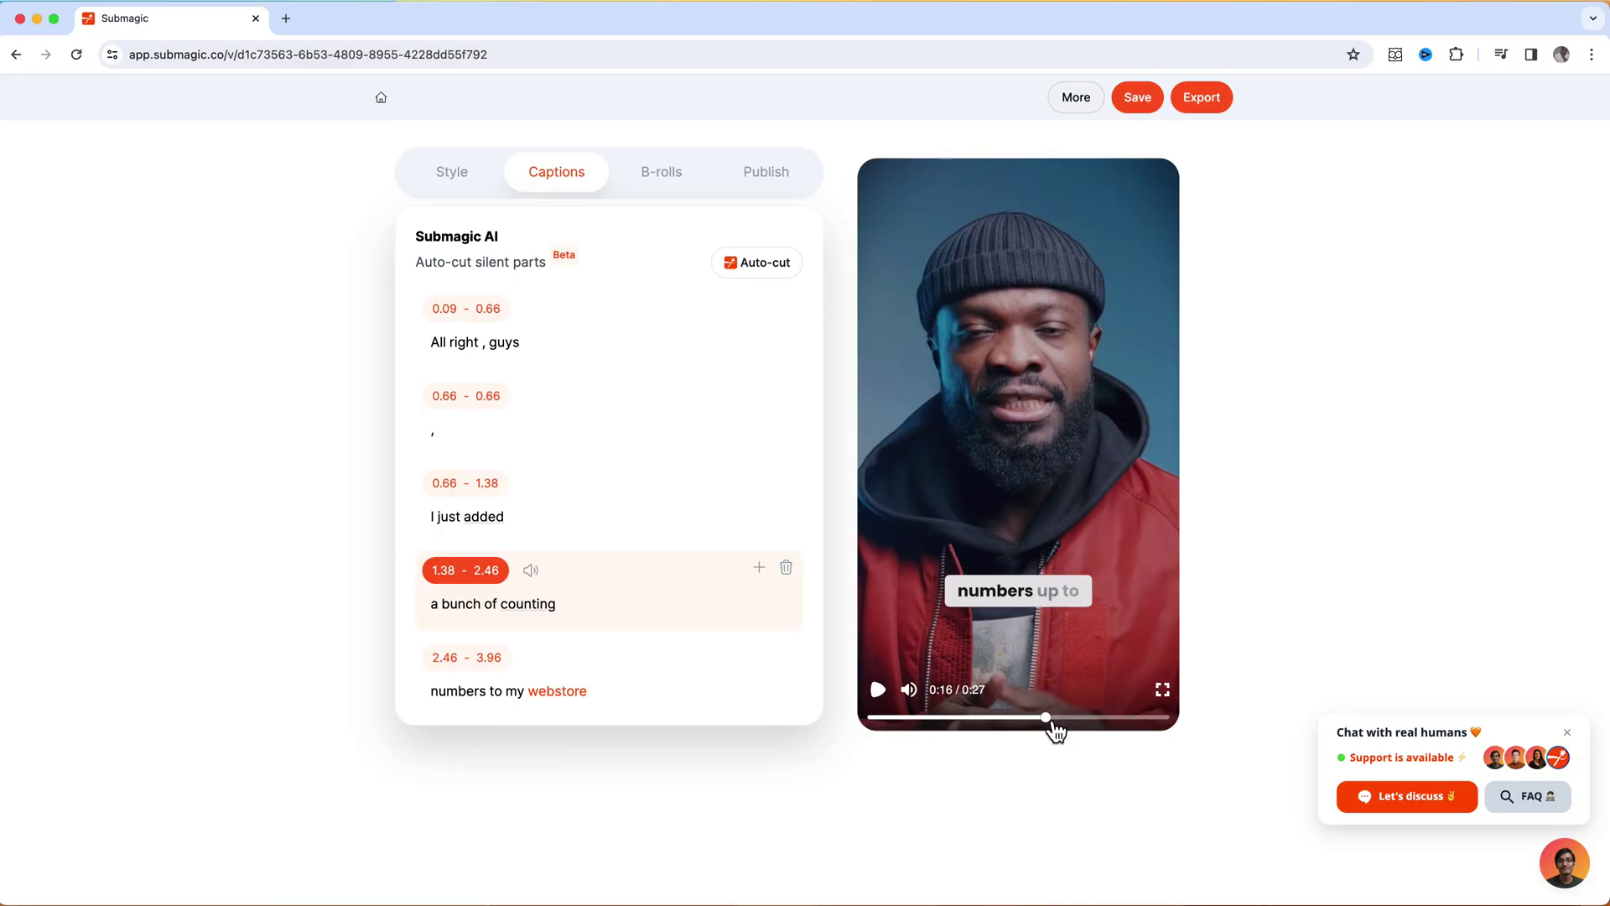
Scrub to the counting section and delete the '100,' and '200, 500,000,' caption lines.
click(1049, 719)
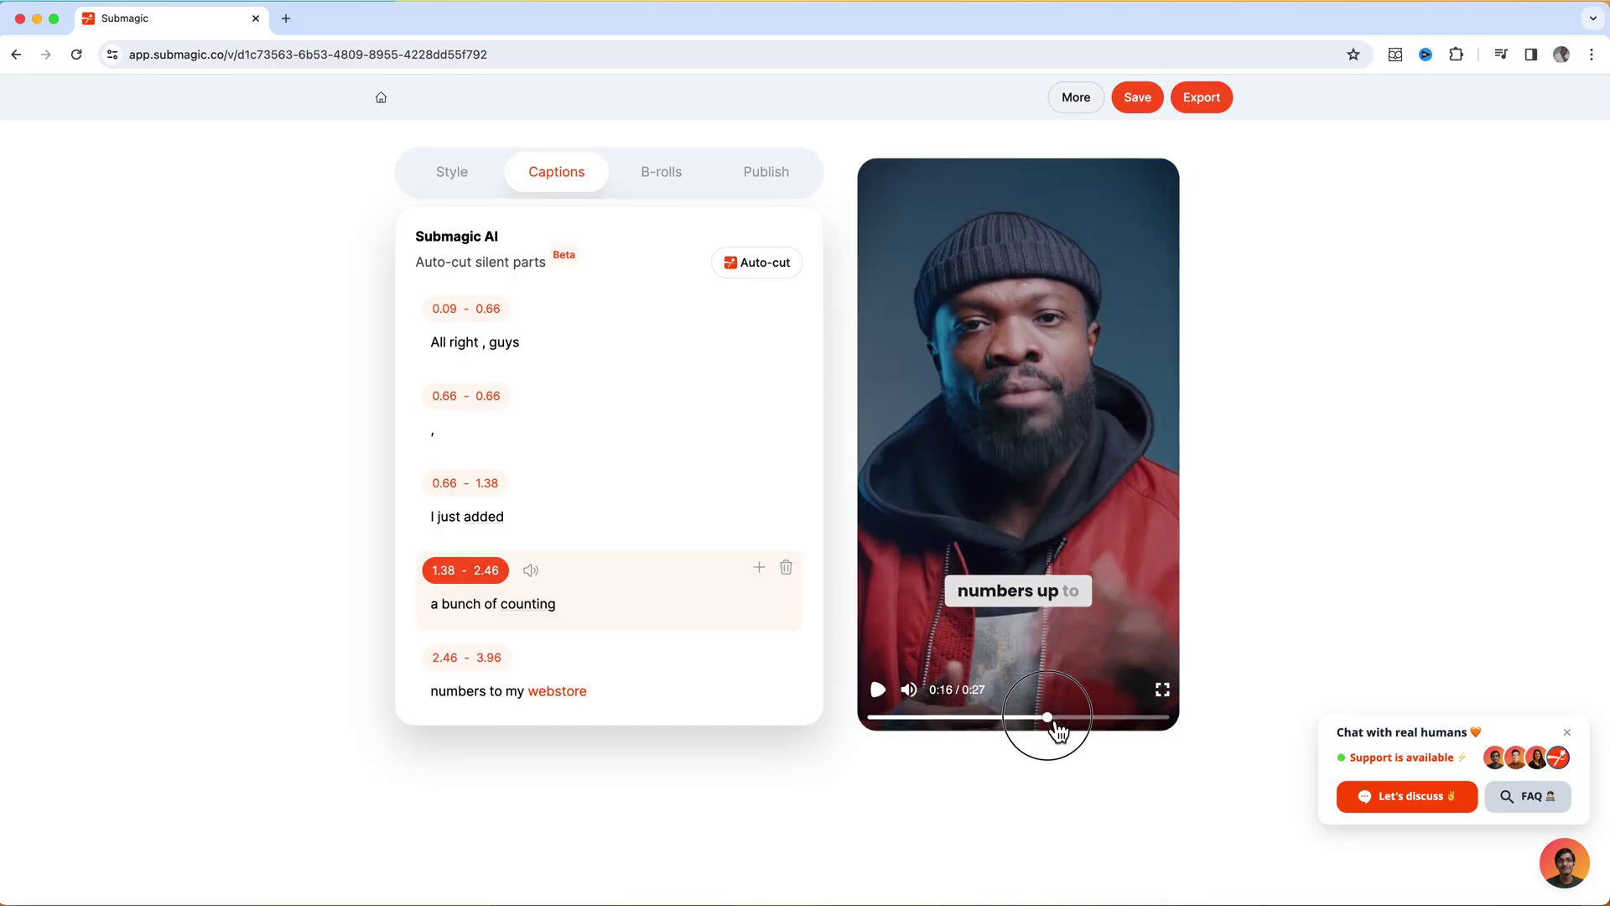
drag(1058, 729, 1067, 731)
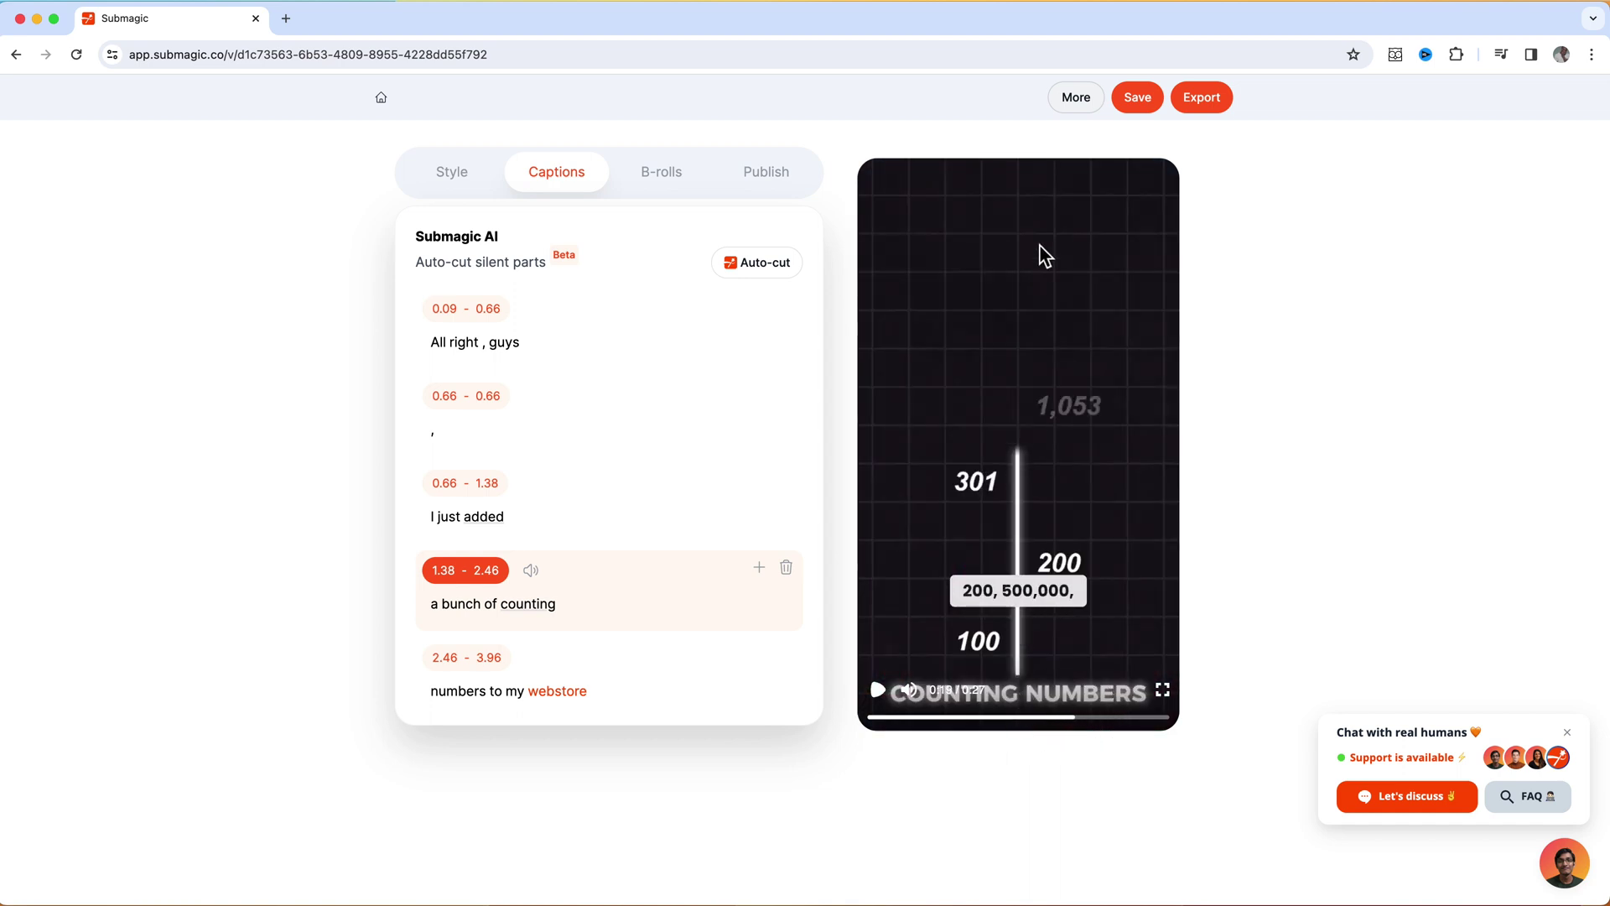
scroll(699, 553, down, 20)
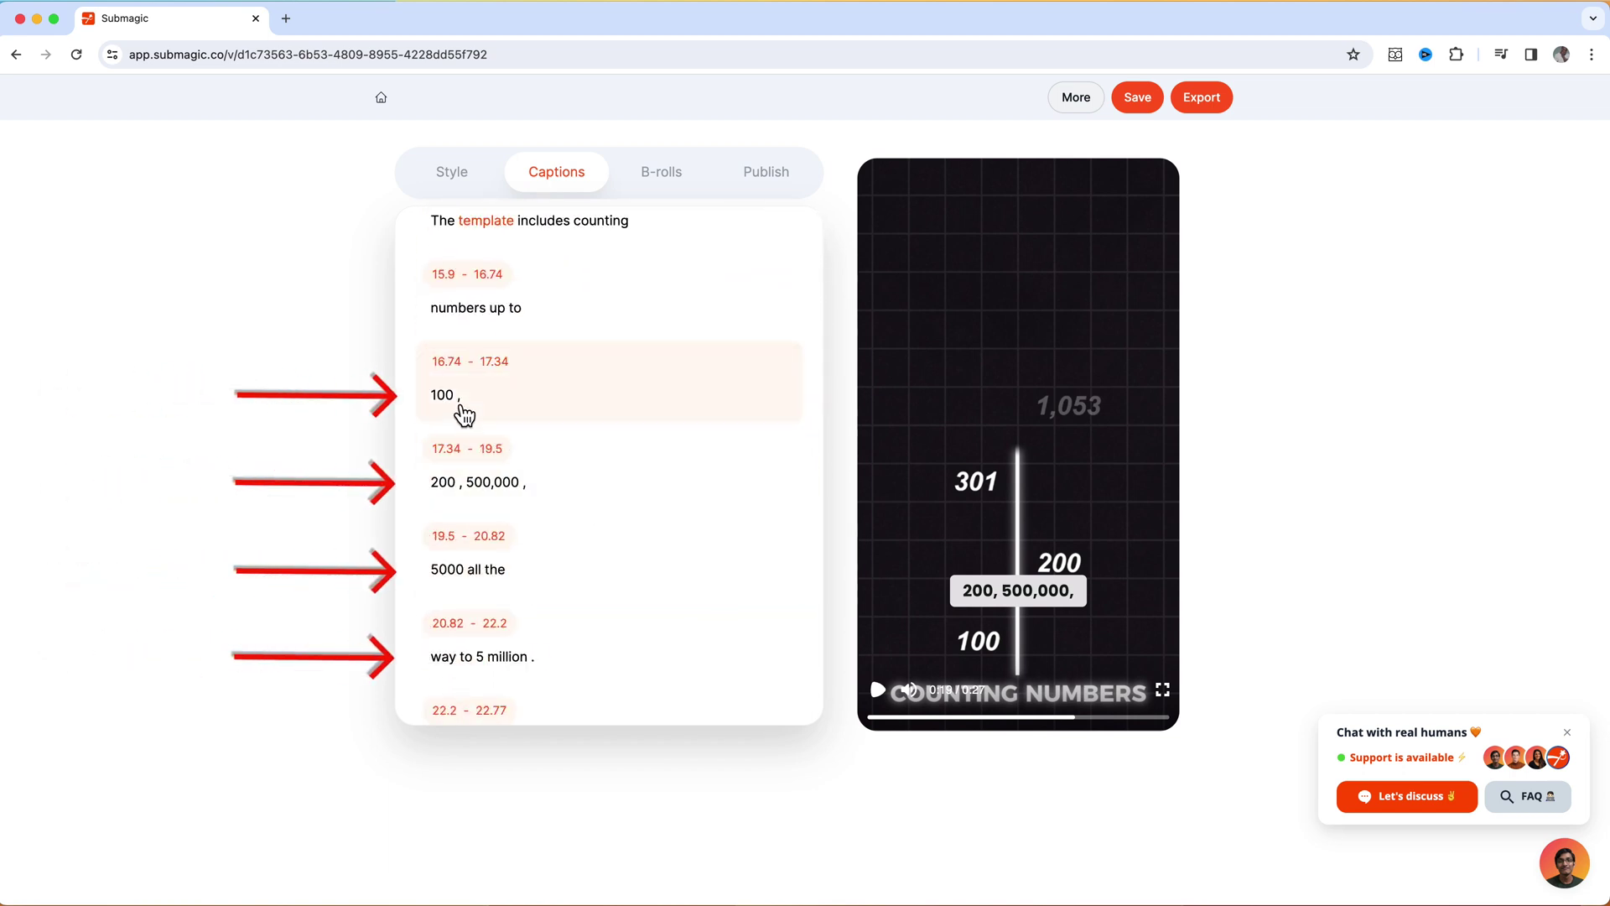
click(542, 415)
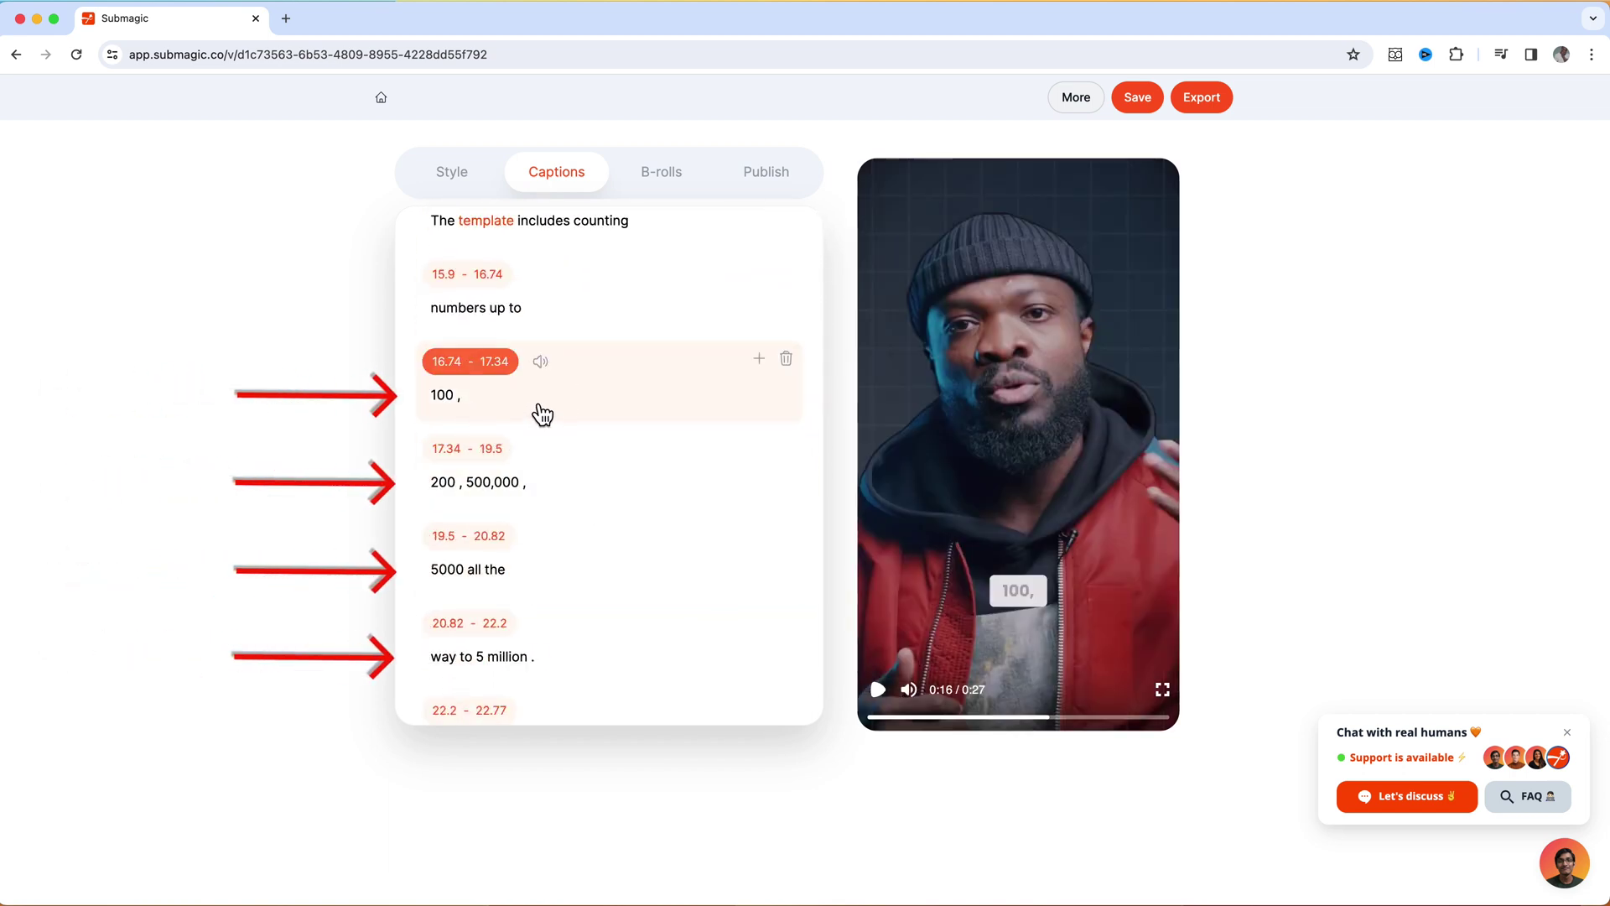
click(787, 361)
click(599, 406)
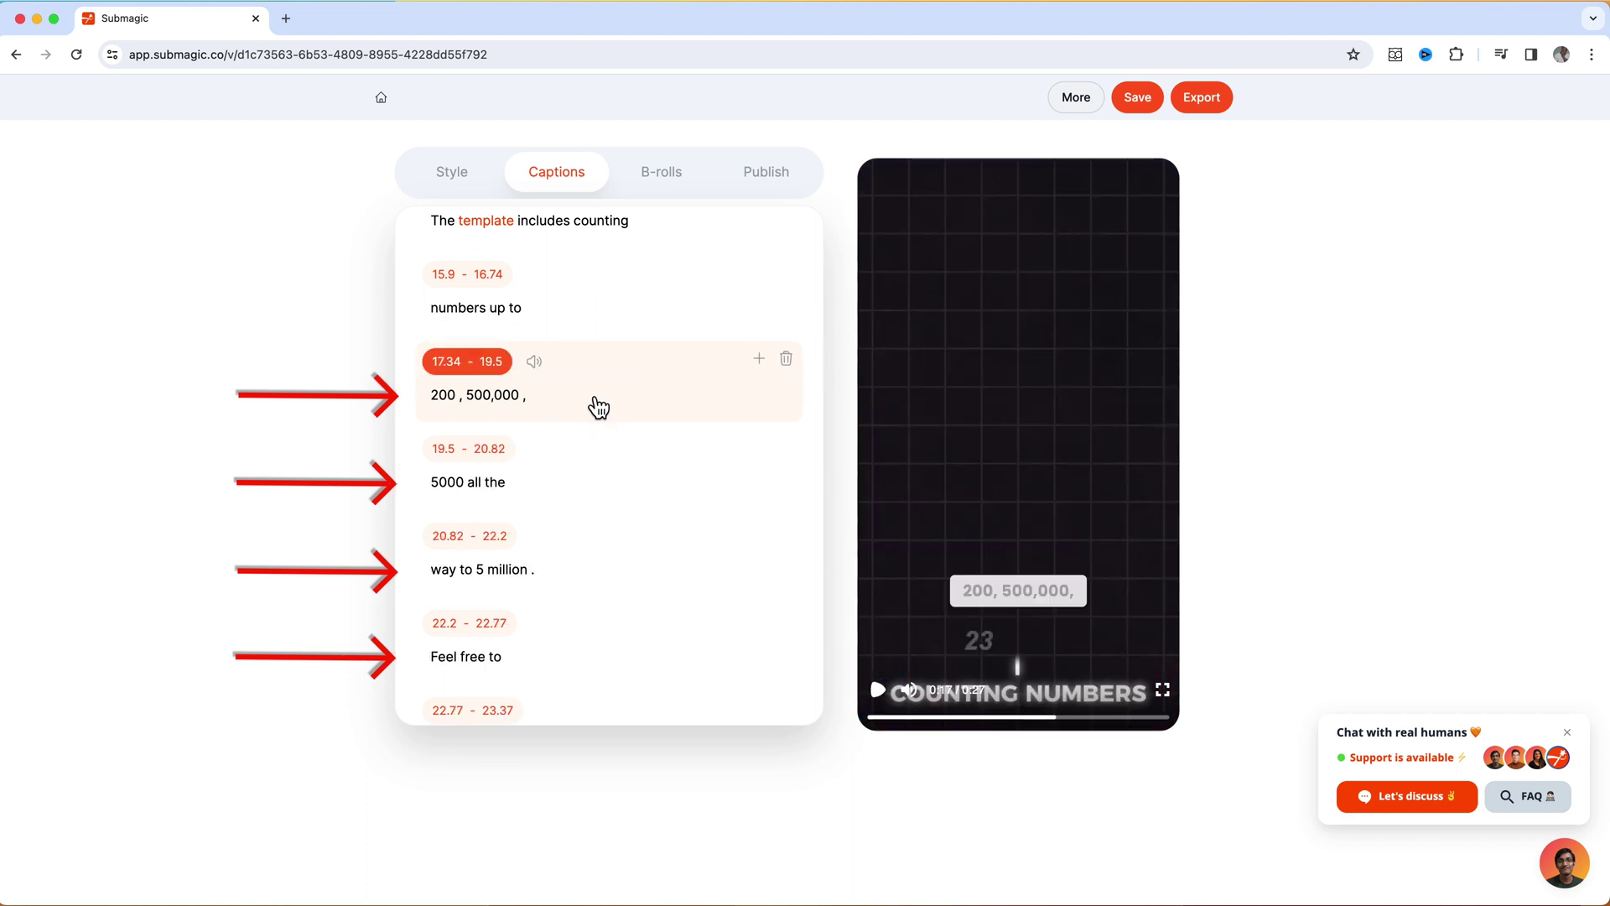
click(788, 362)
Play back the edited captions from 0:18 and again from the start.
click(1071, 717)
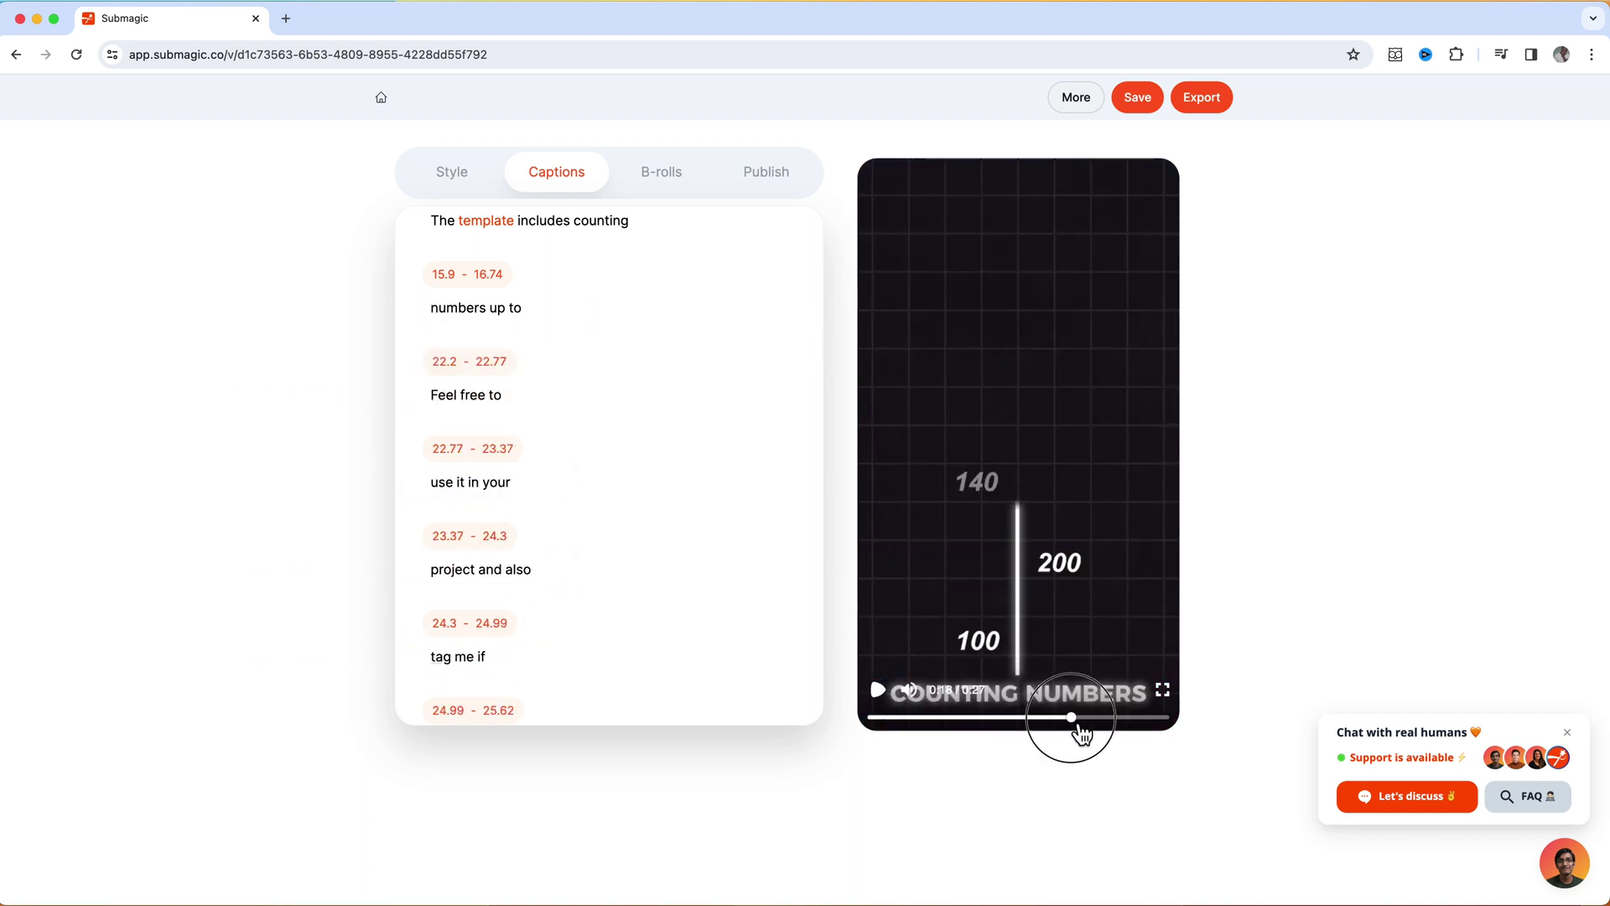
click(877, 689)
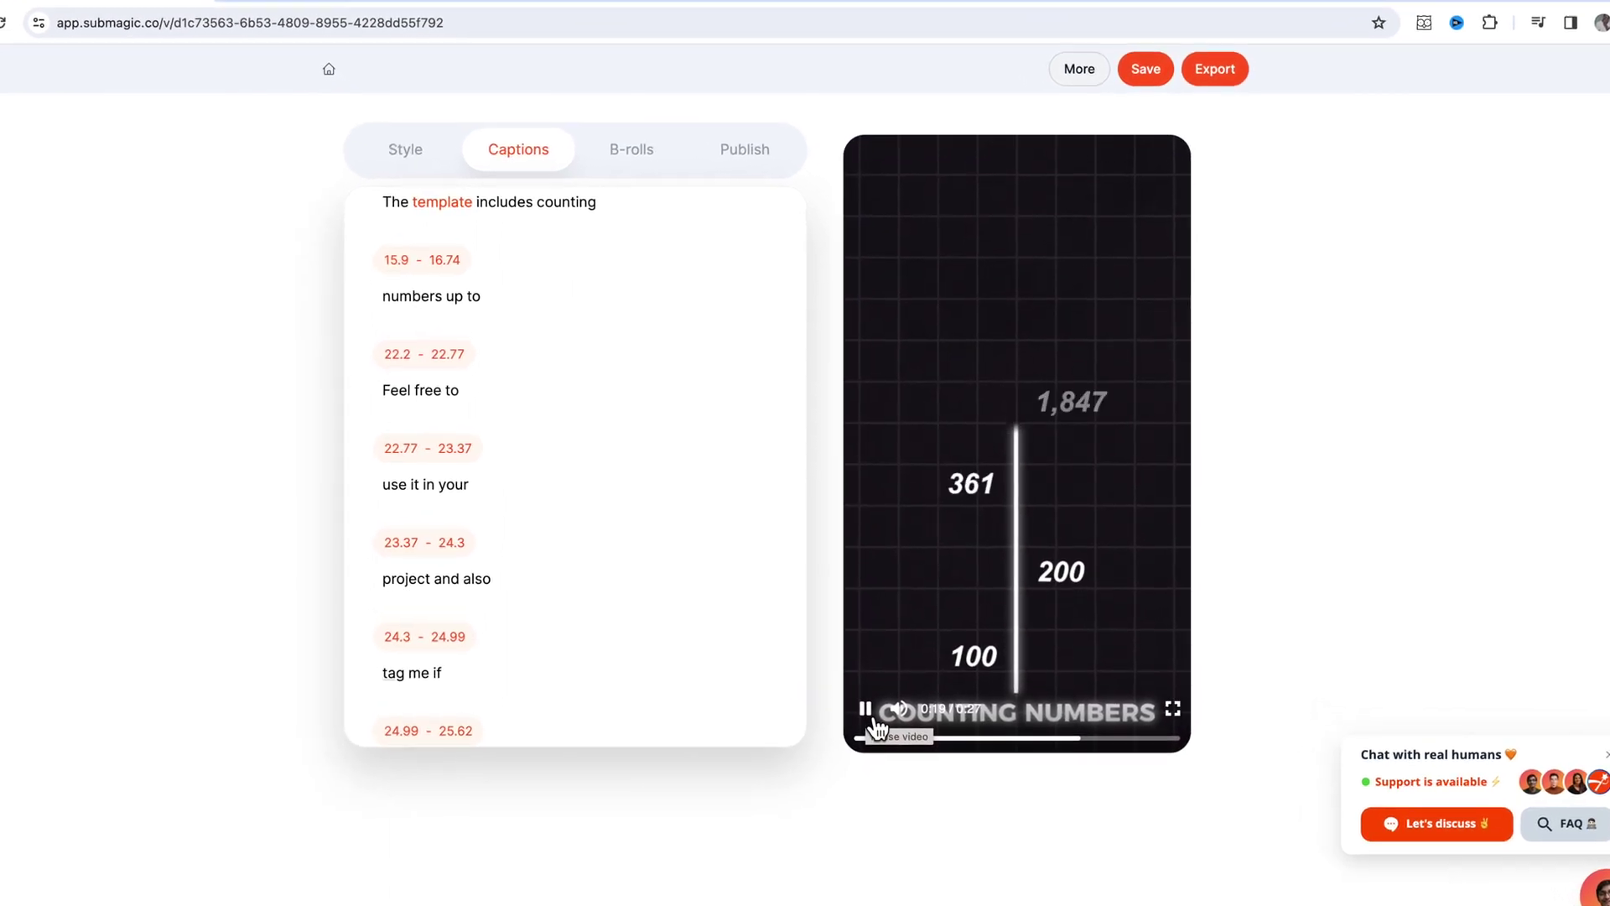
click(865, 714)
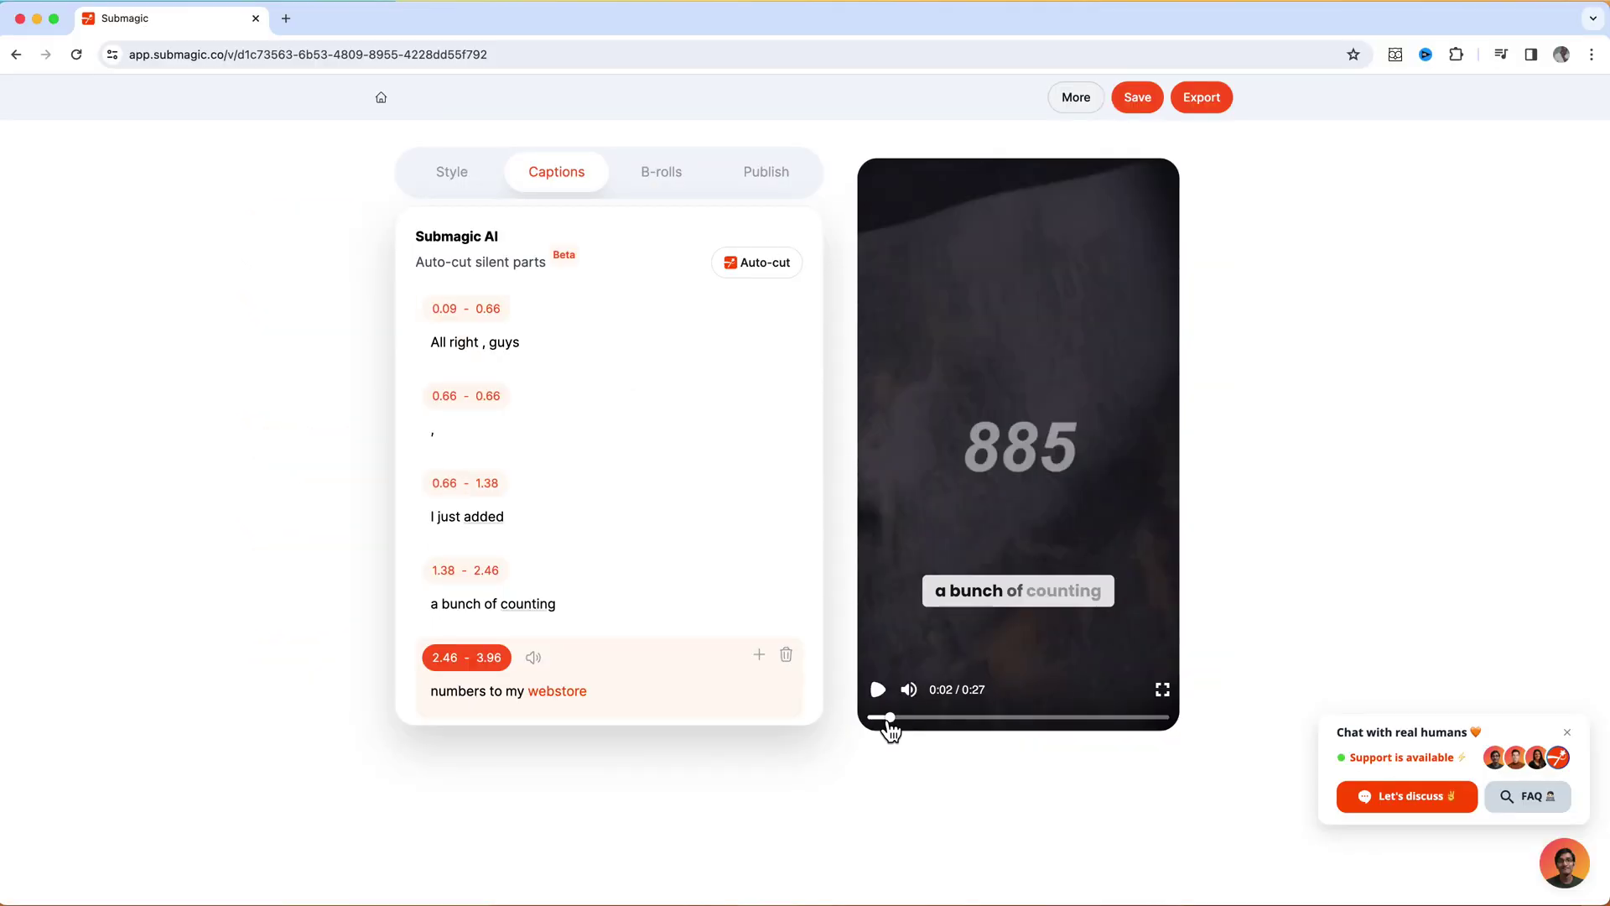
click(877, 717)
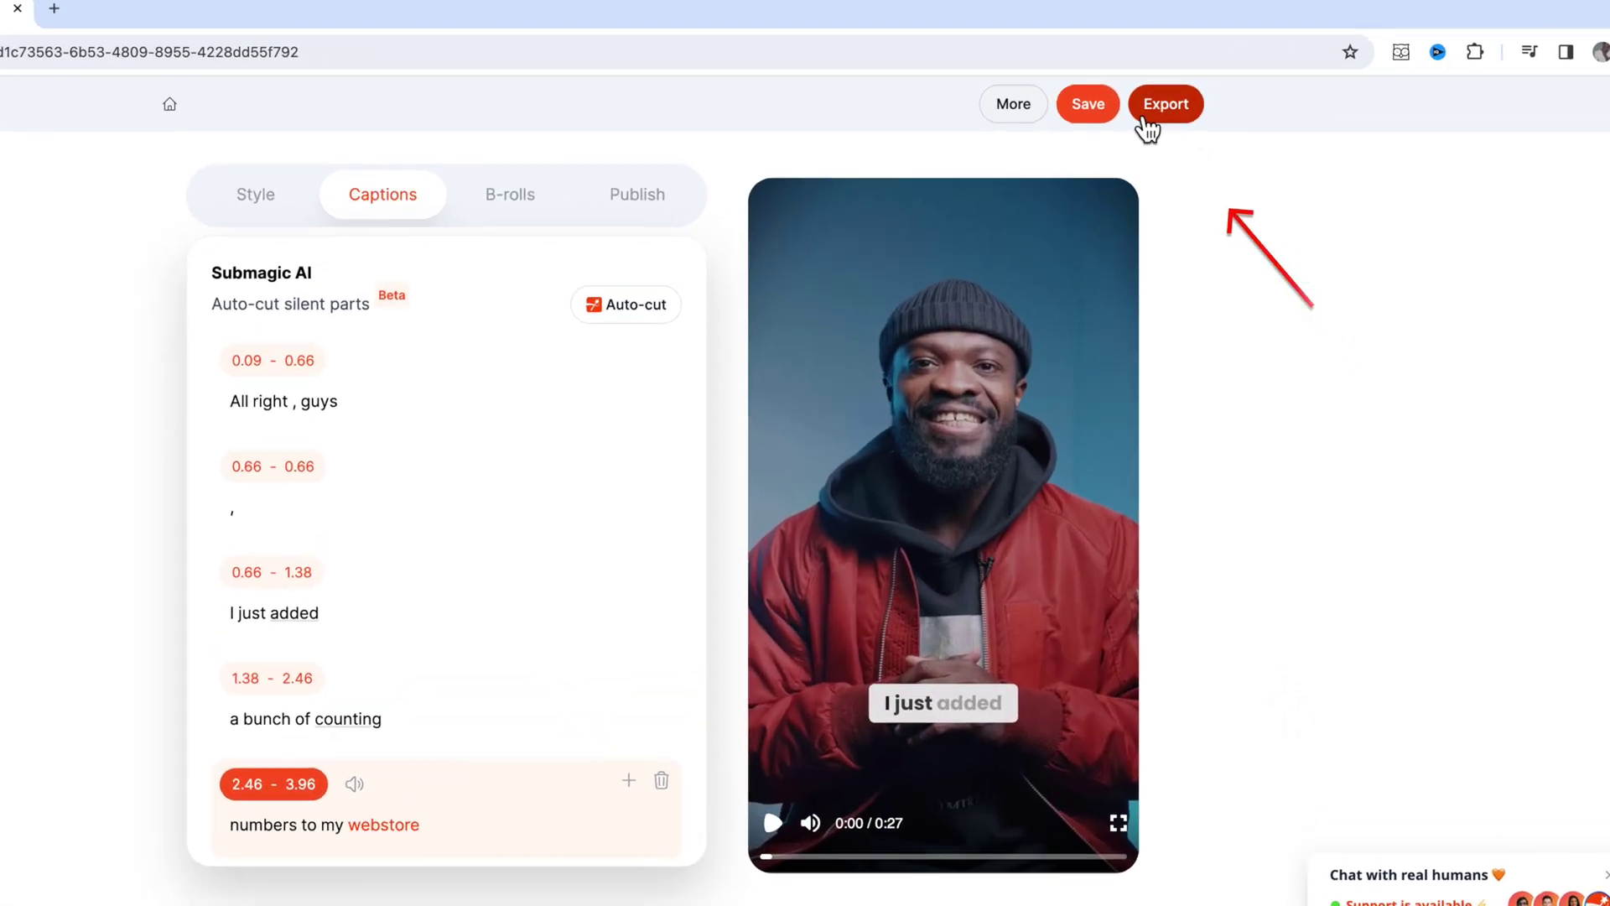
Export the finished captioned video.
click(1157, 109)
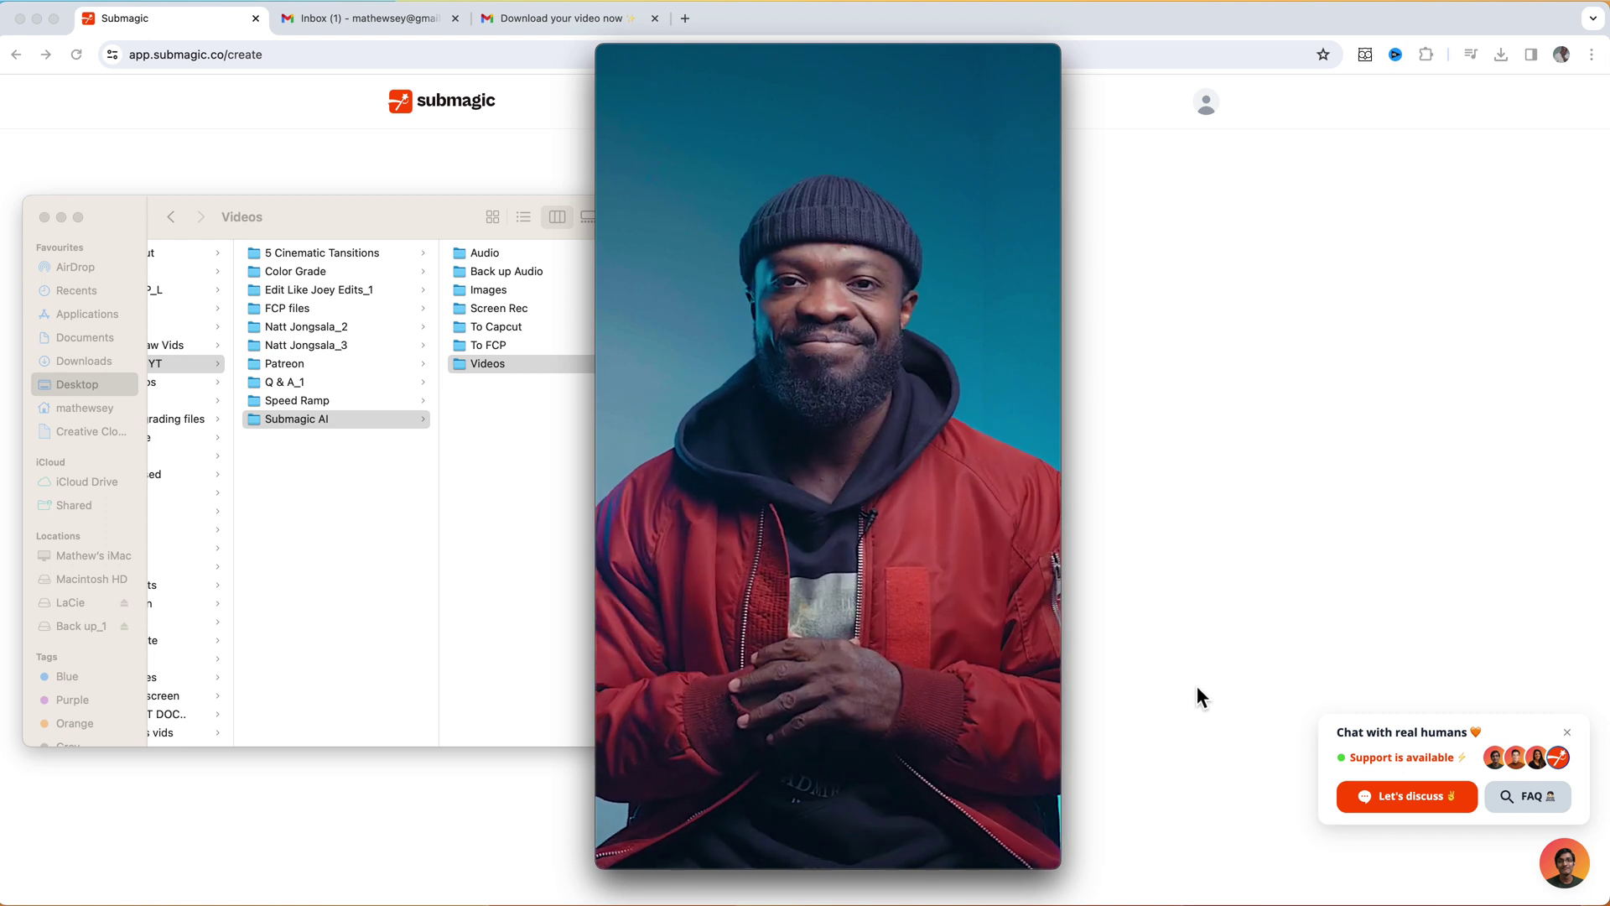
Close the QuickTime preview and return to the Submagic upload page holding 'Sub Raw'.
mouse_move(1041, 522)
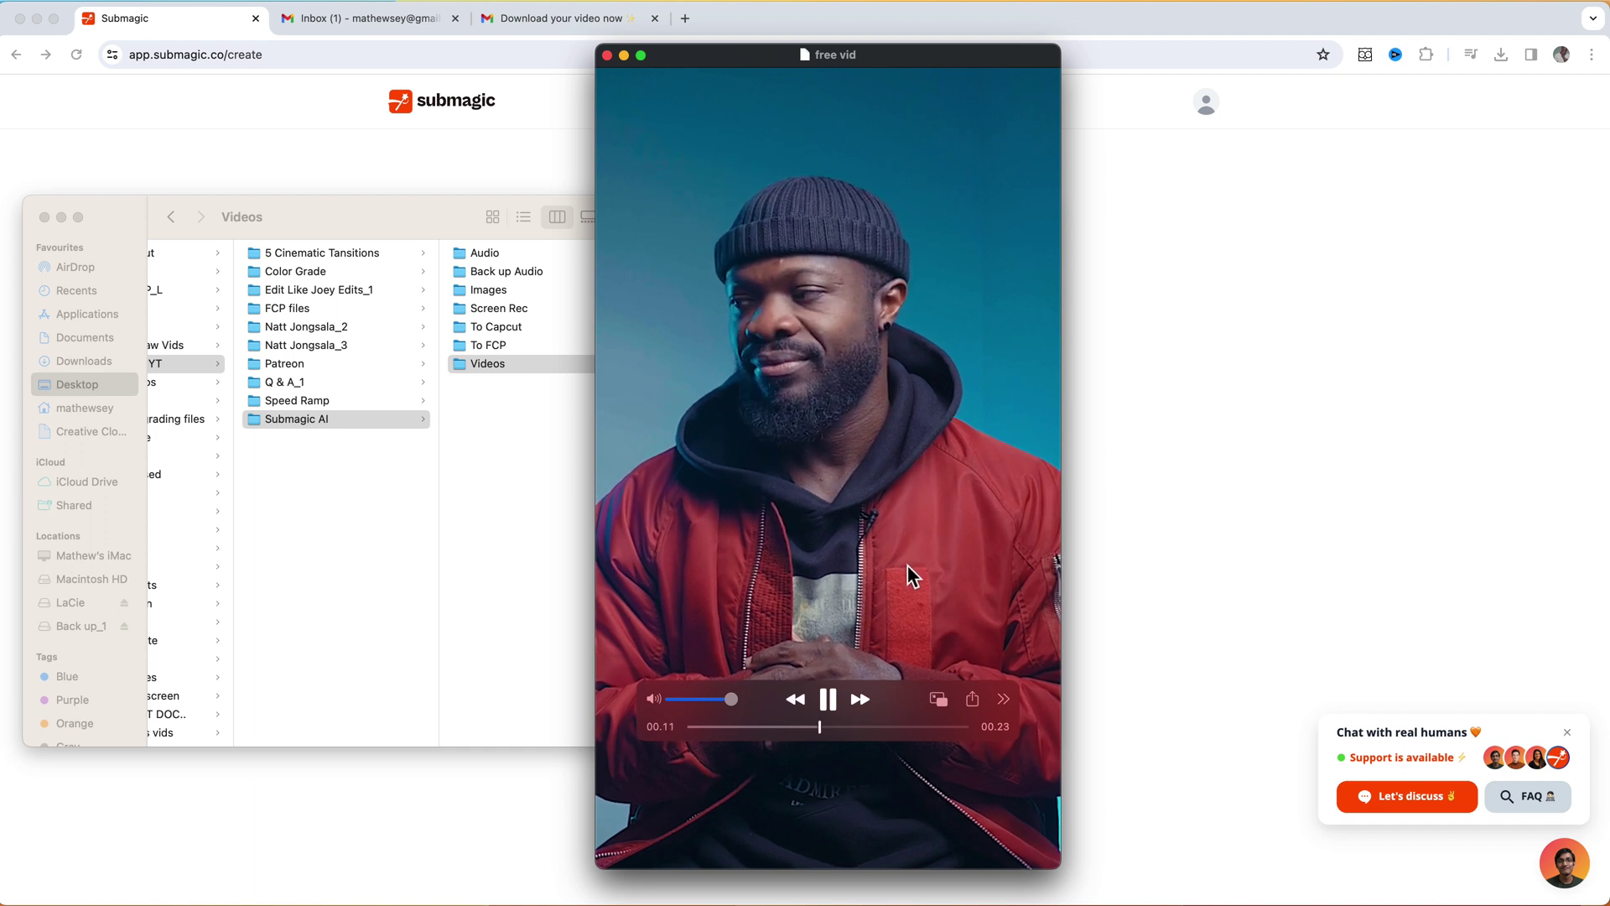
key(super+w)
click(1115, 314)
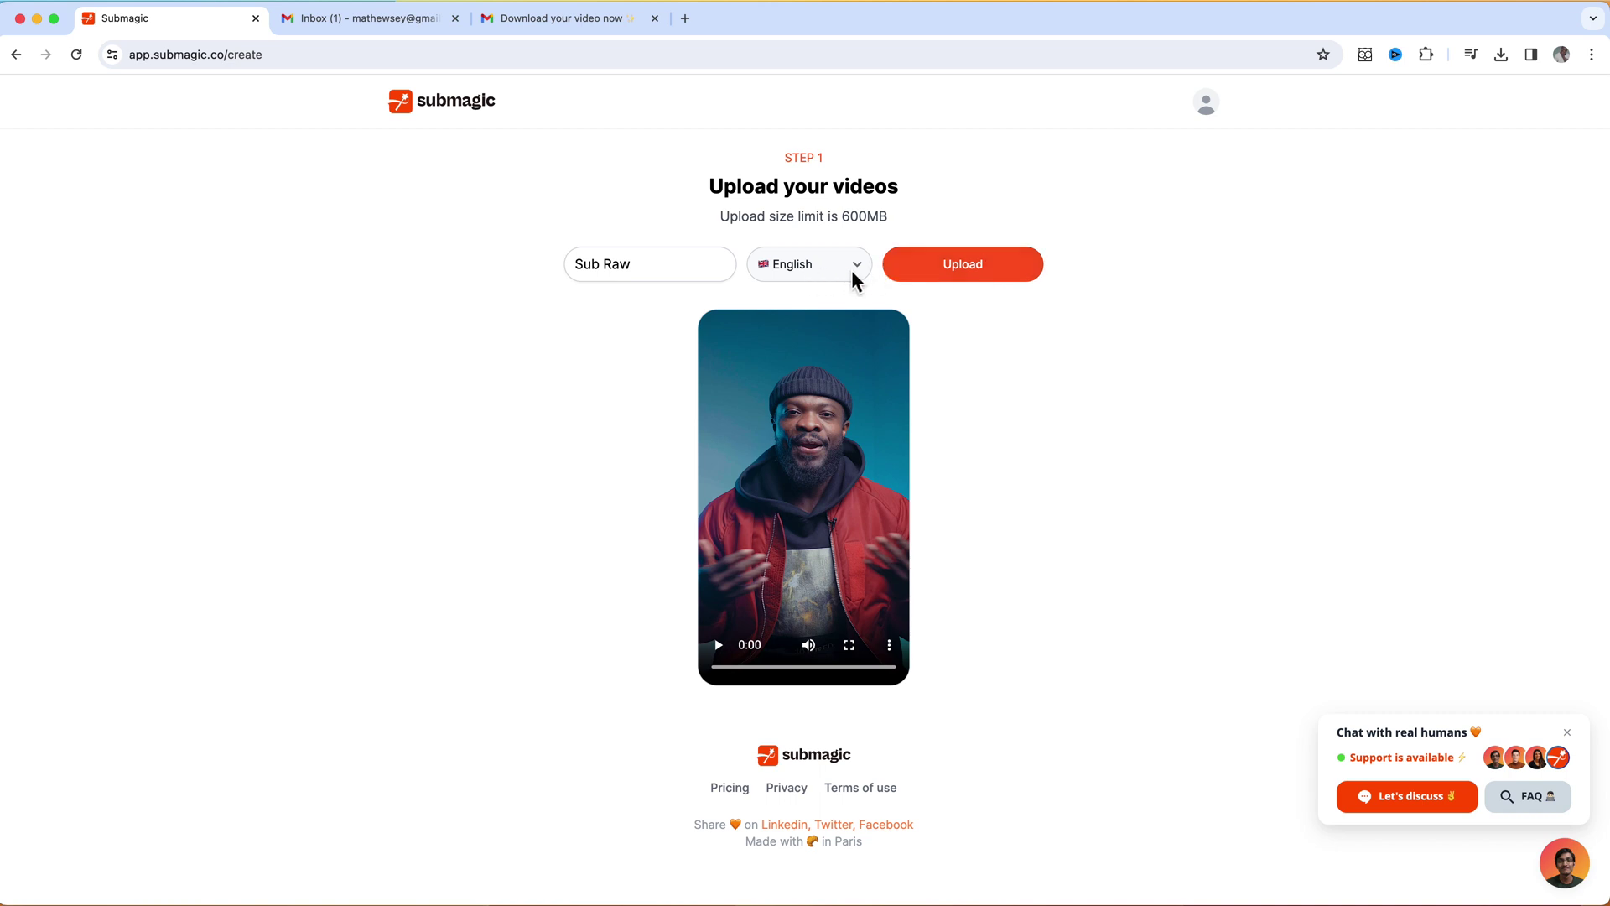
Upload 'Sub Raw' and auto-cut its silent parts, trimming it from 0:22 to 0:15.
click(977, 277)
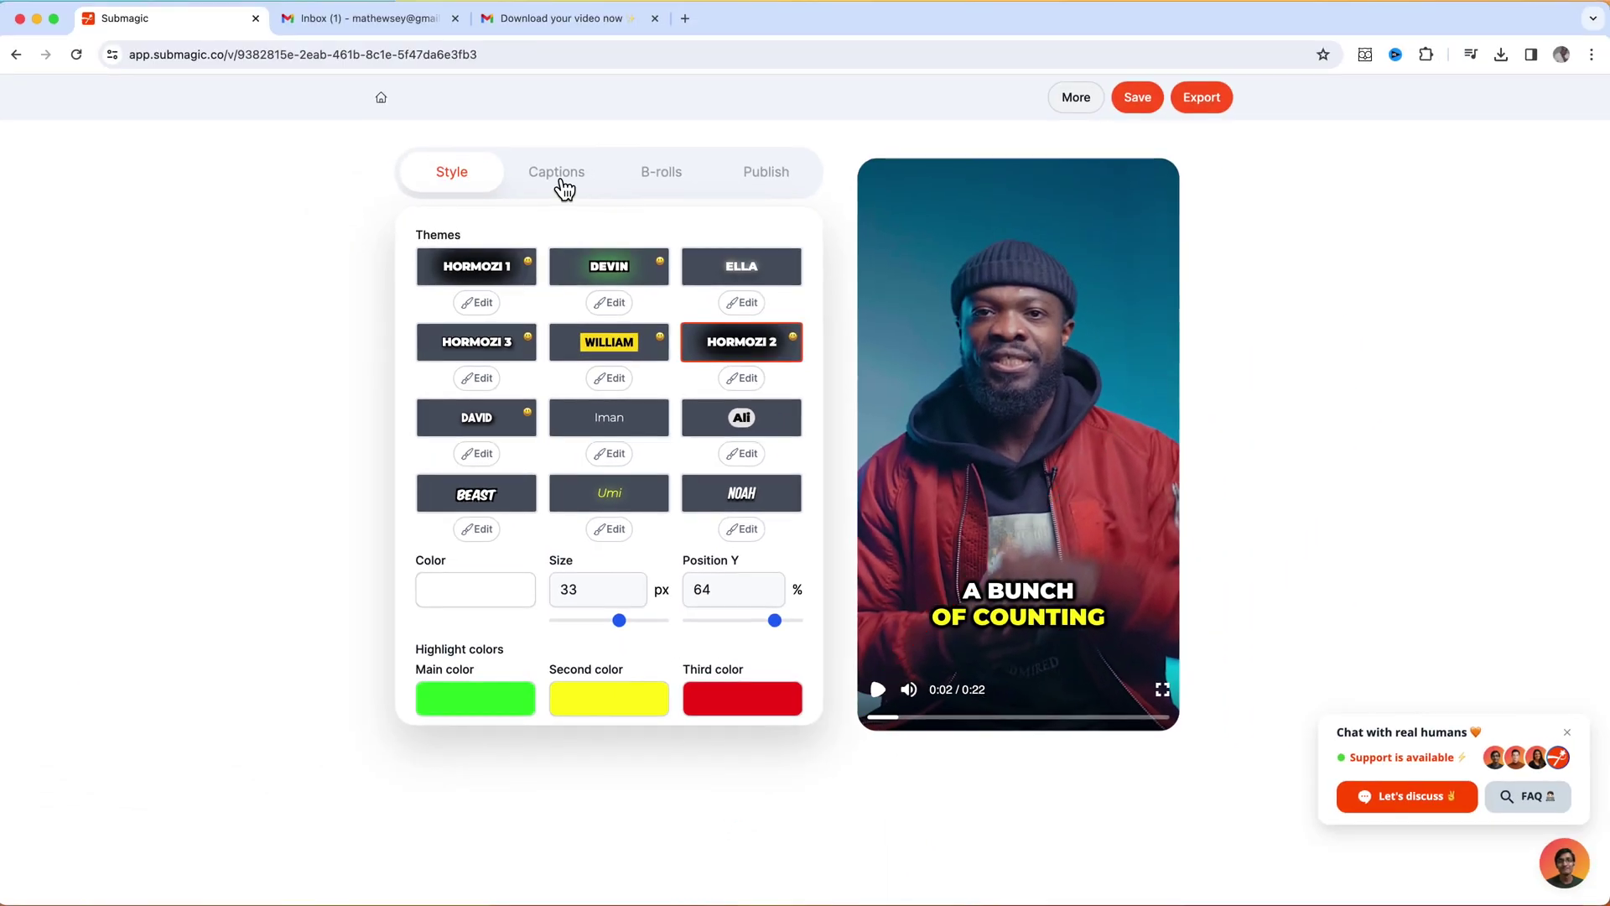
click(555, 172)
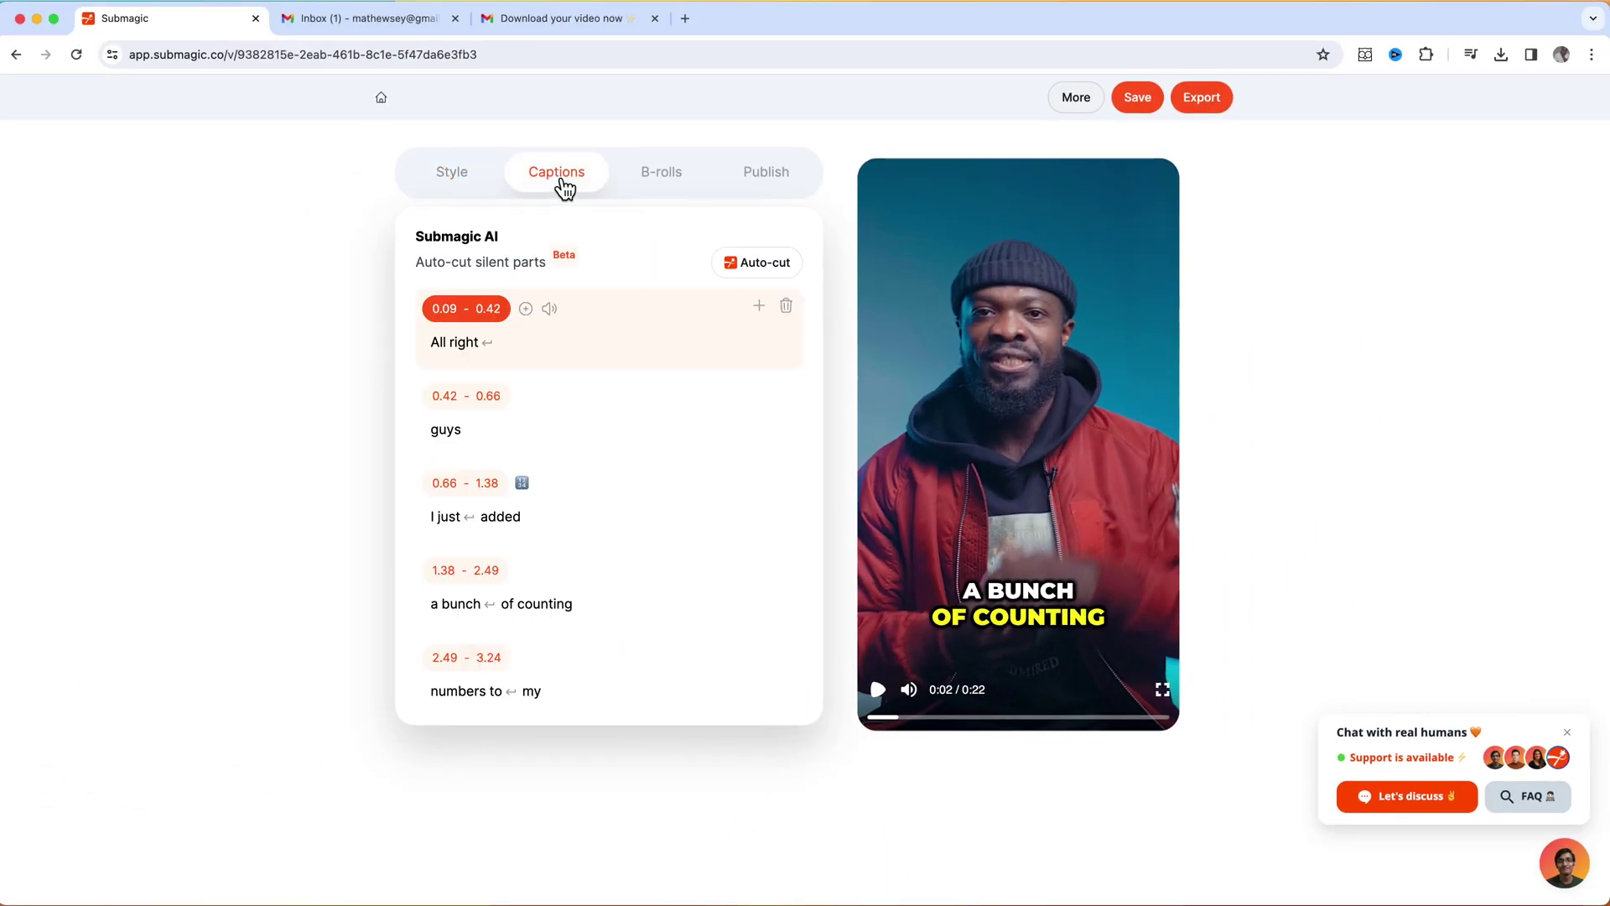
click(781, 267)
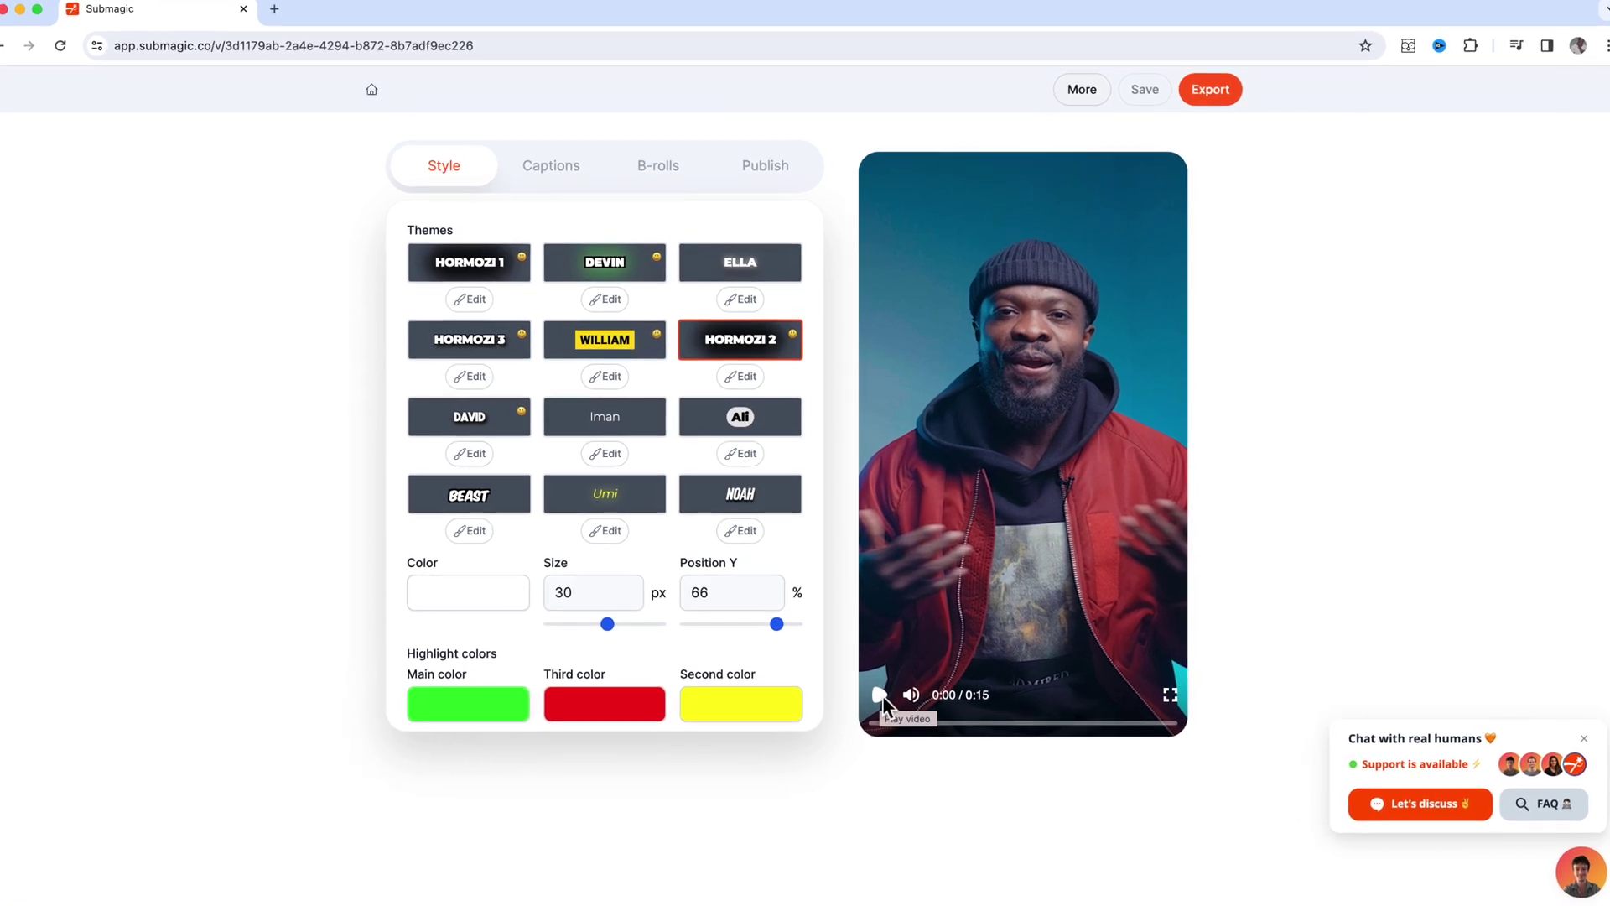
Apply the HORMOZI 2 theme with 32 px captions at Position Y 64%.
click(878, 689)
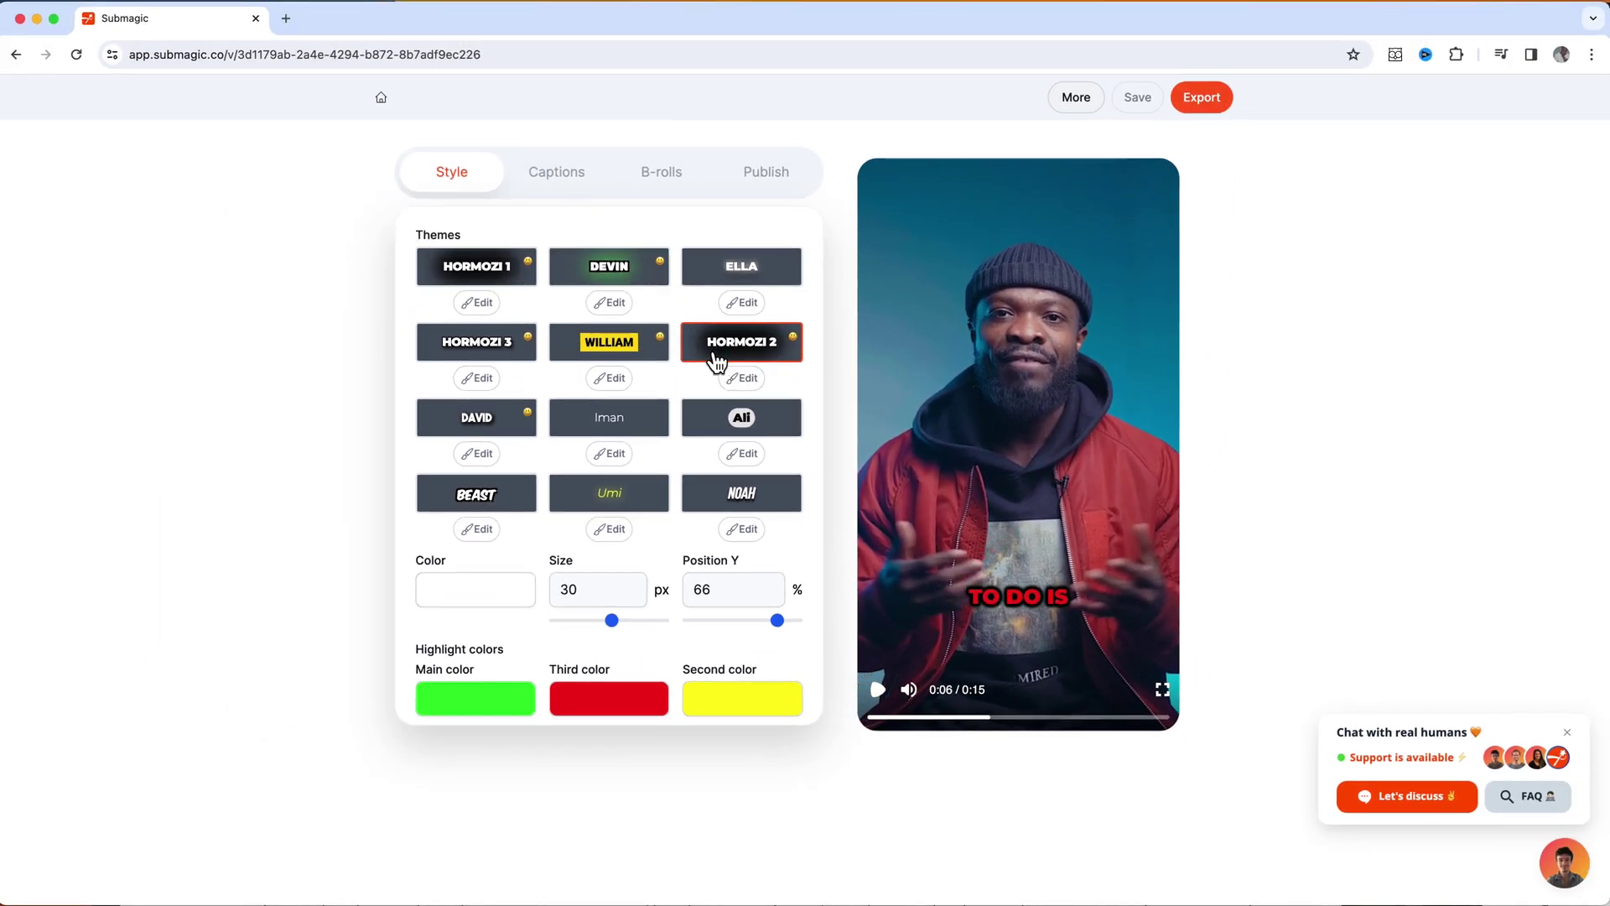
click(772, 356)
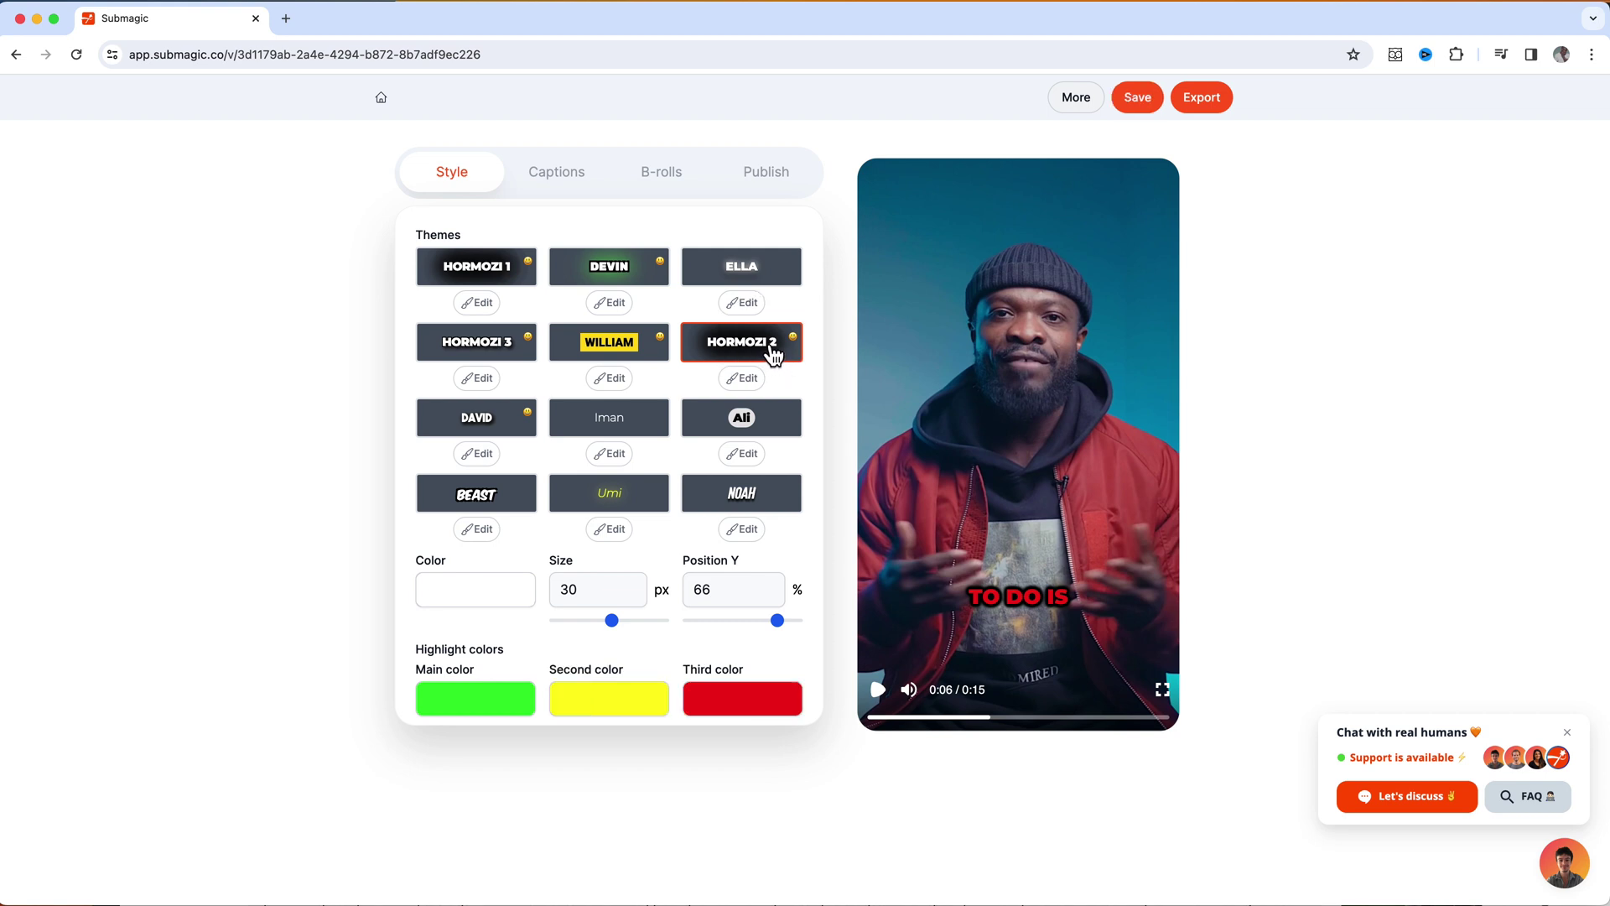
mouse_move(783, 626)
mouse_down()
mouse_move(725, 626)
mouse_move(784, 633)
mouse_up()
drag(622, 633, 624, 637)
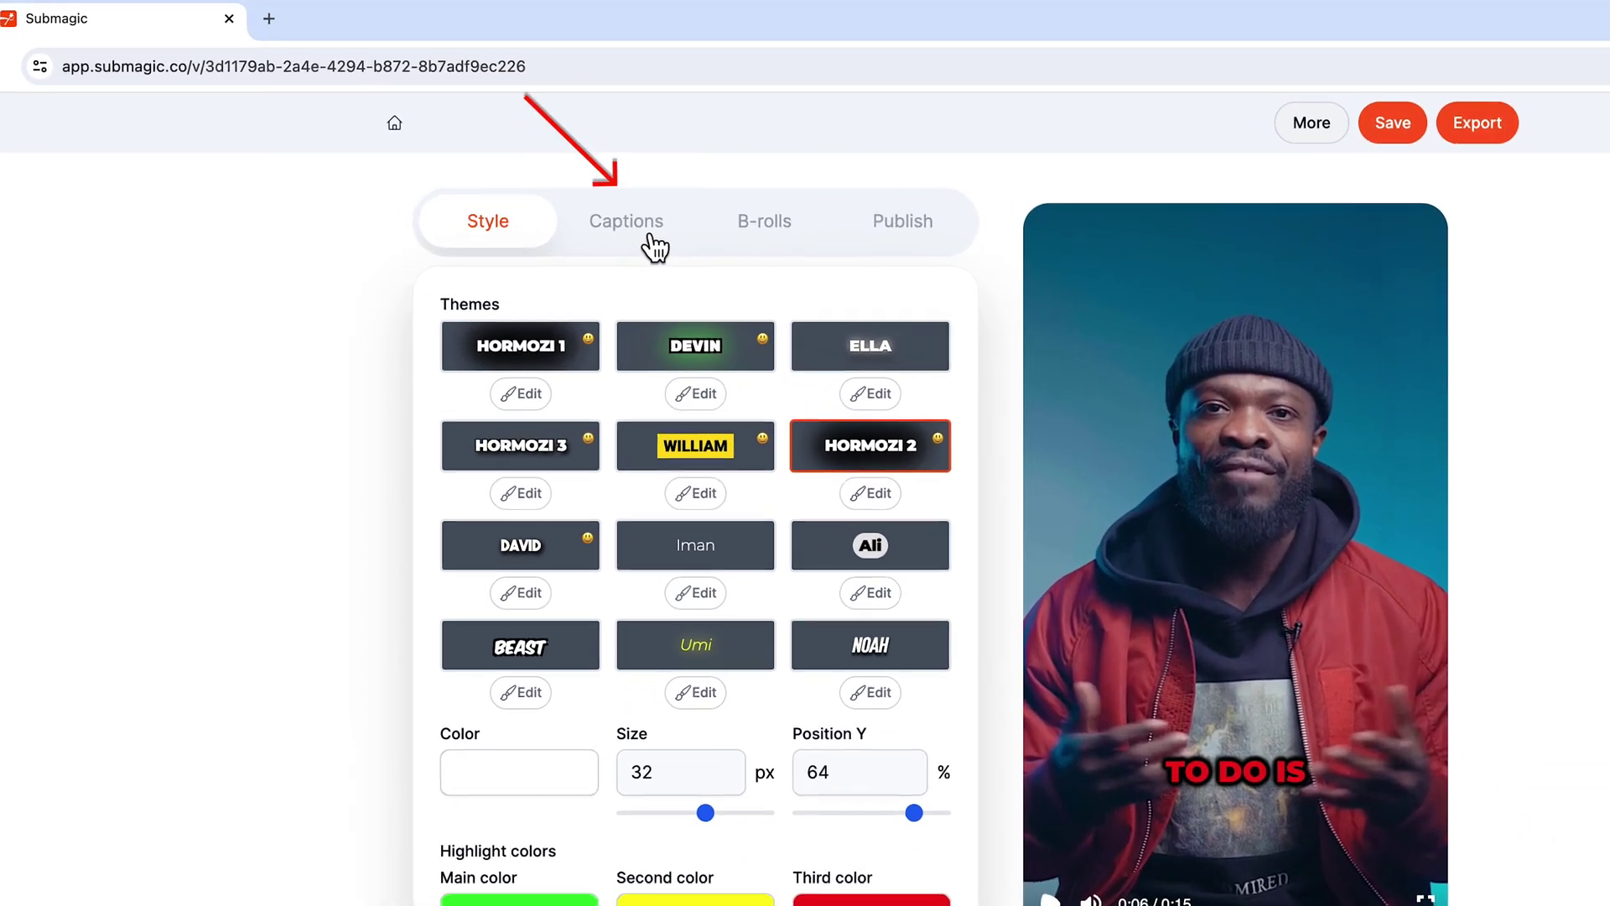
Give the 'I just added' caption the eyes emoji.
click(661, 244)
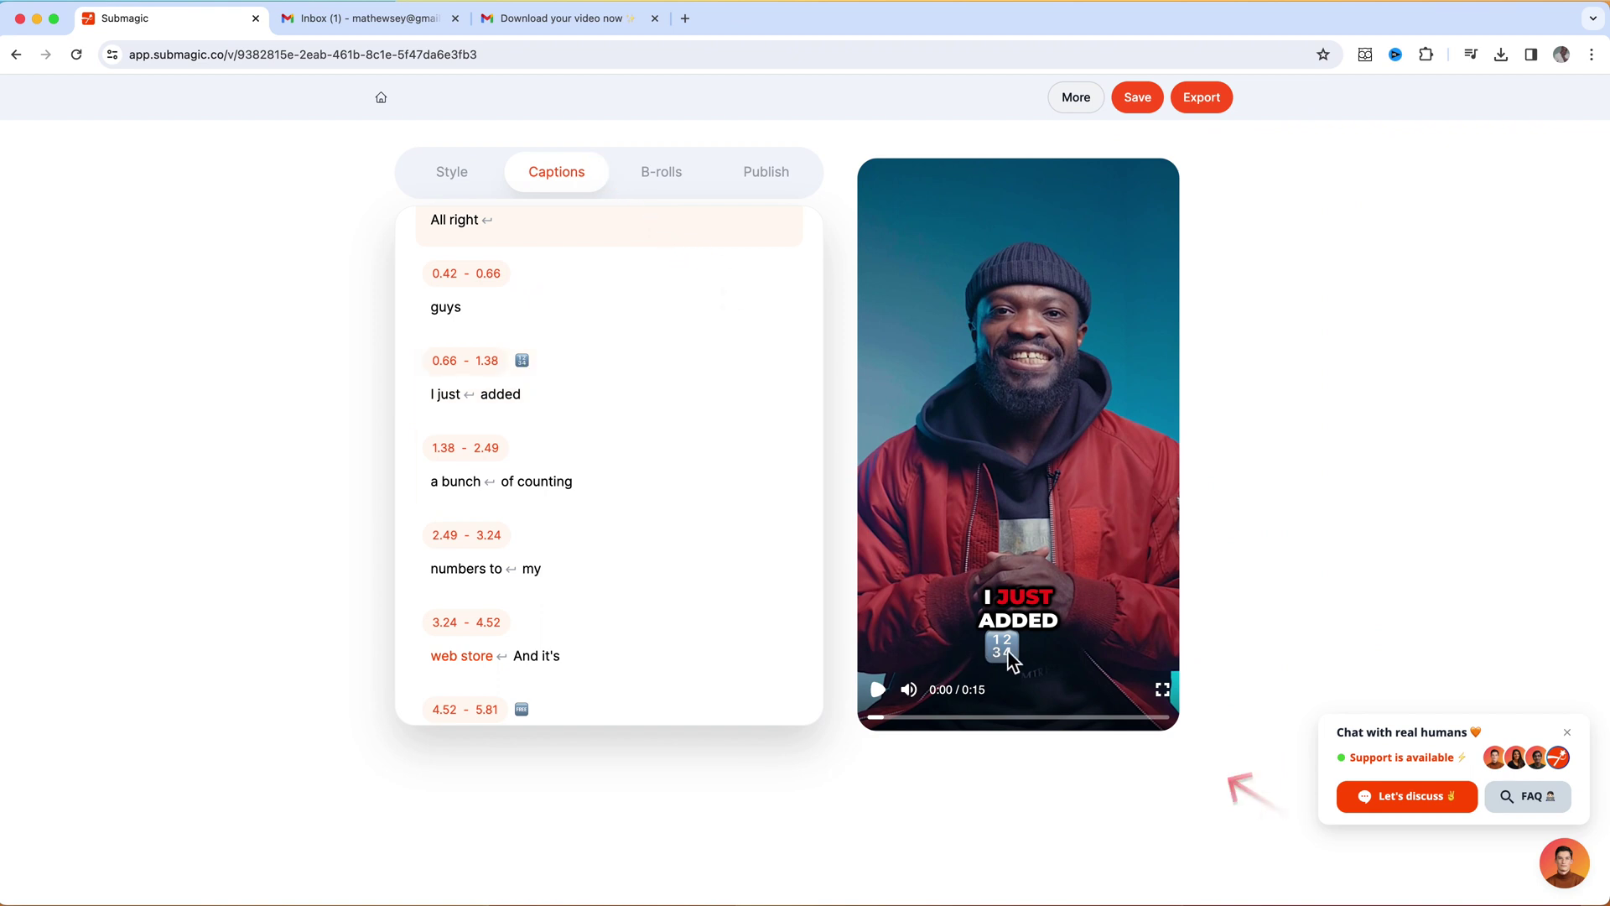
click(525, 368)
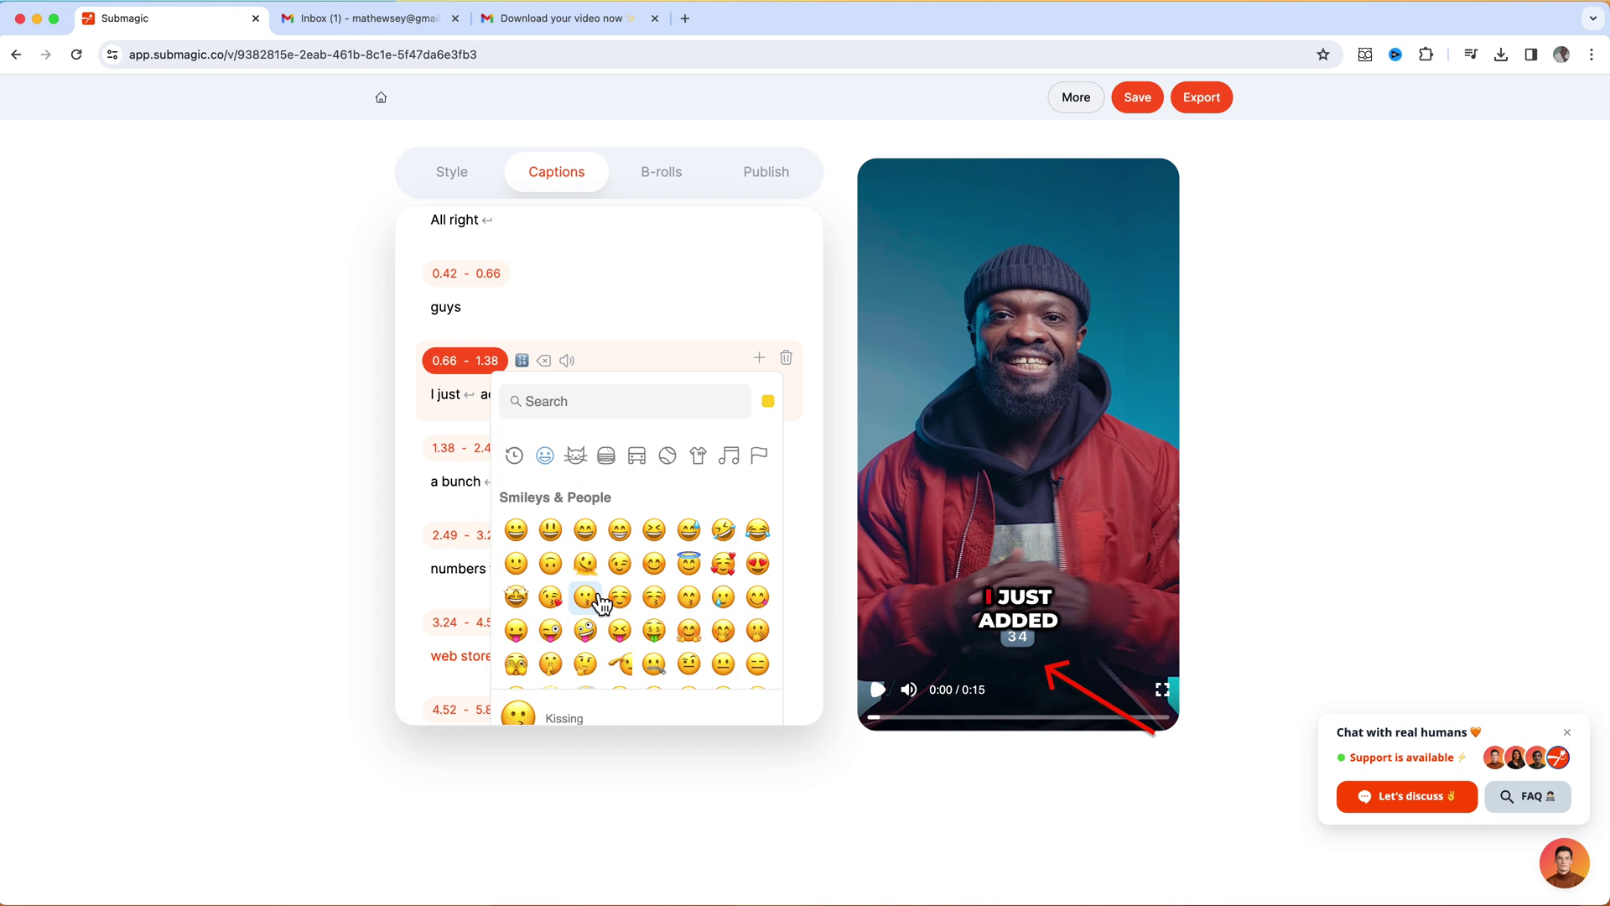
scroll(619, 614, up, 1)
scroll(618, 616, down, 5)
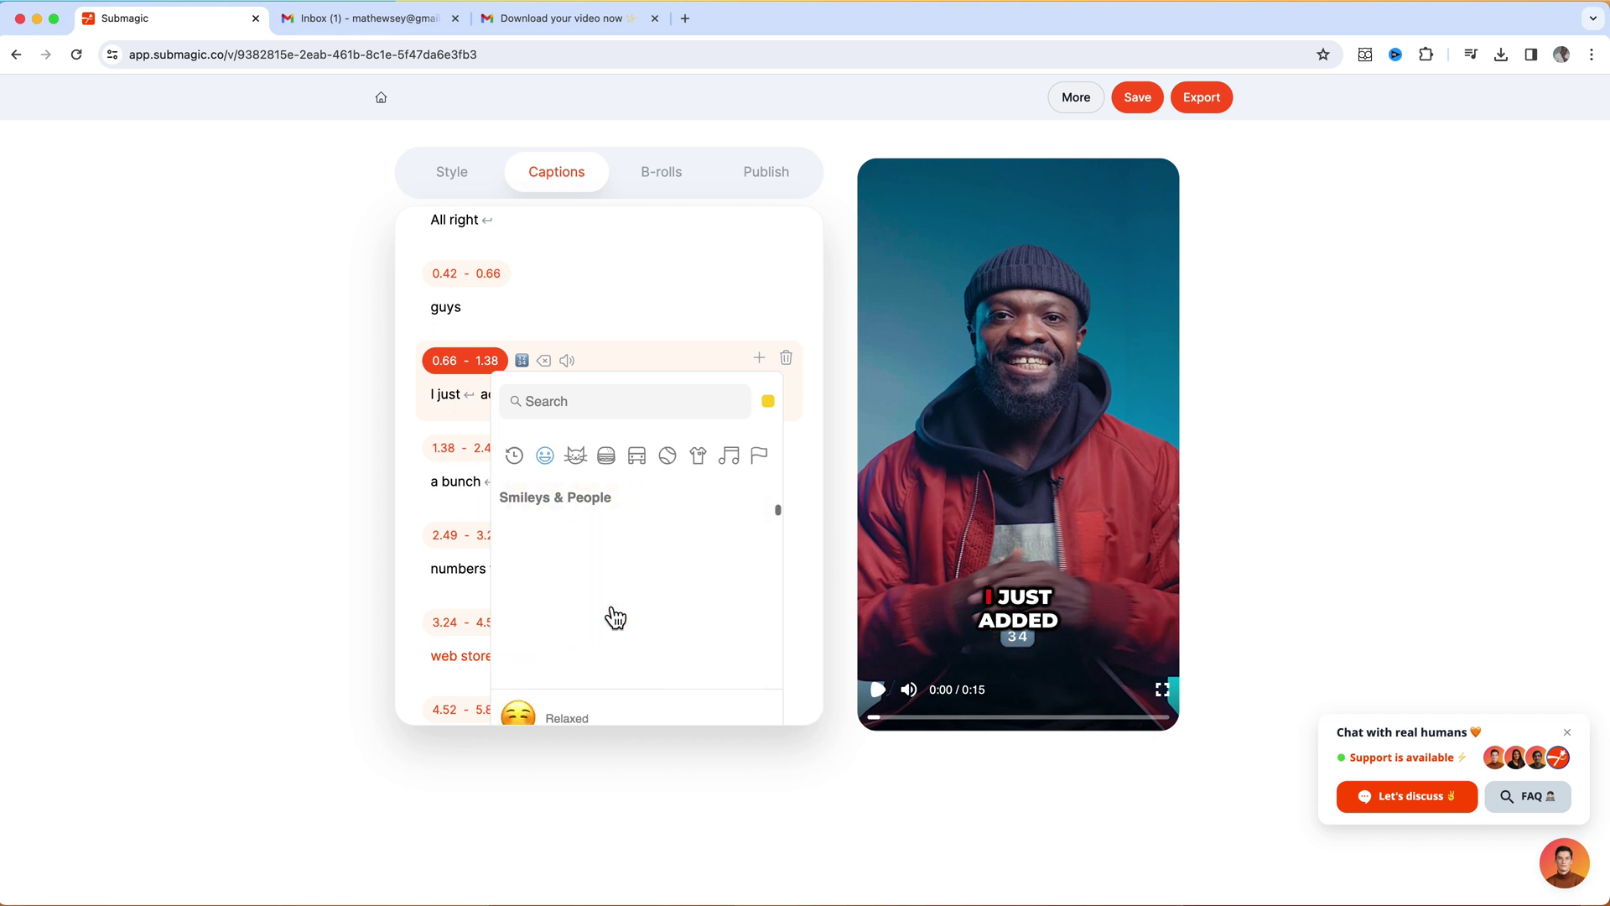
scroll(615, 614, down, 3)
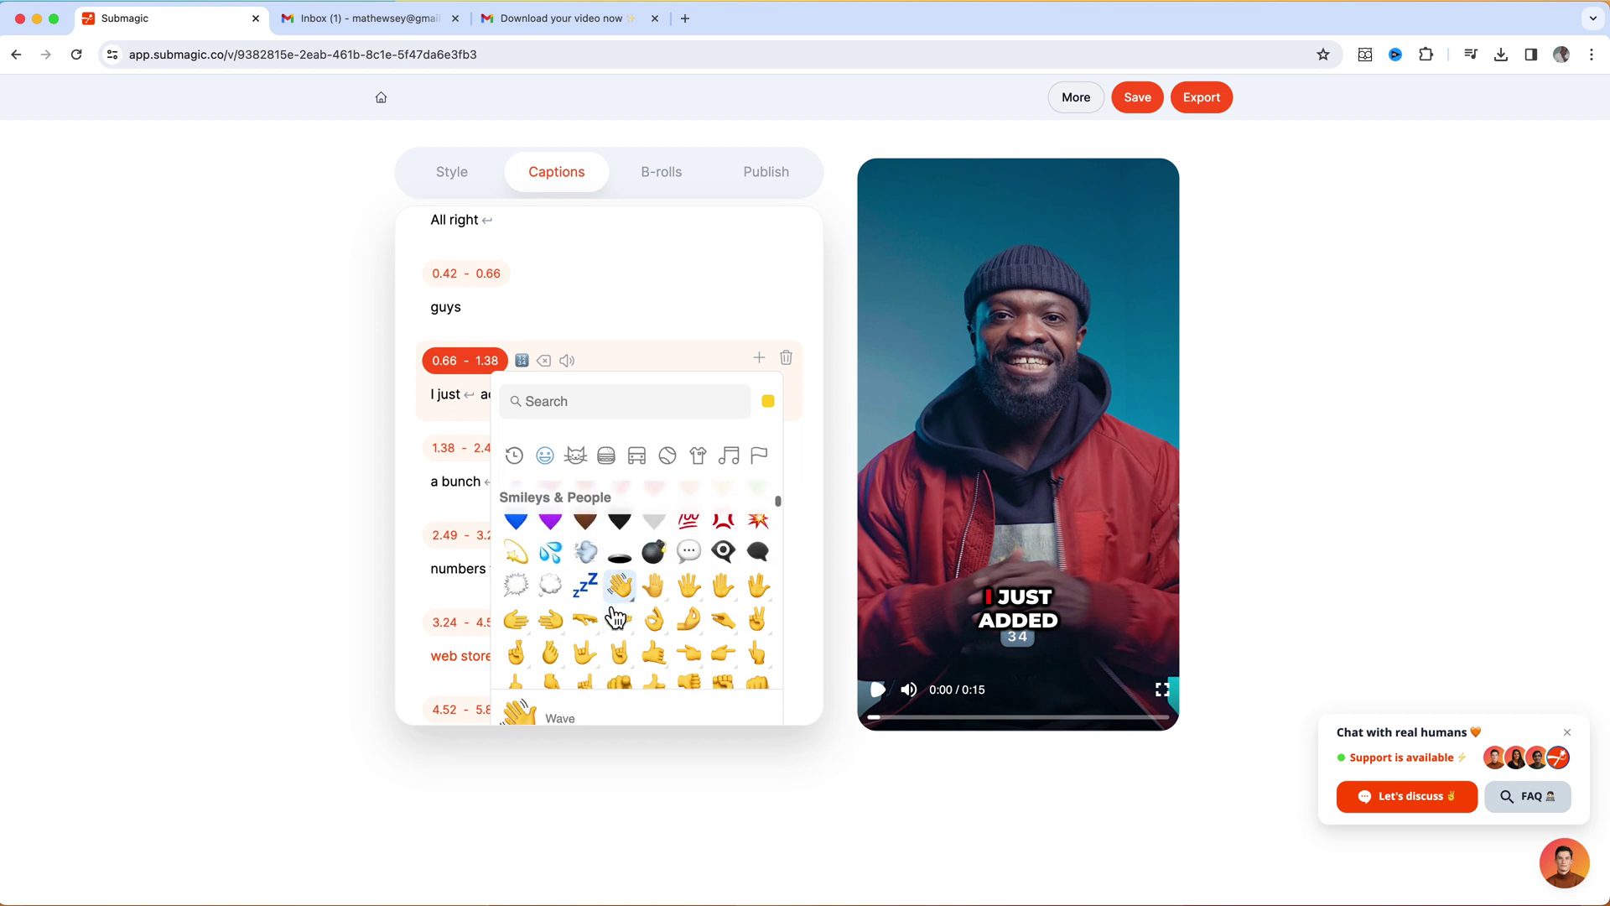
click(550, 648)
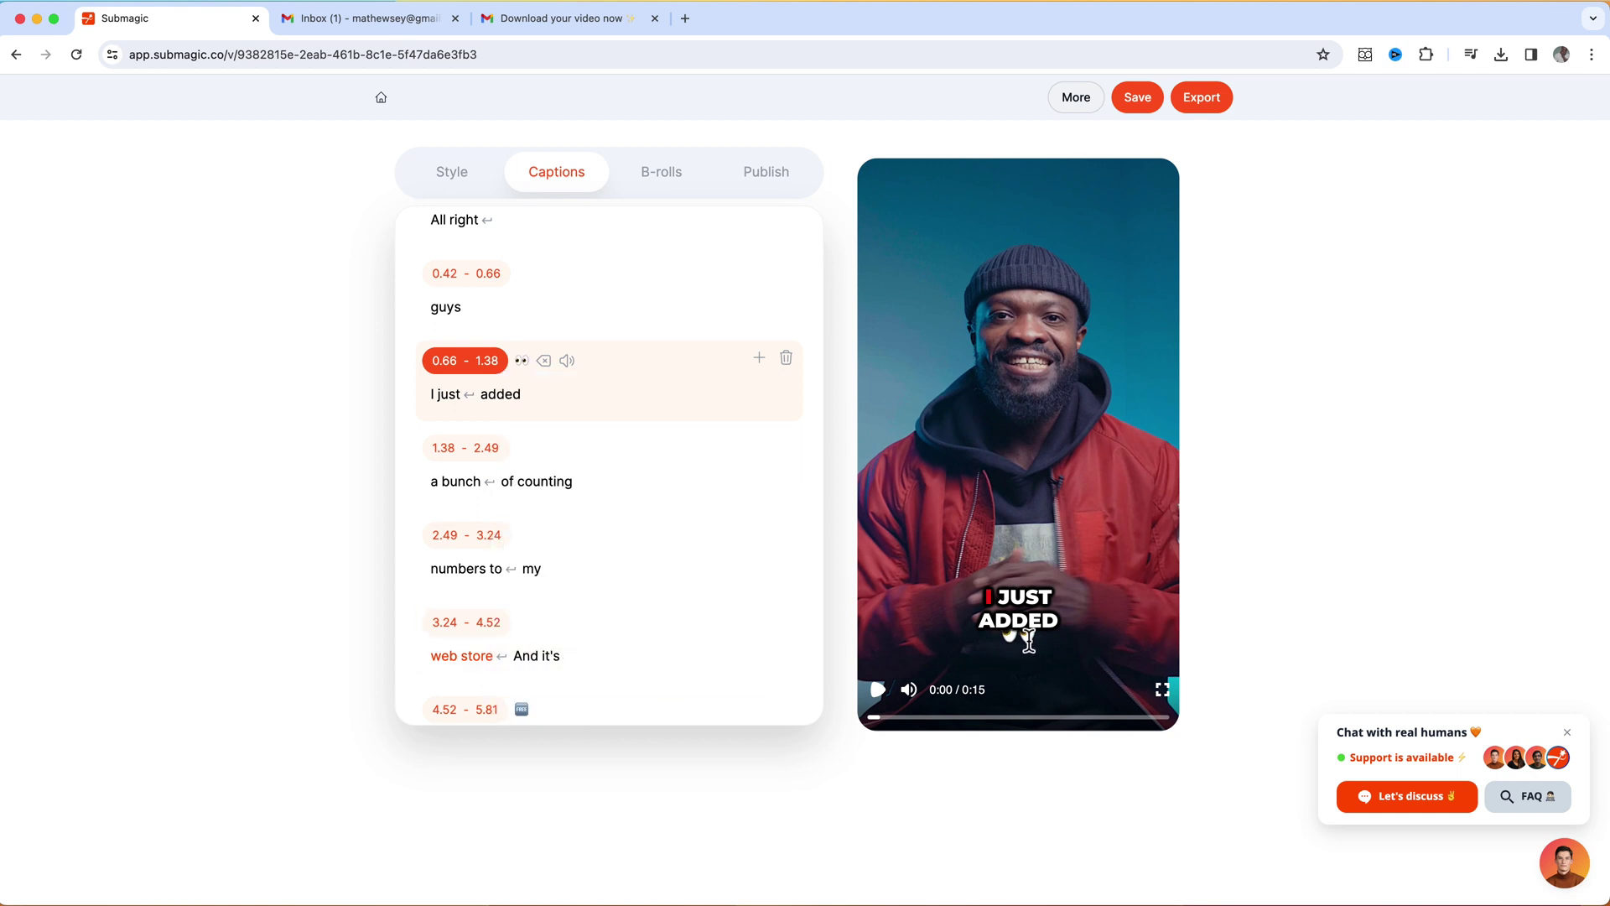
Add a clock emoji to the 'numbers to my' caption.
click(537, 568)
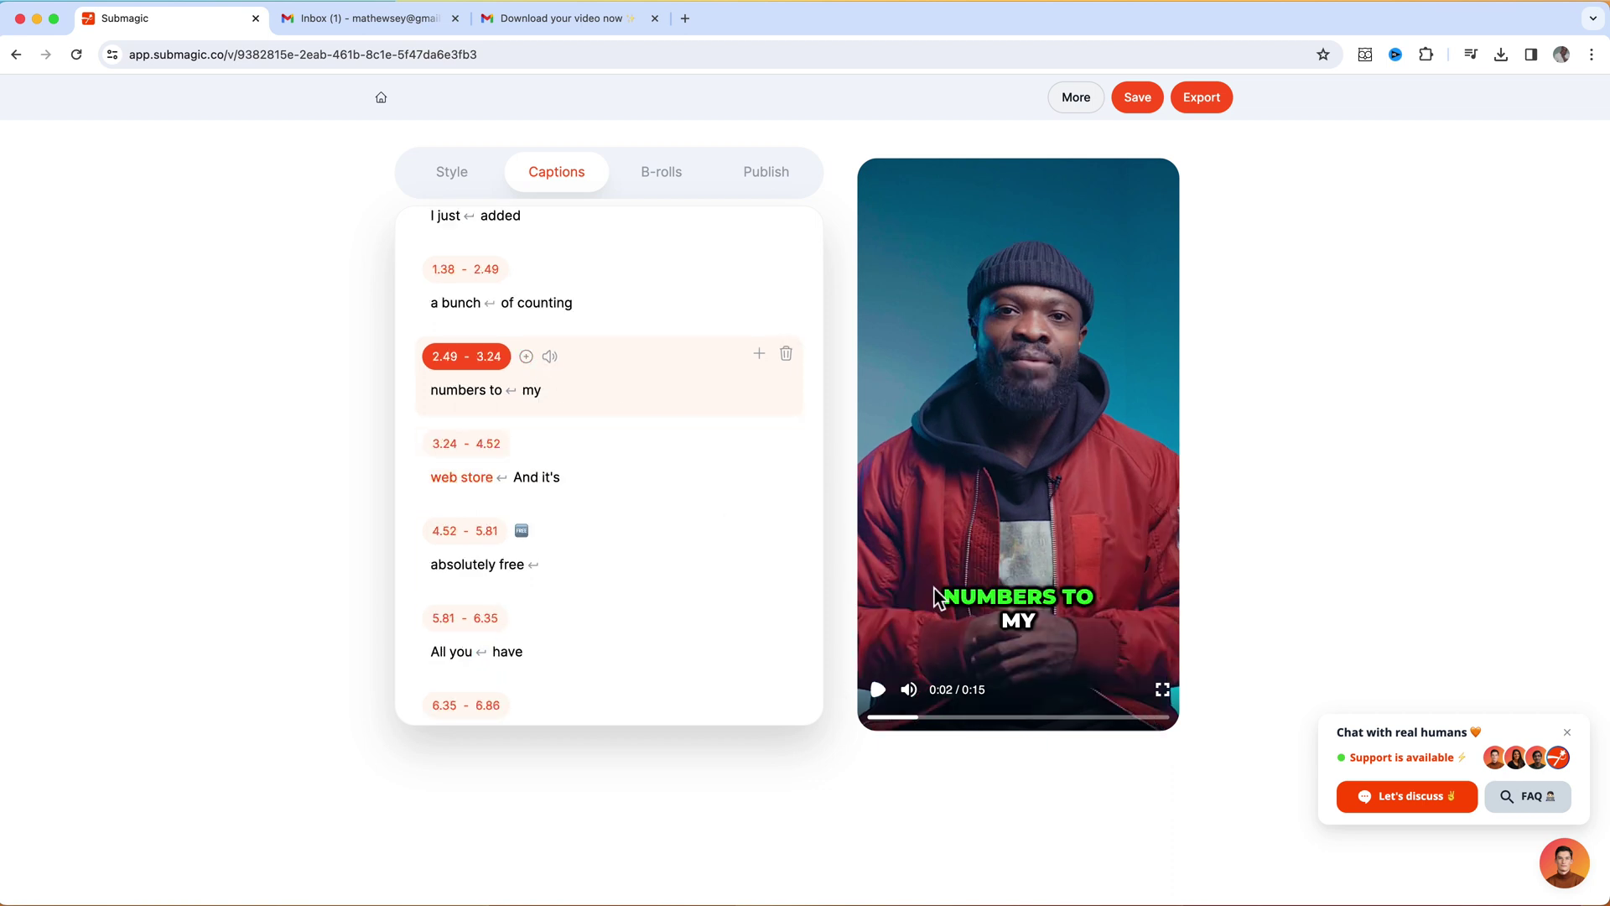
click(527, 356)
scroll(596, 629, down, 5)
scroll(605, 639, down, 10)
scroll(605, 639, down, 8)
scroll(608, 604, down, 15)
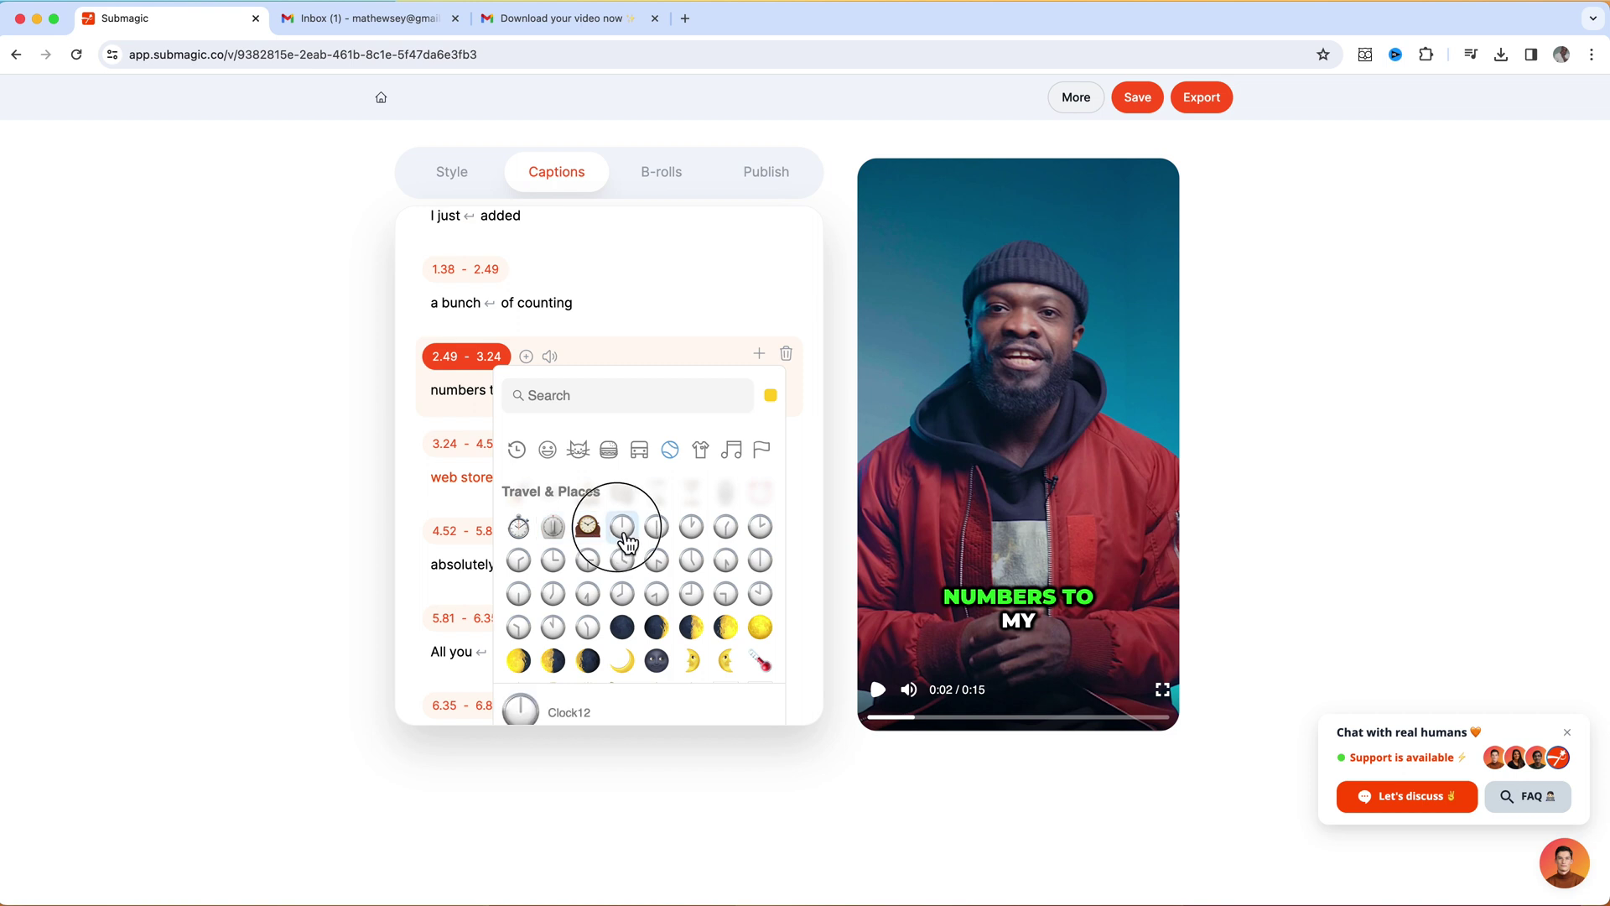
click(624, 532)
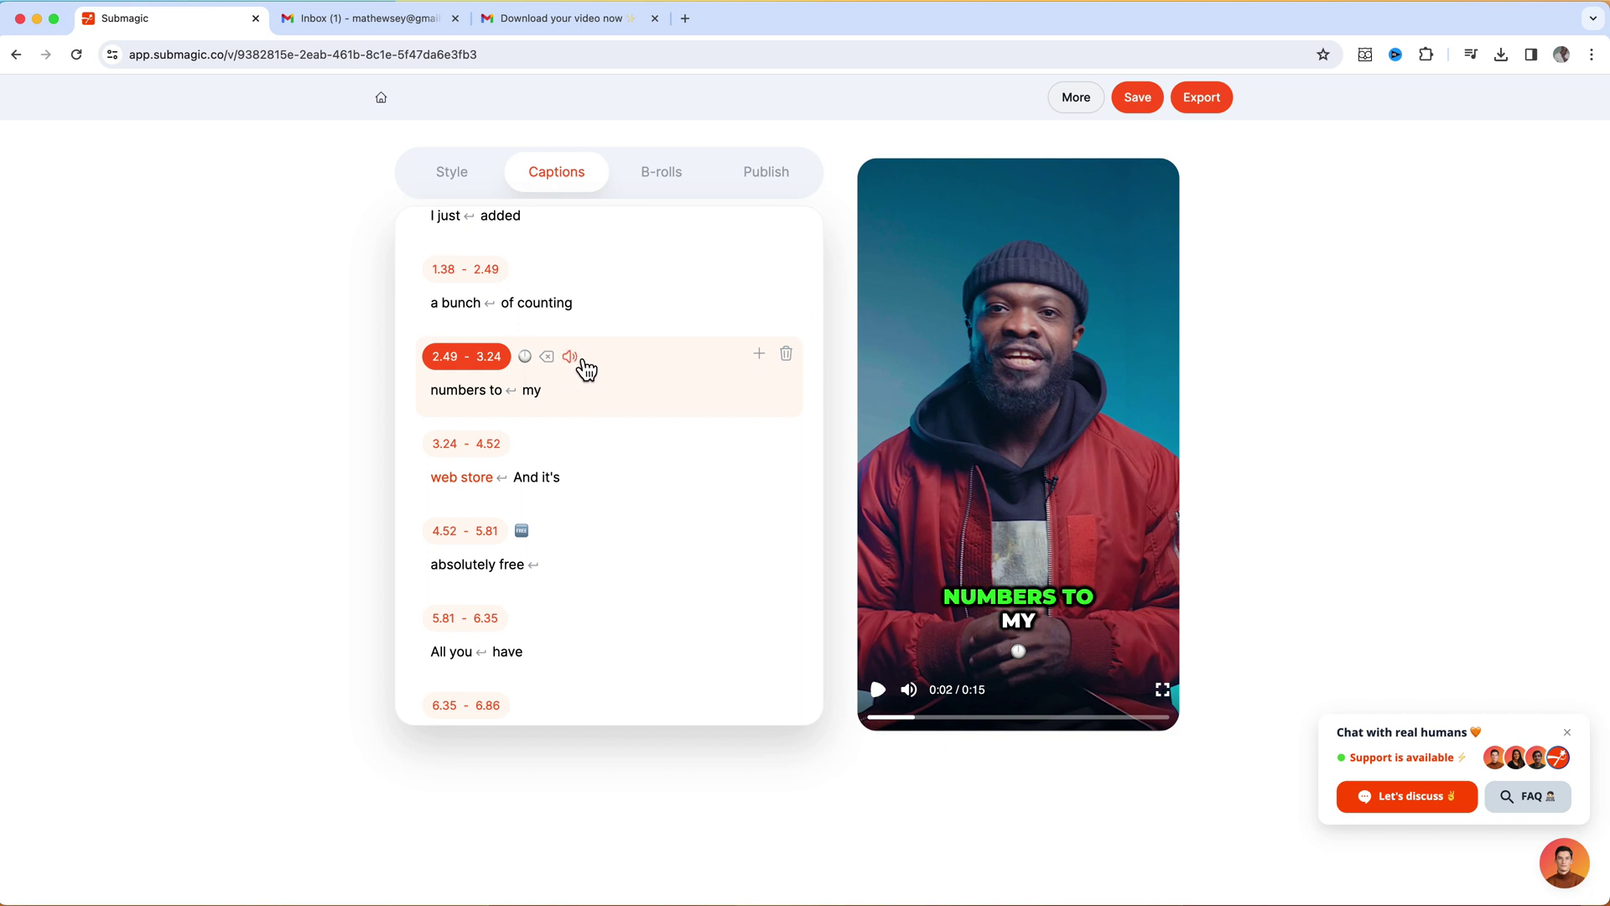
Attach the Money sound effect to the 1.38–2.49 'a bunch of counting' caption and replay the clip.
scroll(570, 420, up, 3)
click(563, 547)
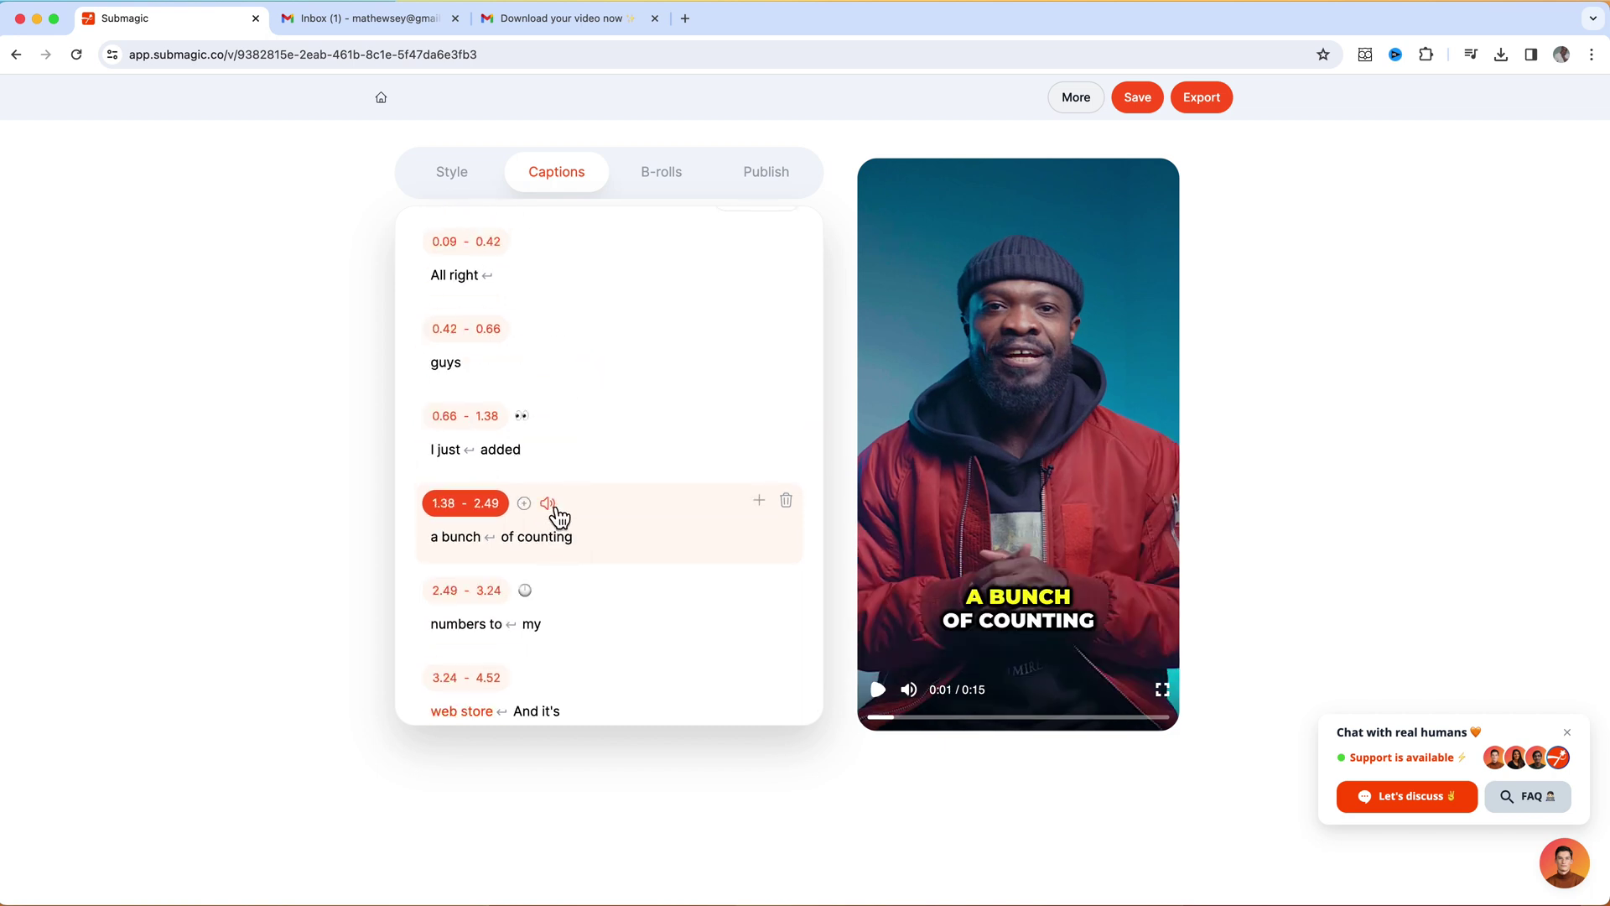
click(599, 530)
click(562, 513)
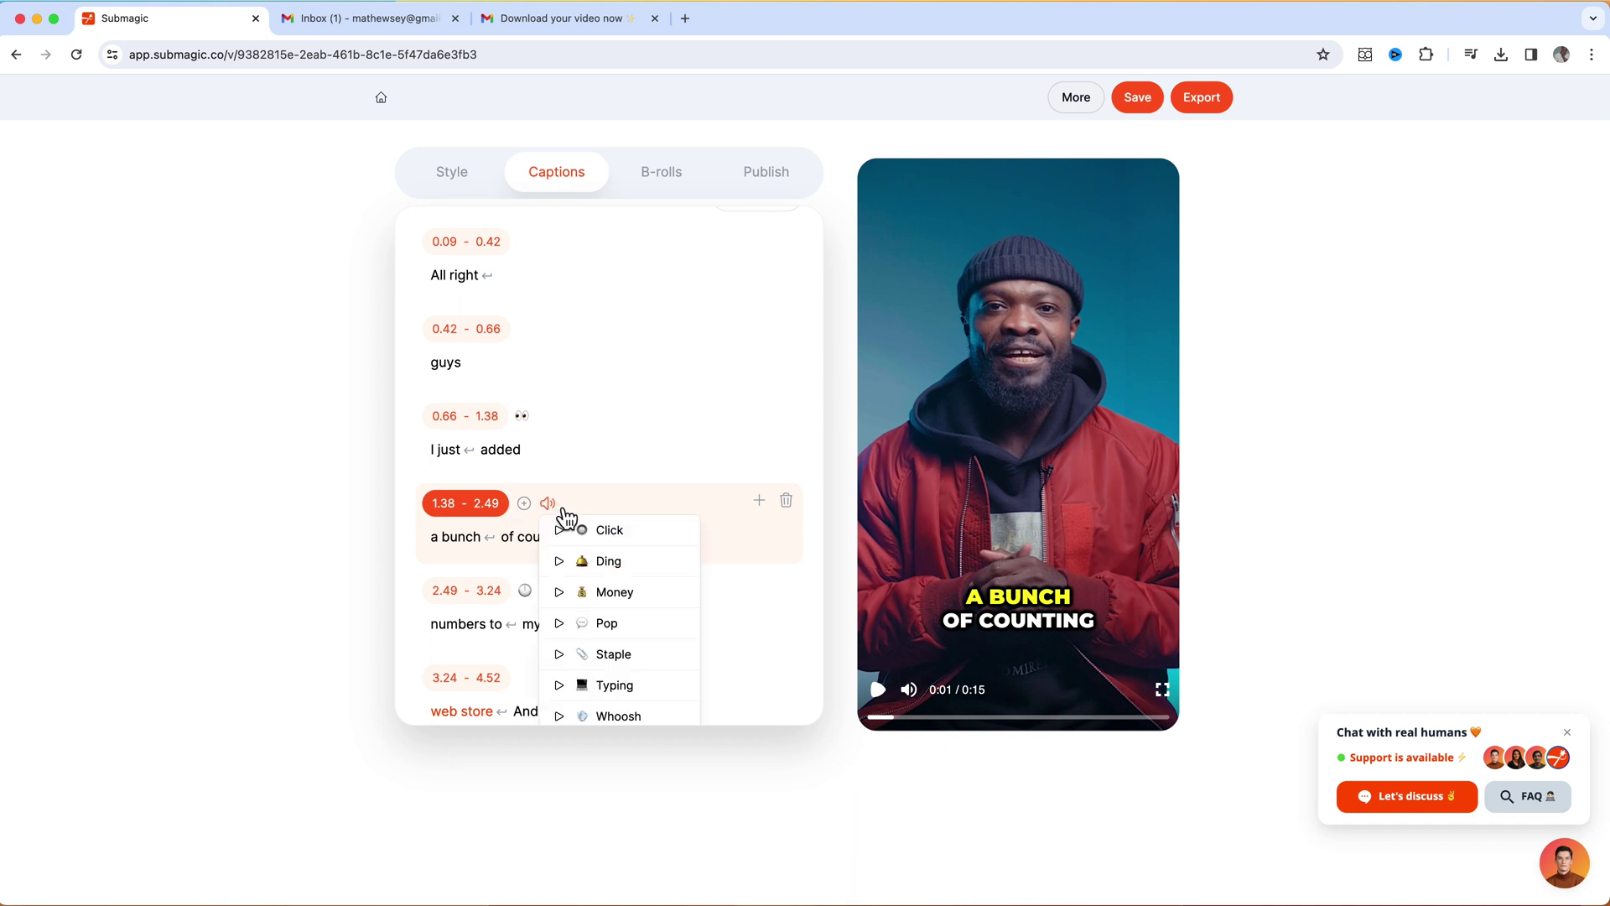
scroll(625, 642, down, 1)
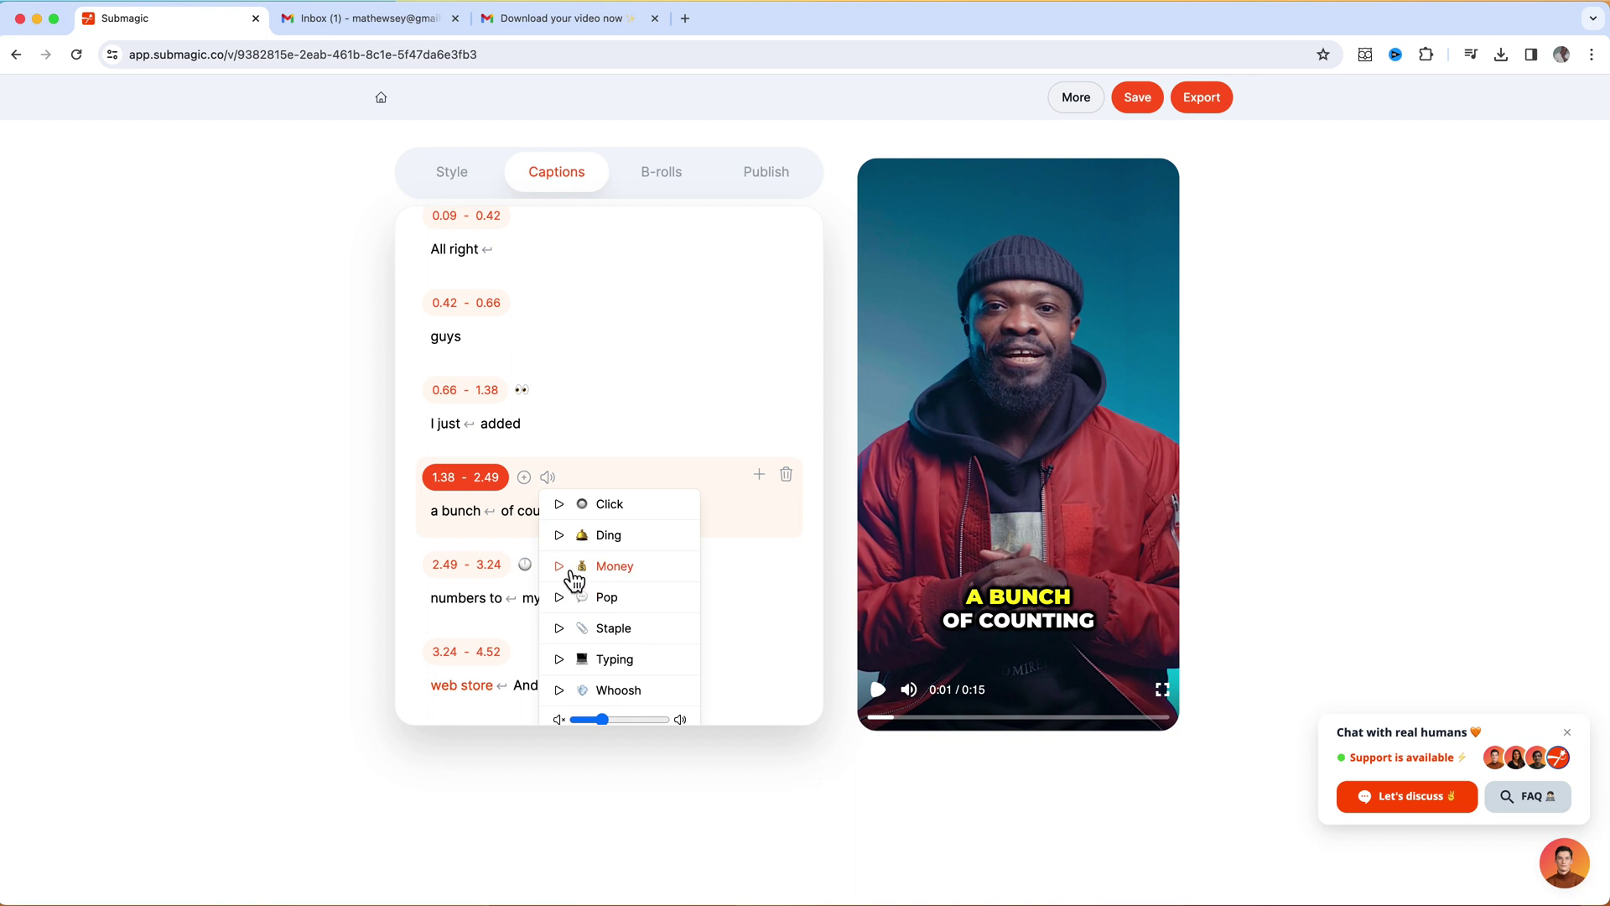
click(659, 577)
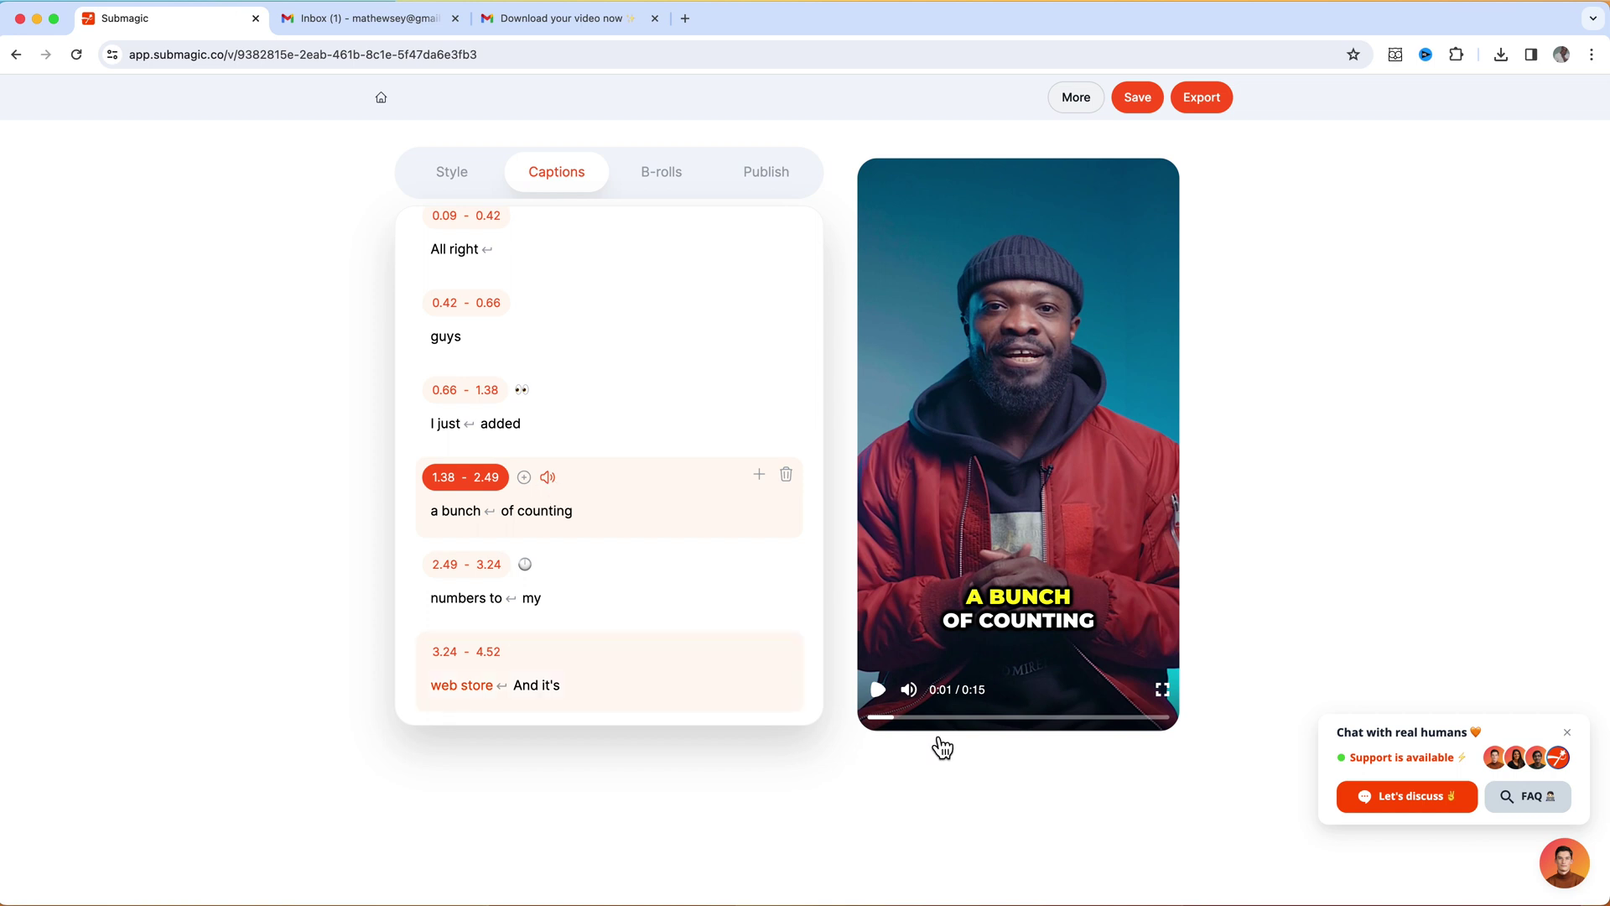
click(889, 717)
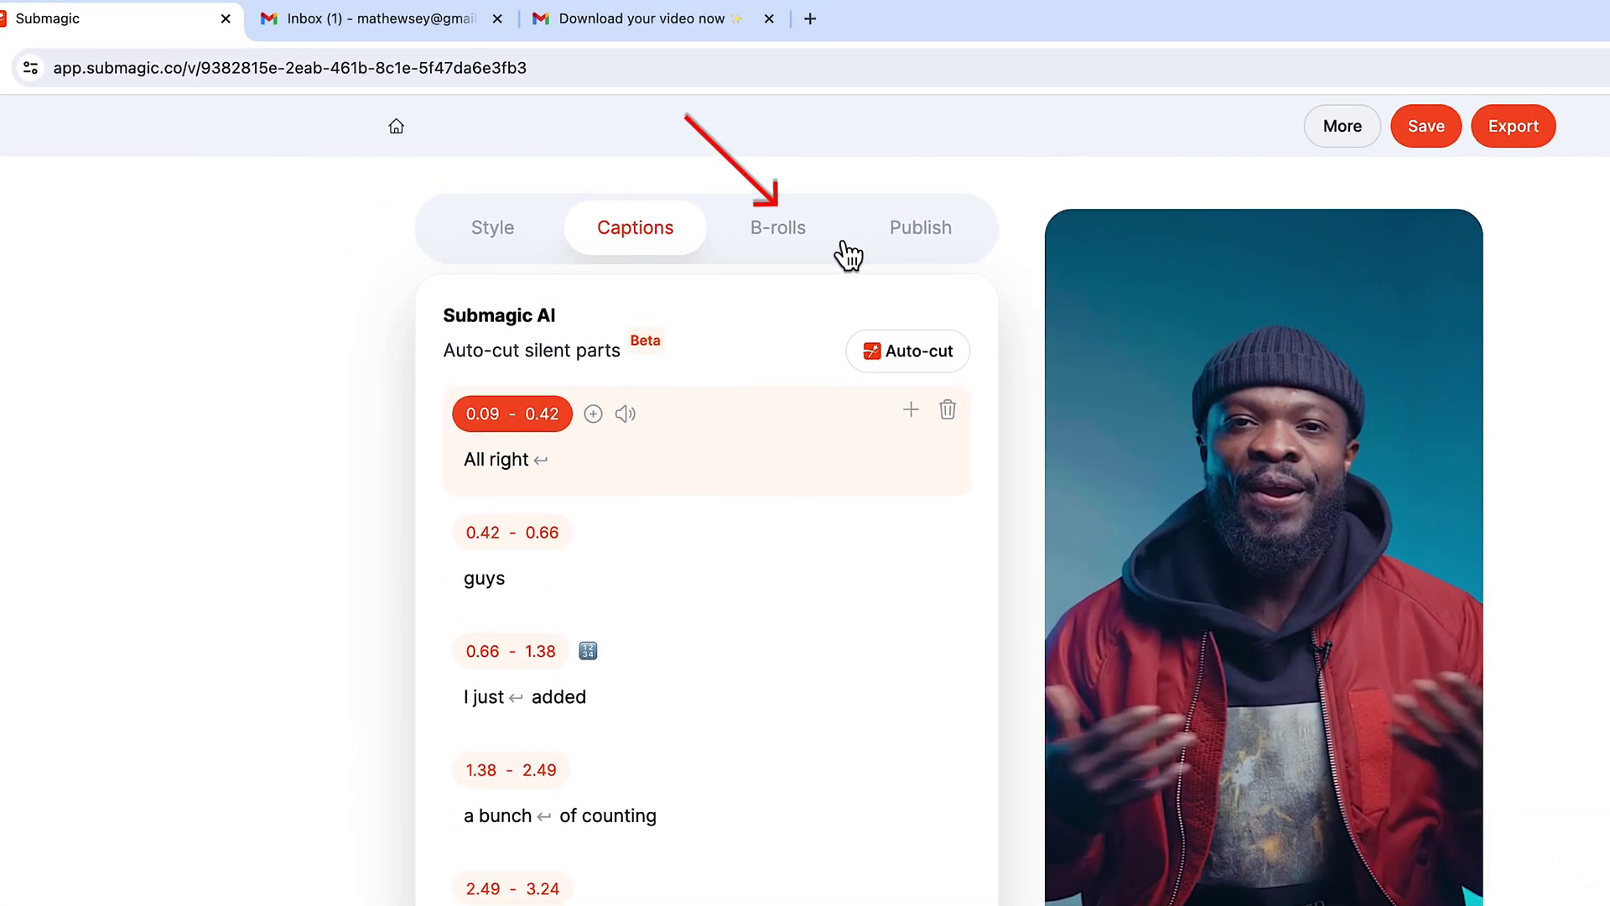
Search stock footage for 'group of guys' and apply the rooftop friends clip as the 'All right' B-roll.
click(778, 241)
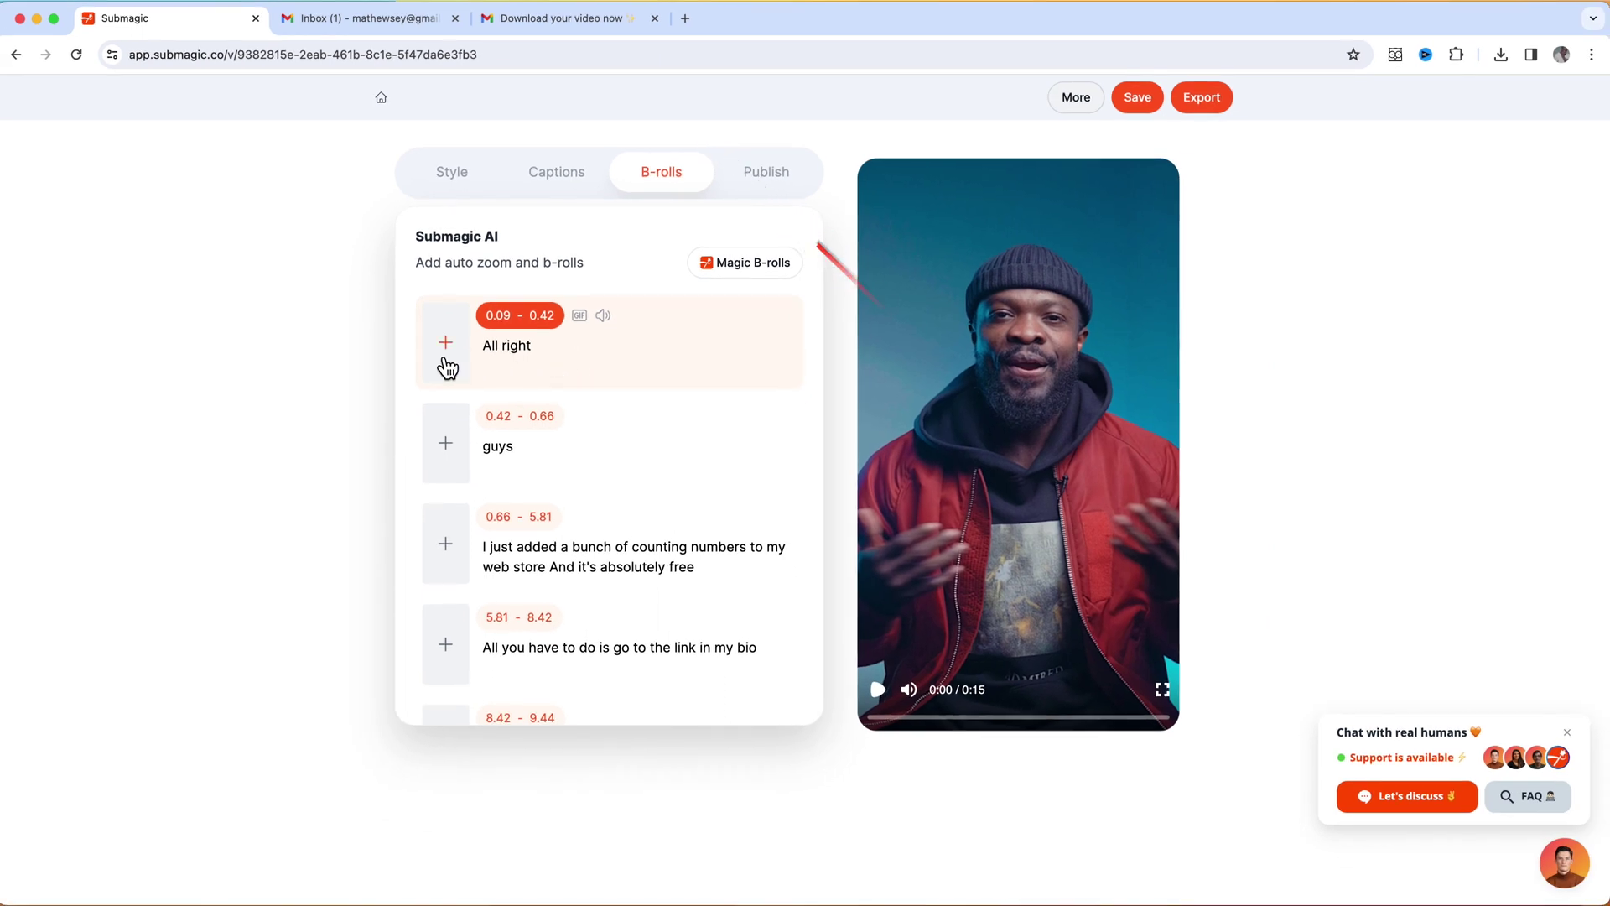
click(450, 347)
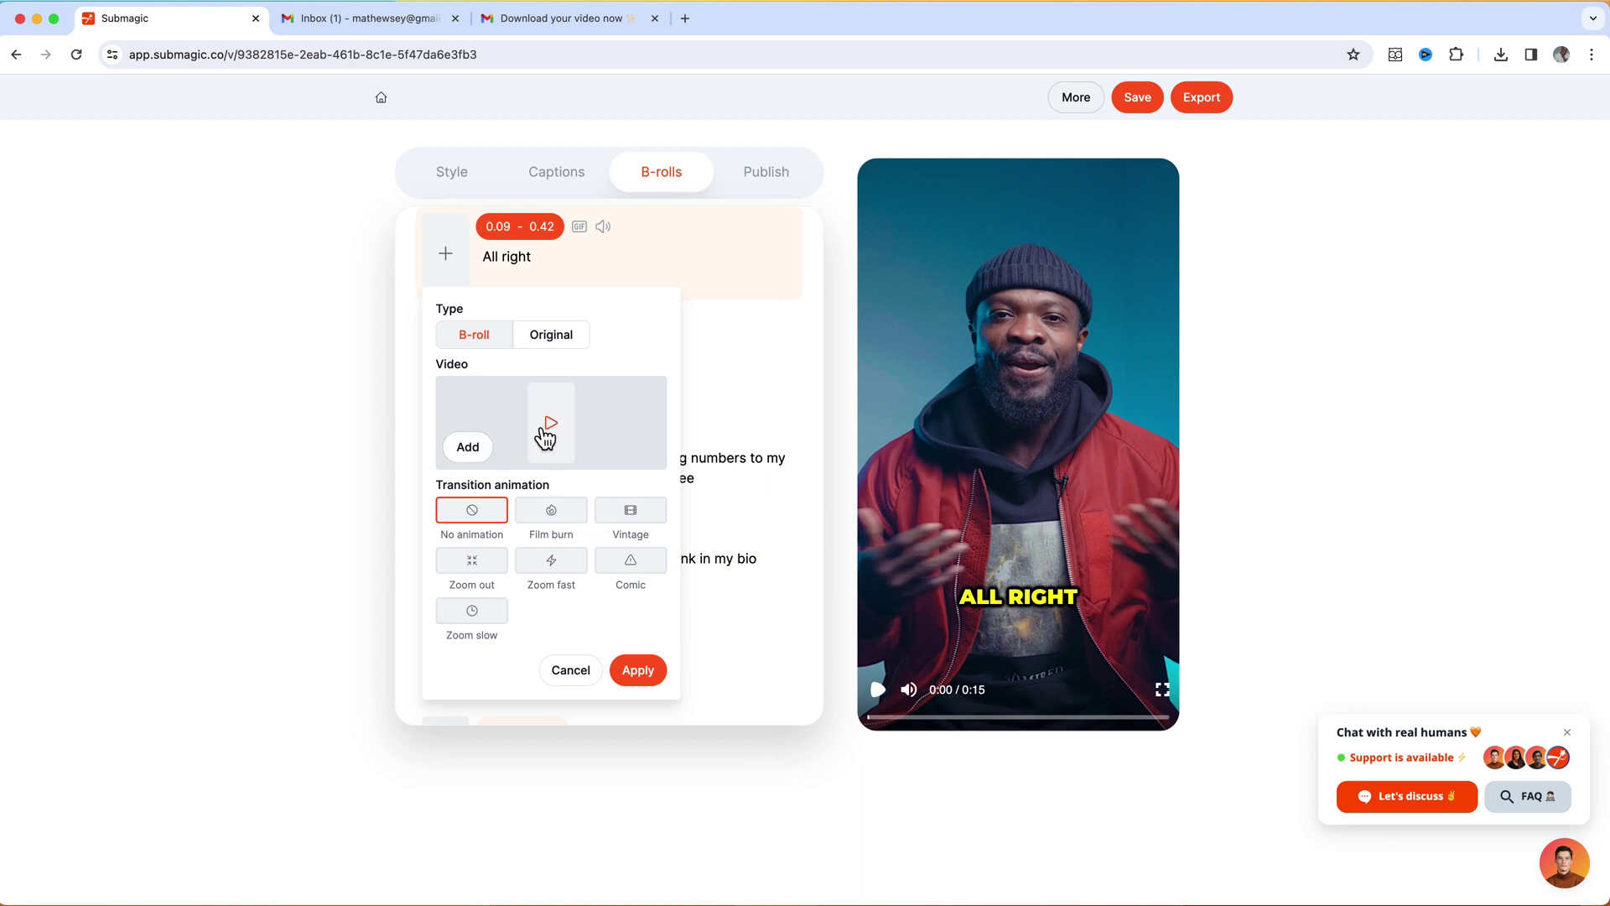
click(476, 452)
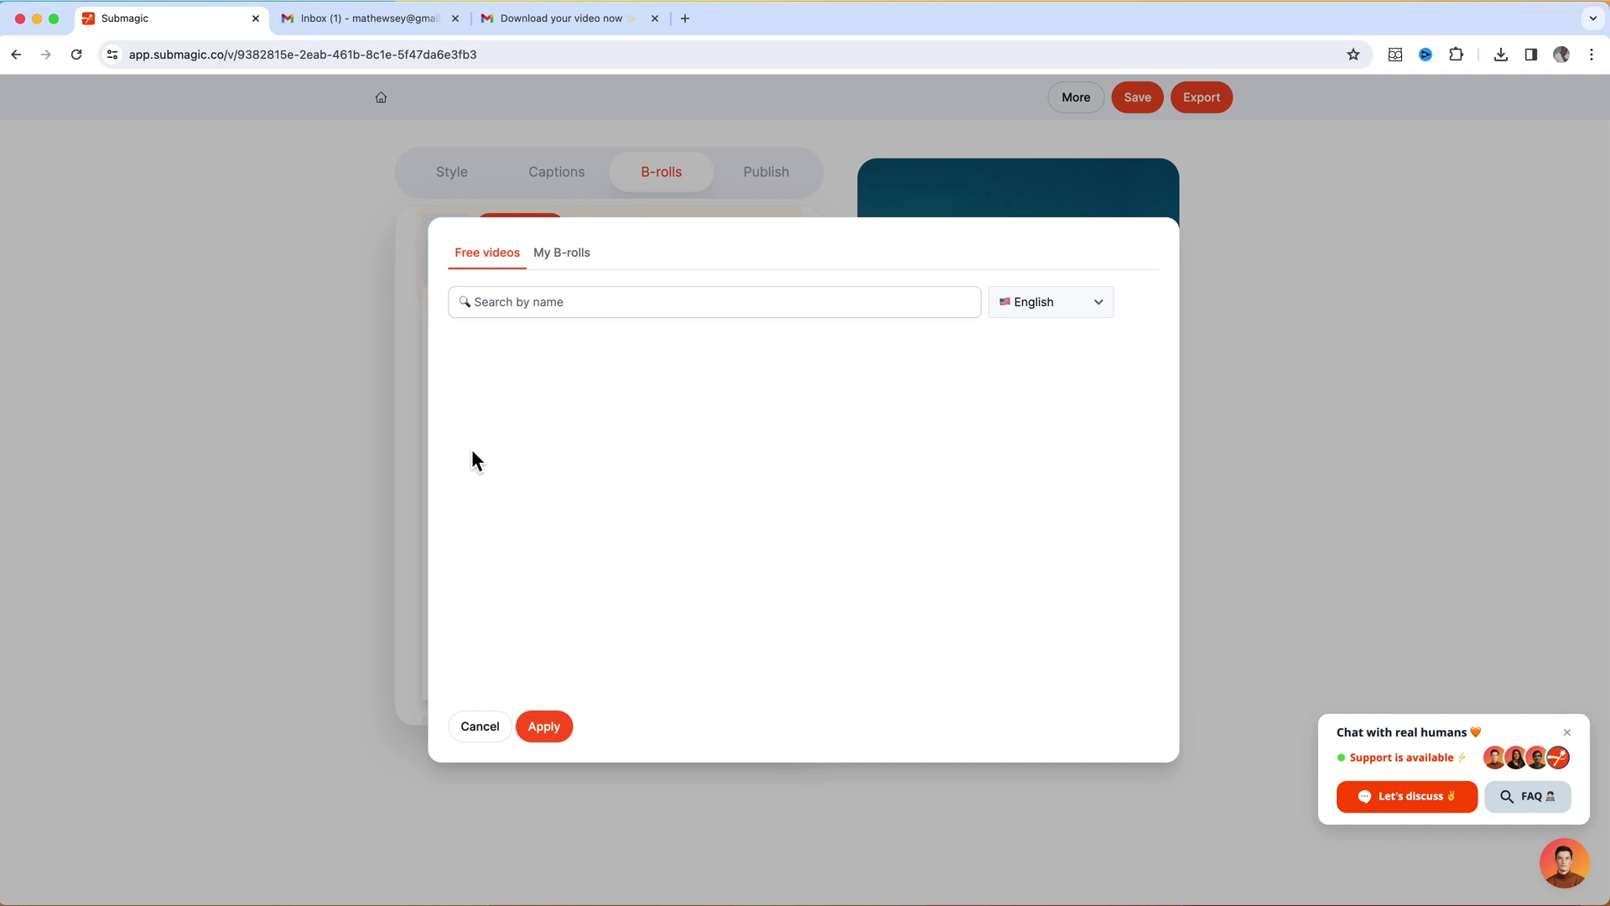
click(461, 284)
text(grou)
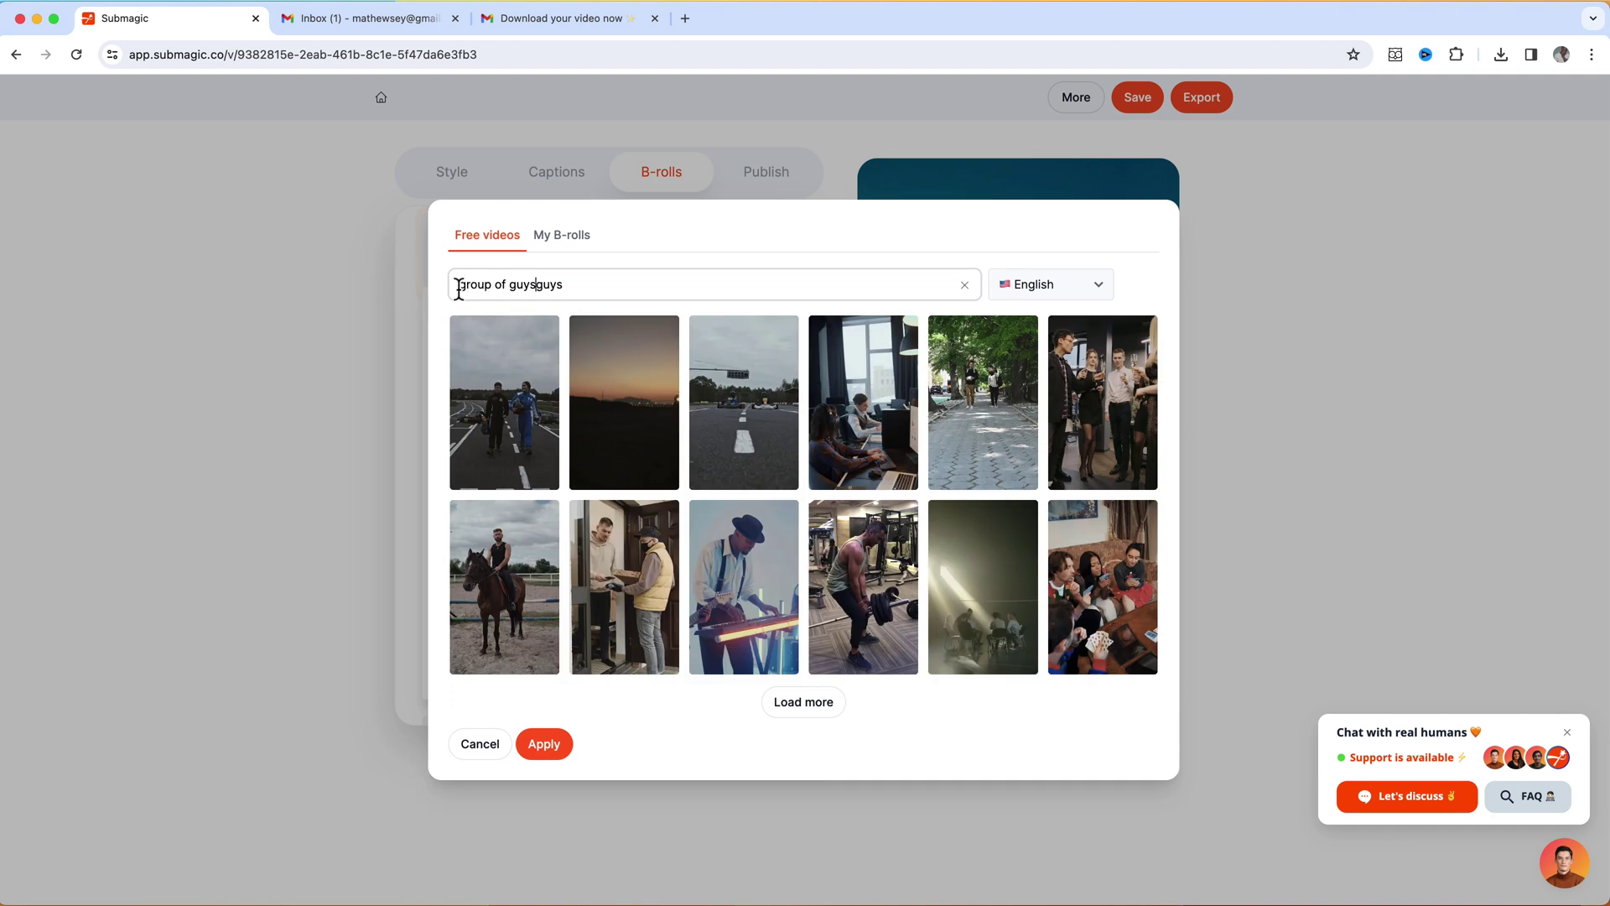
text(p of guys)
click(644, 529)
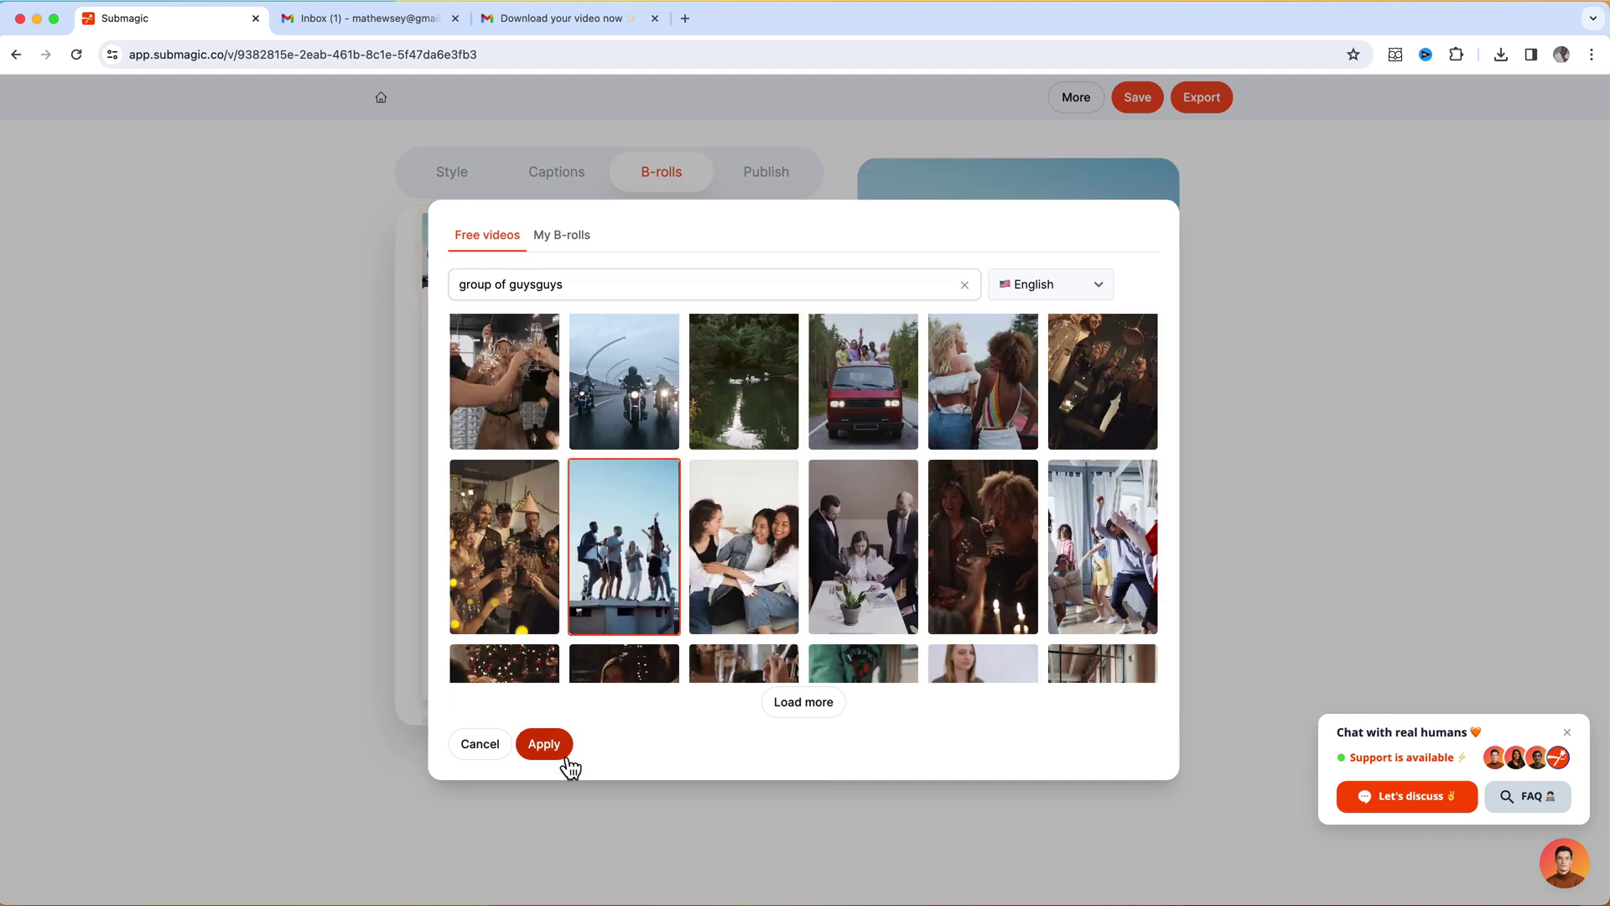
click(569, 759)
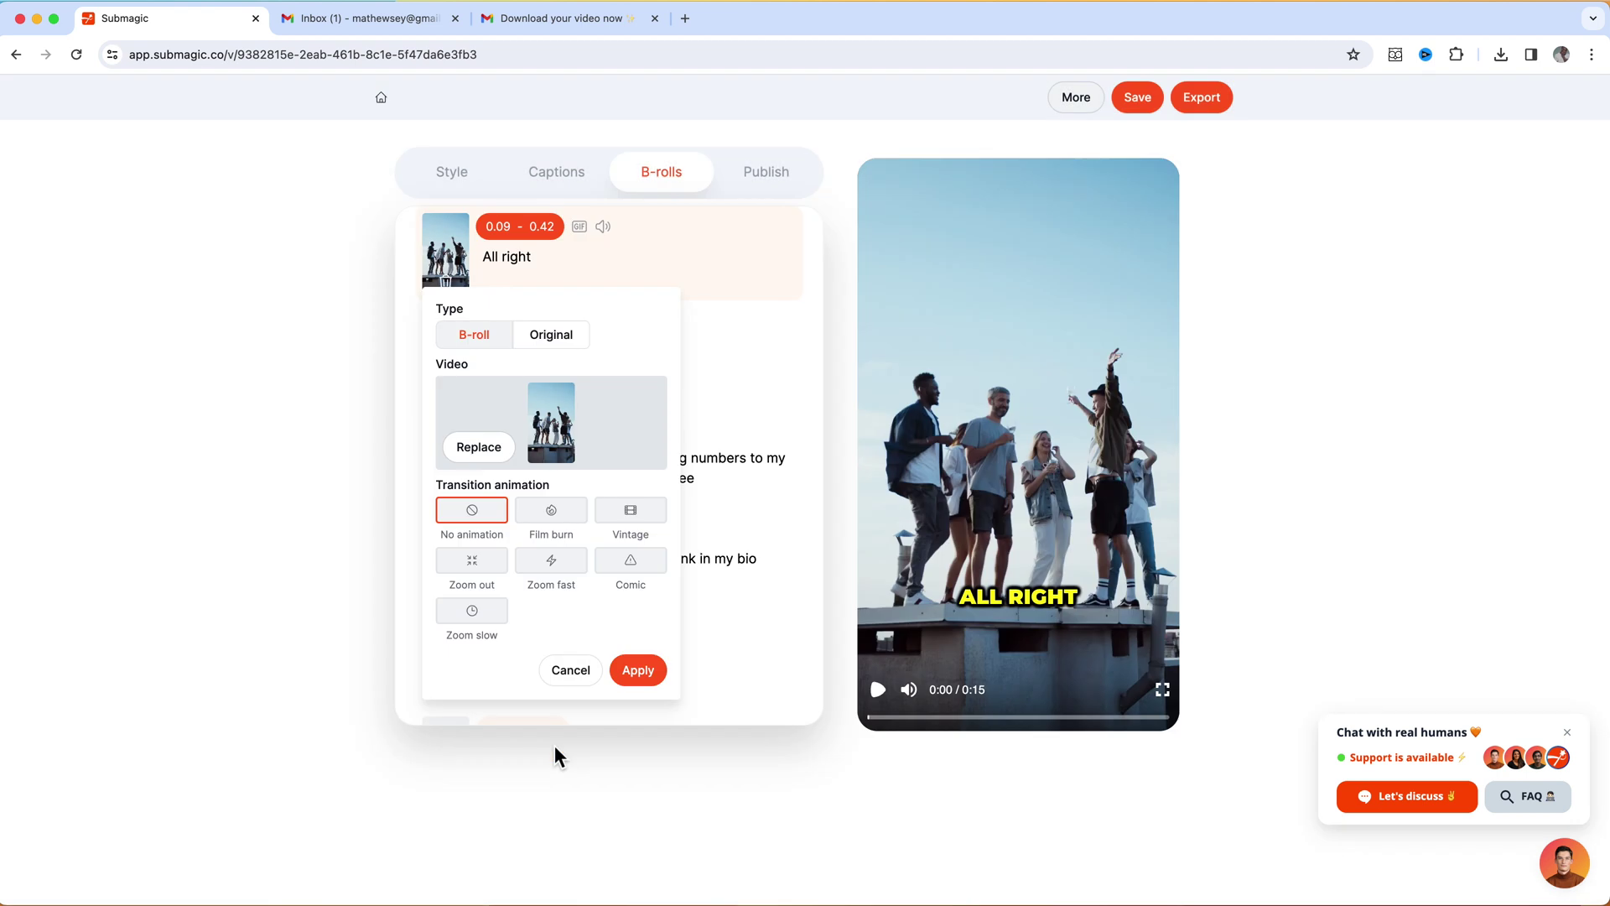
click(891, 701)
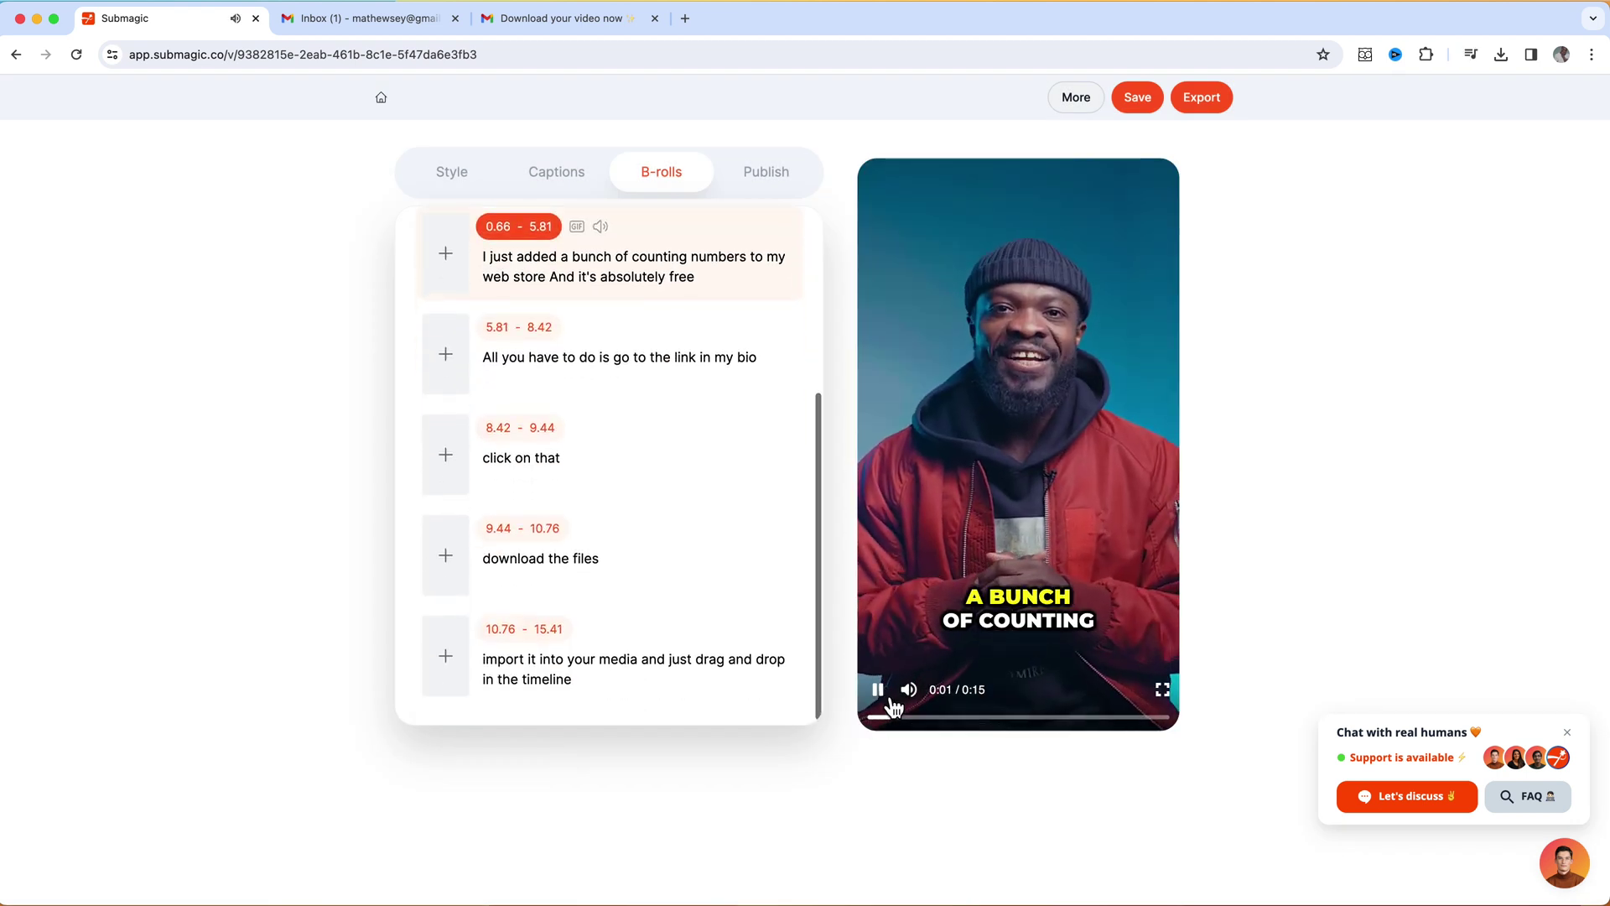
click(445, 250)
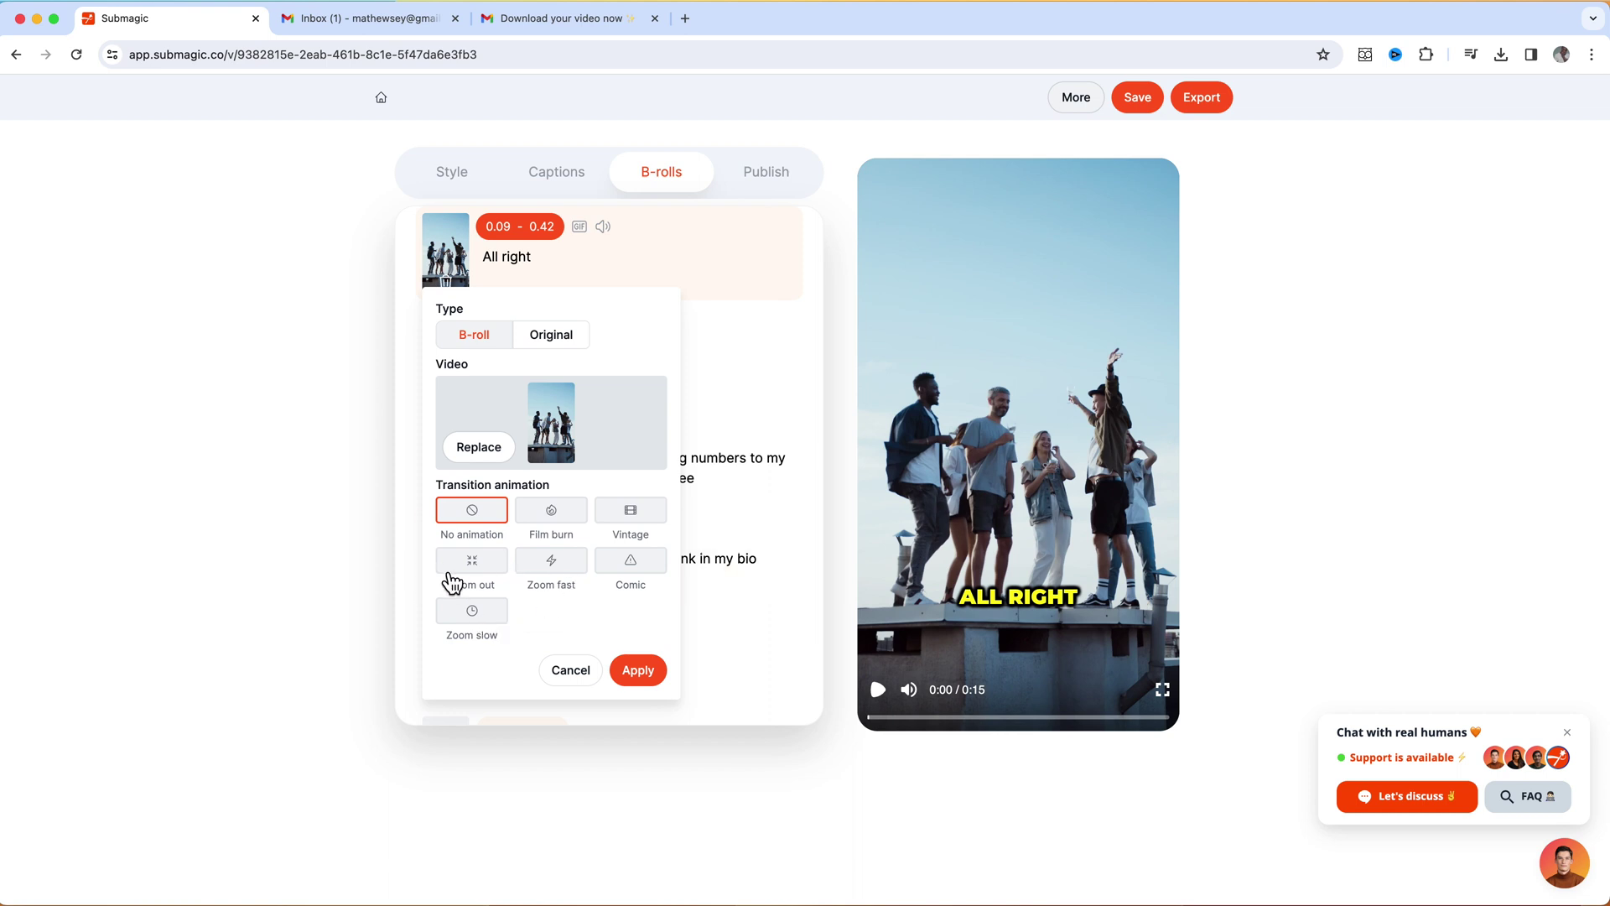
Apply a Zoom out transition to the 'All right' B-roll and preview it.
click(484, 574)
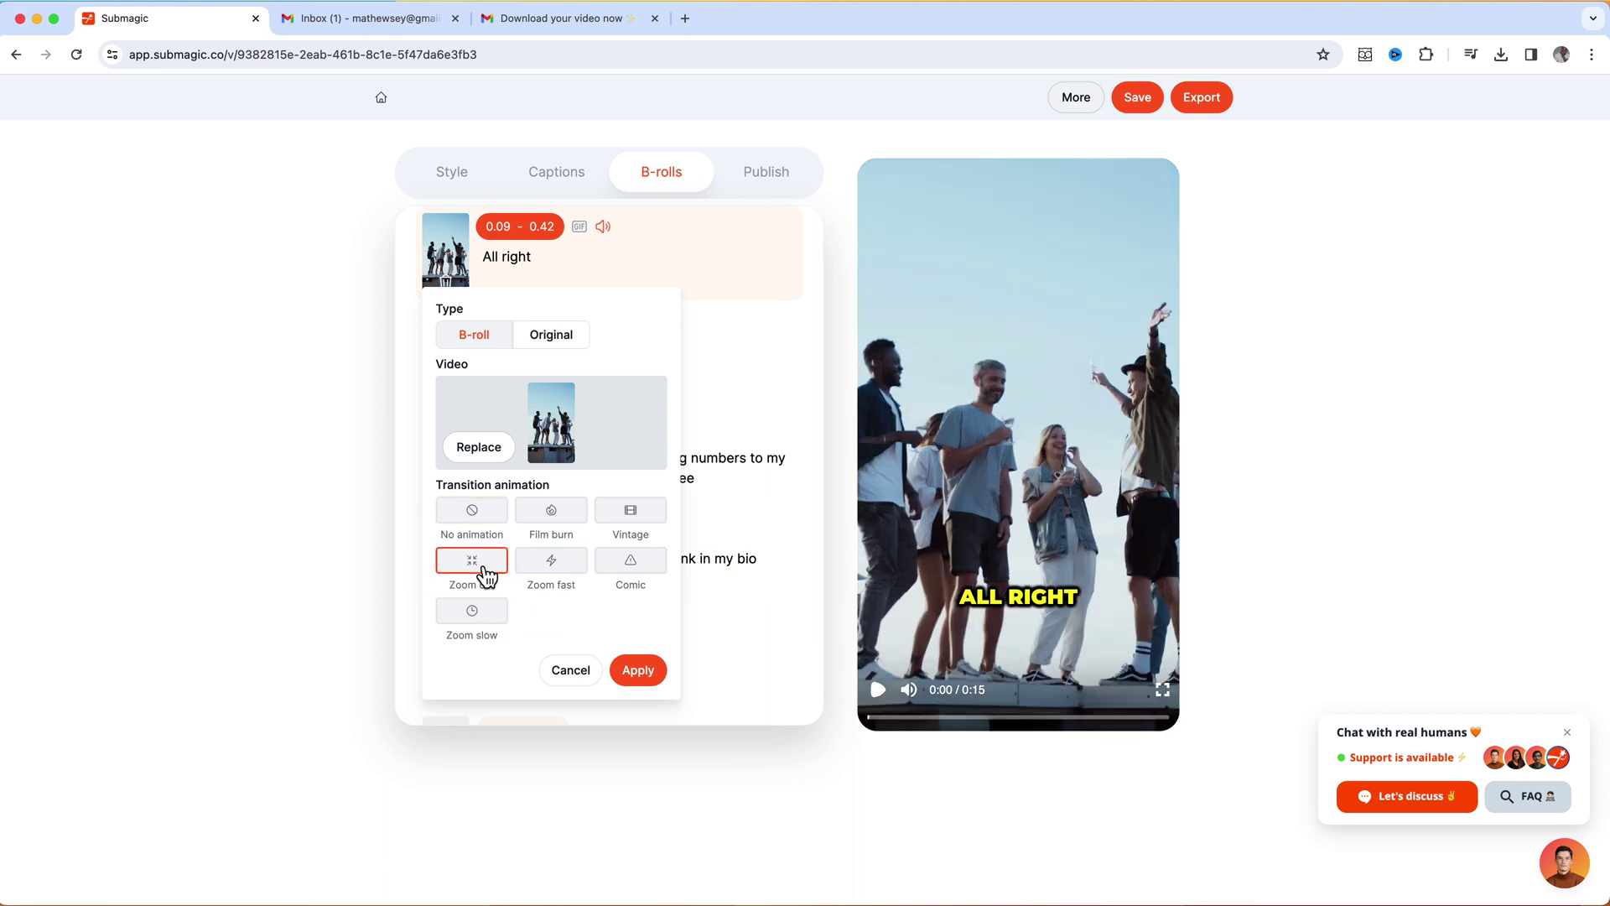
click(644, 669)
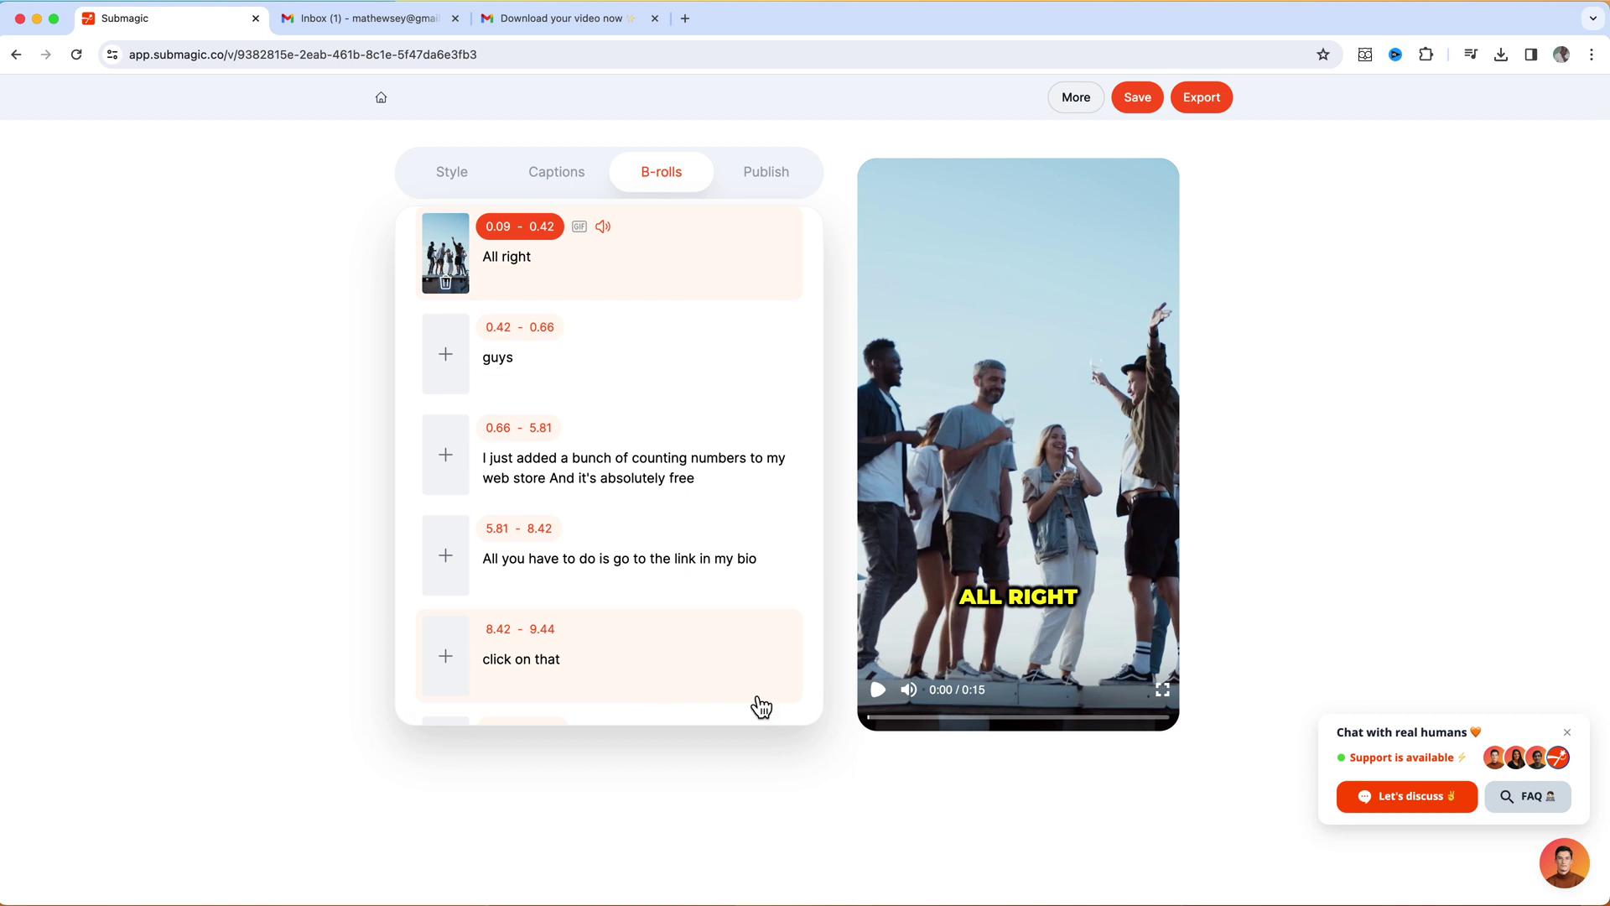
click(878, 689)
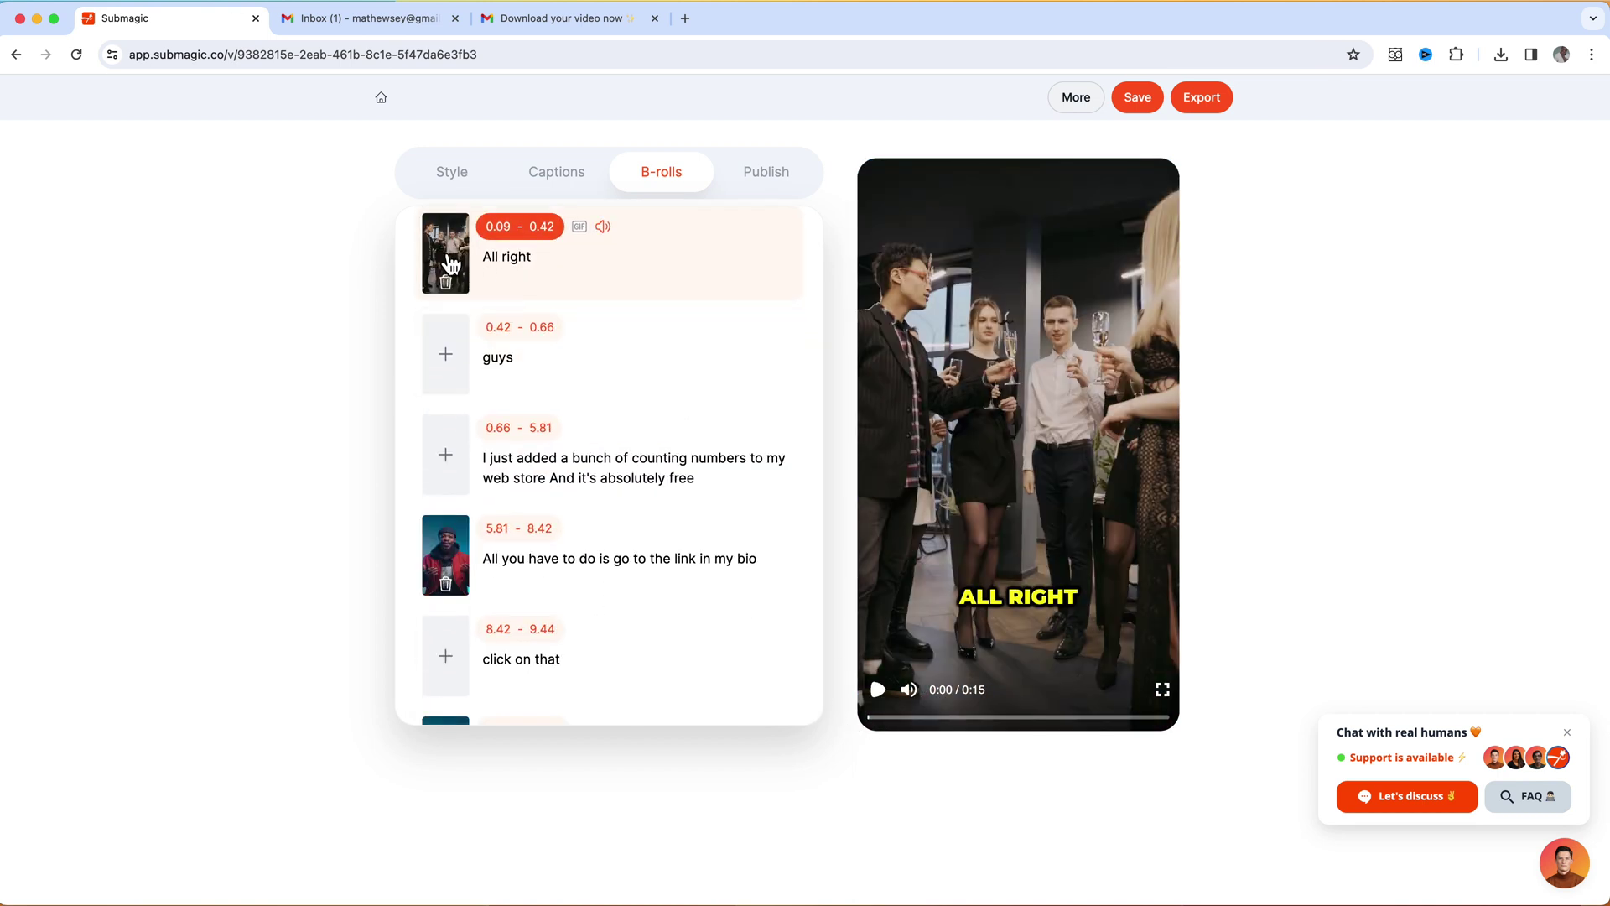
Browse My B-rolls in the replacement library, then cancel, leaving the clip unchanged.
click(451, 265)
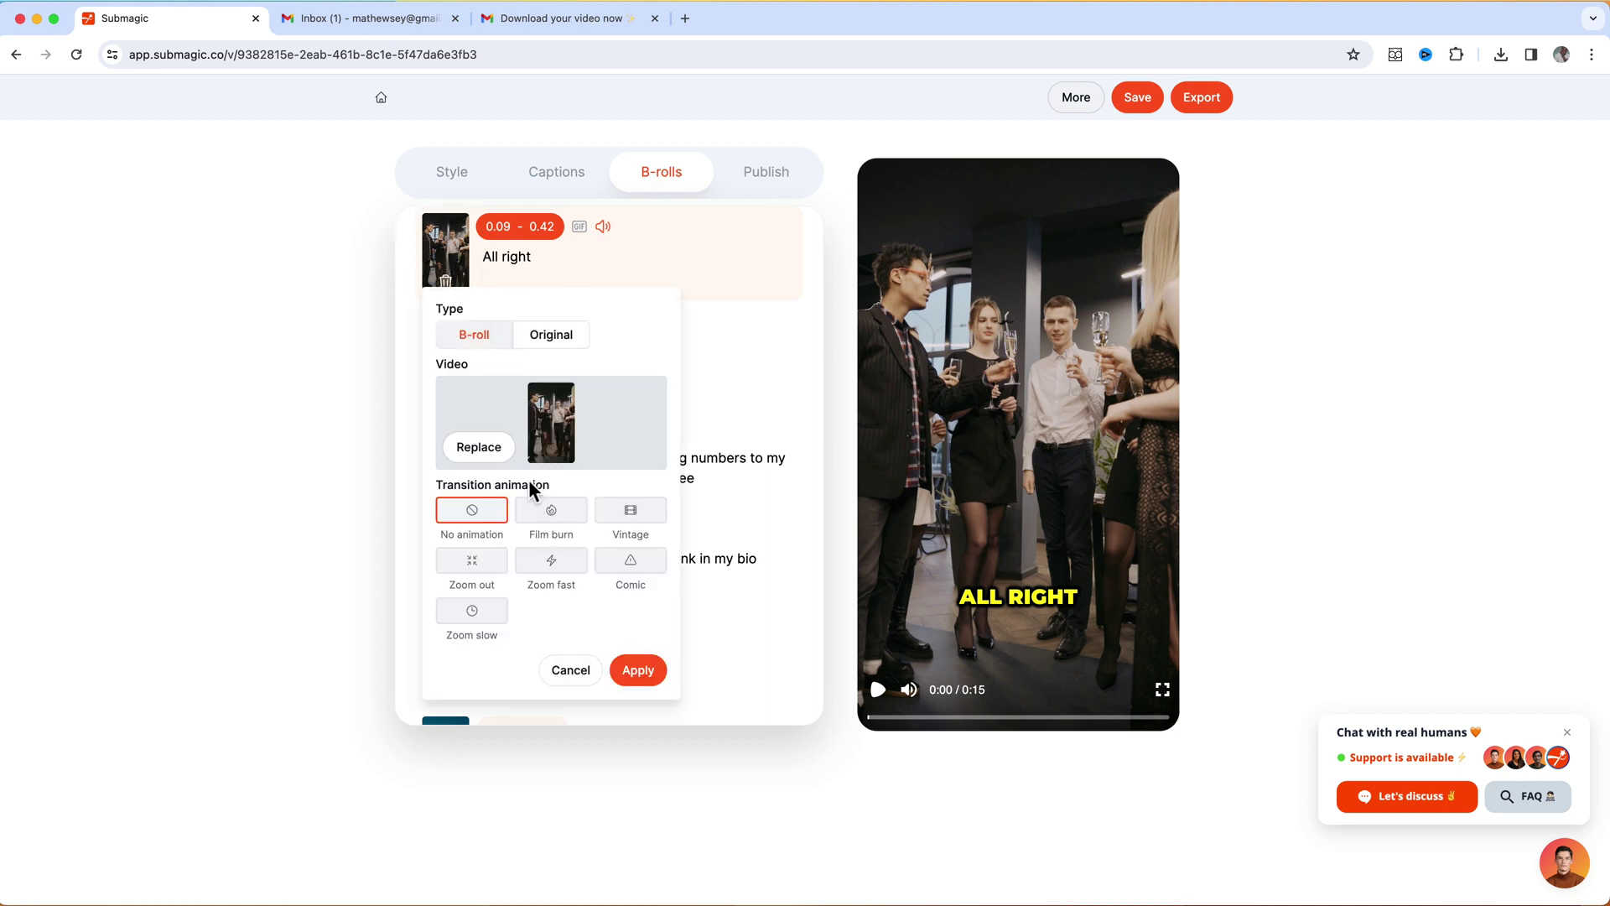
click(514, 401)
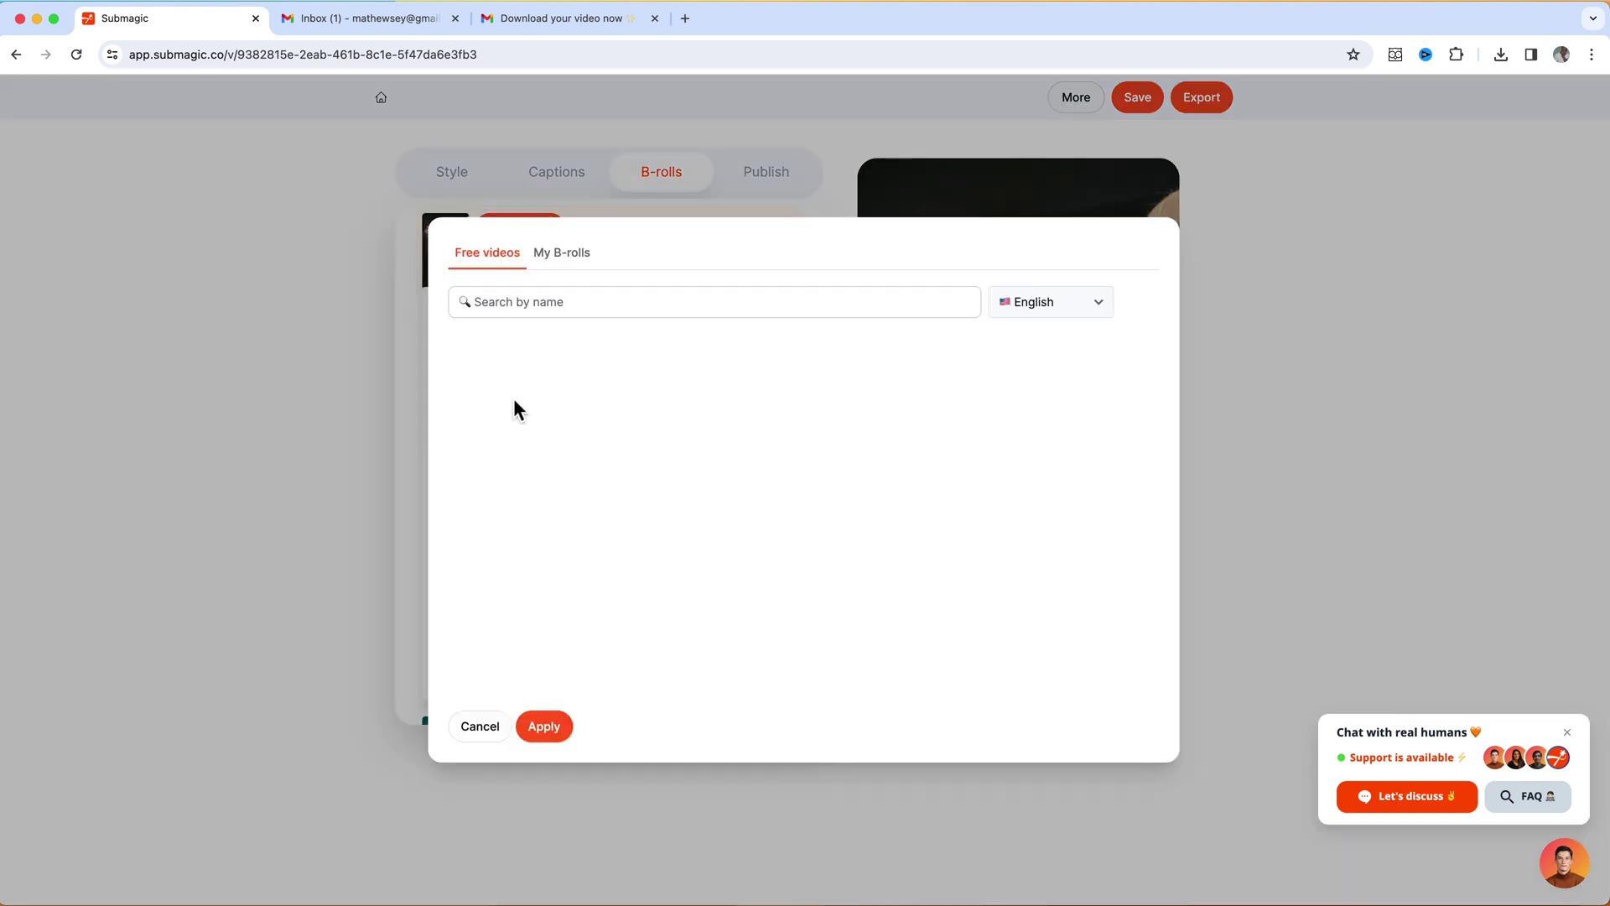
click(571, 267)
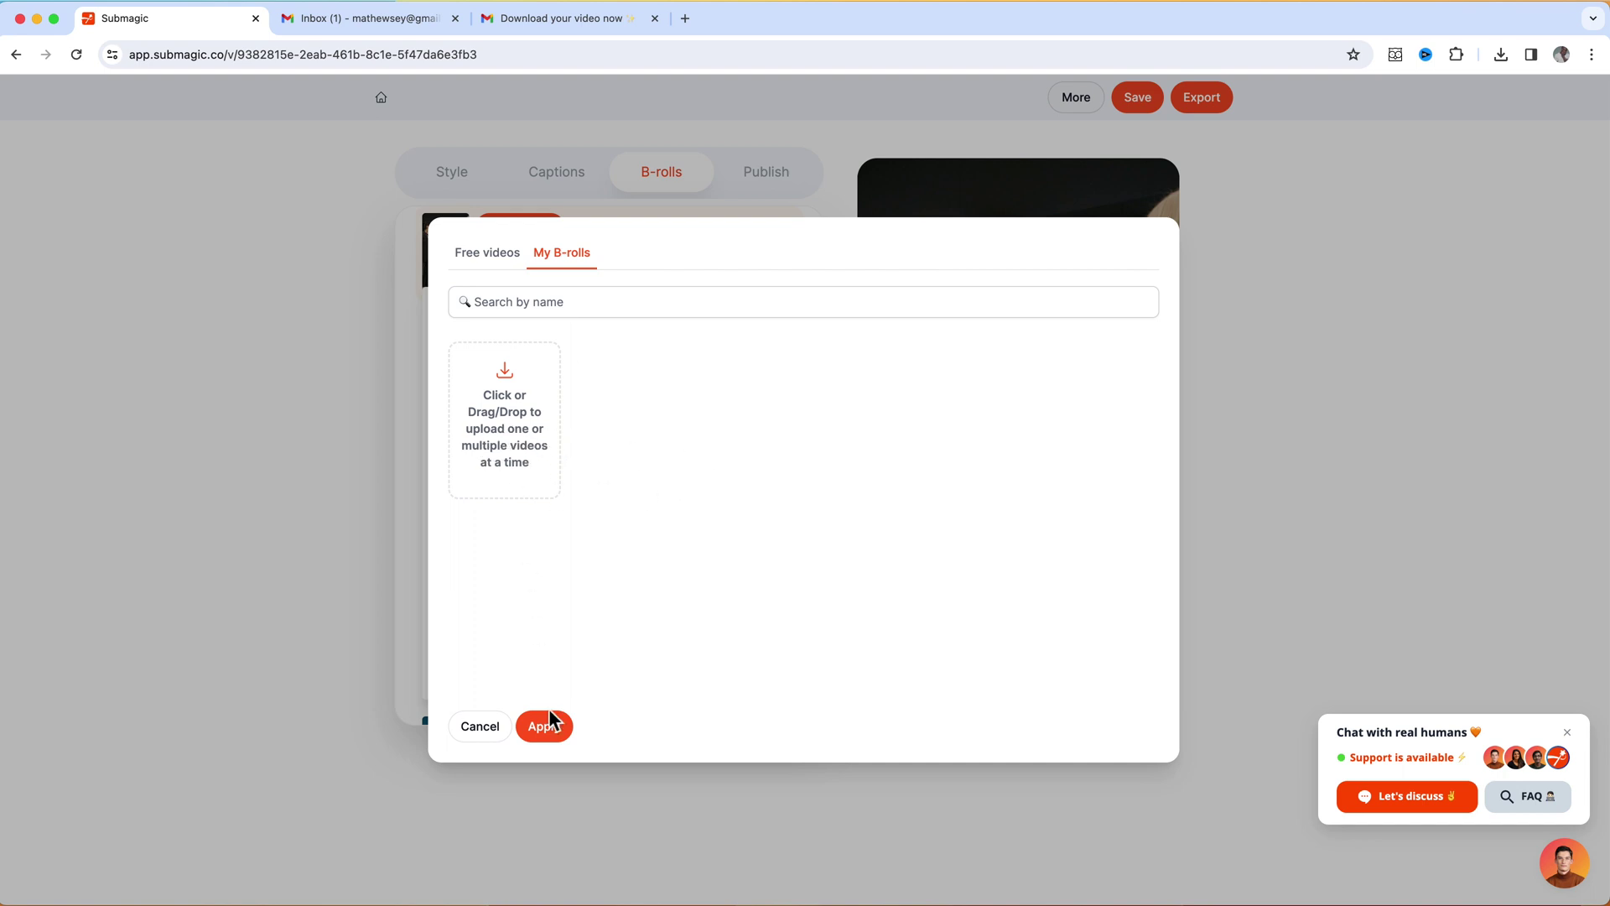
click(489, 728)
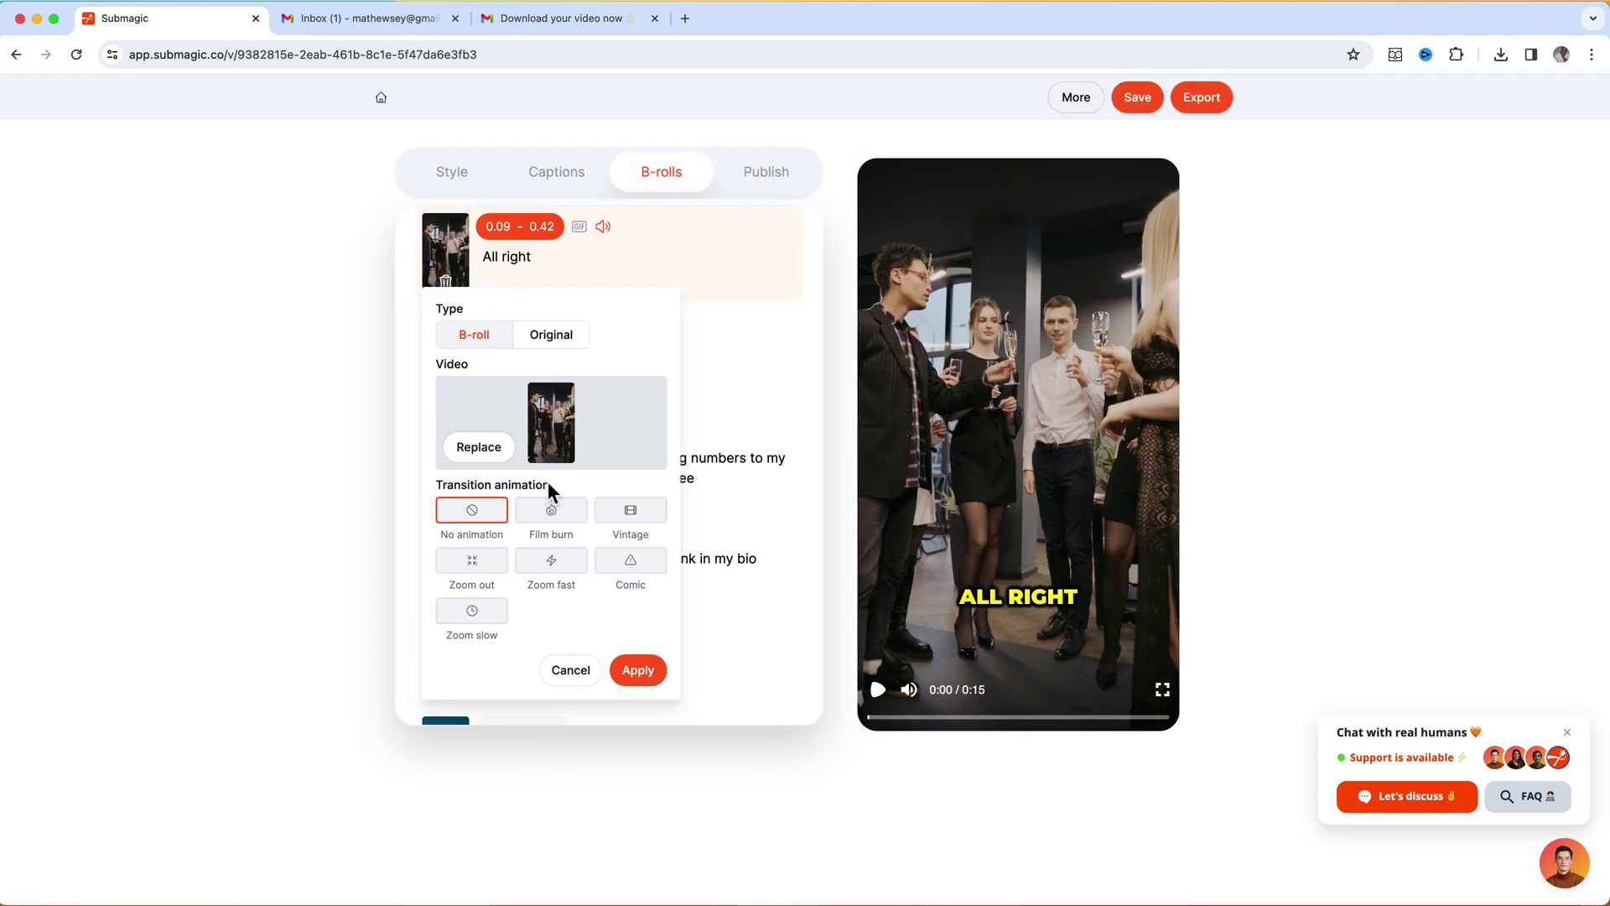
click(571, 669)
click(893, 718)
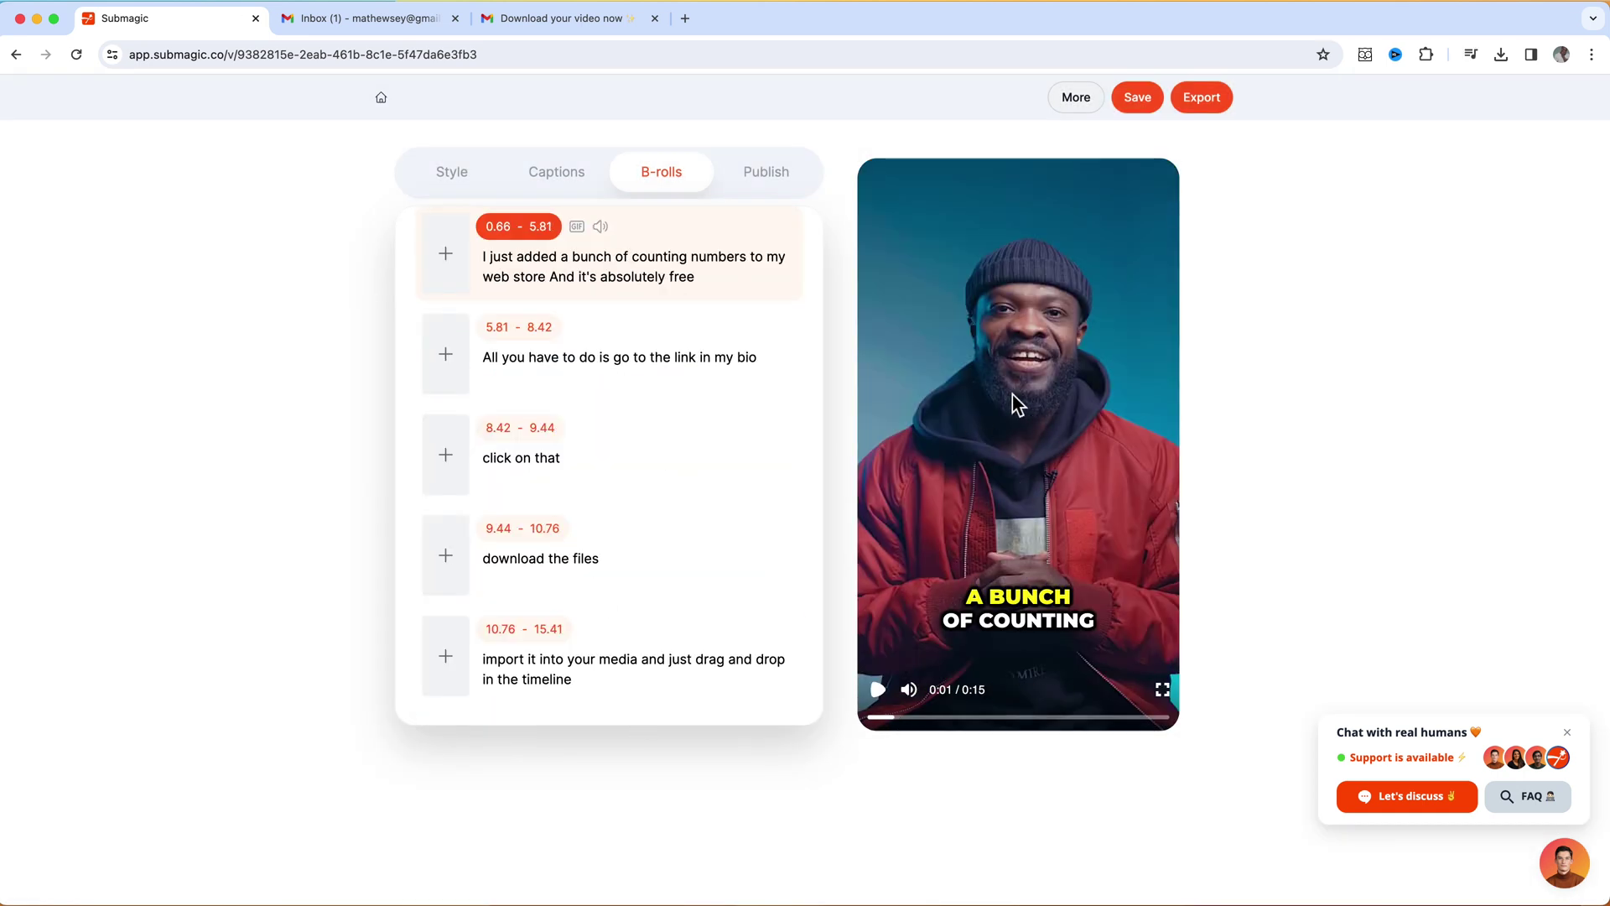
Switch the 5.81–8.42 link-in-bio line to the original footage.
scroll(499, 419, up, 3)
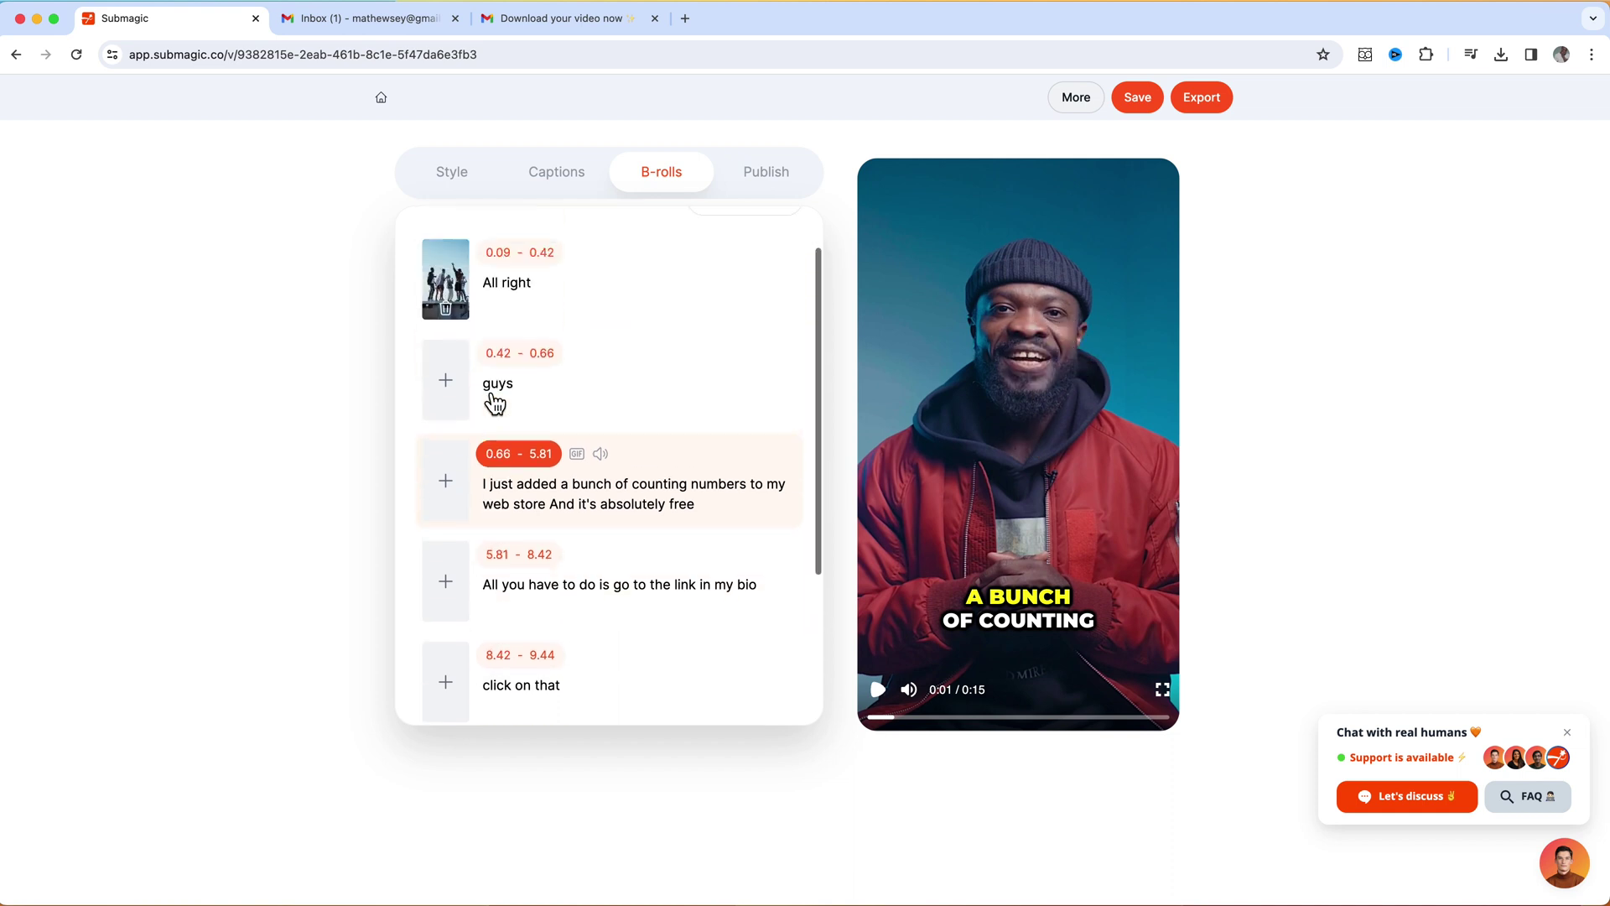
scroll(494, 403, down, 1)
click(456, 475)
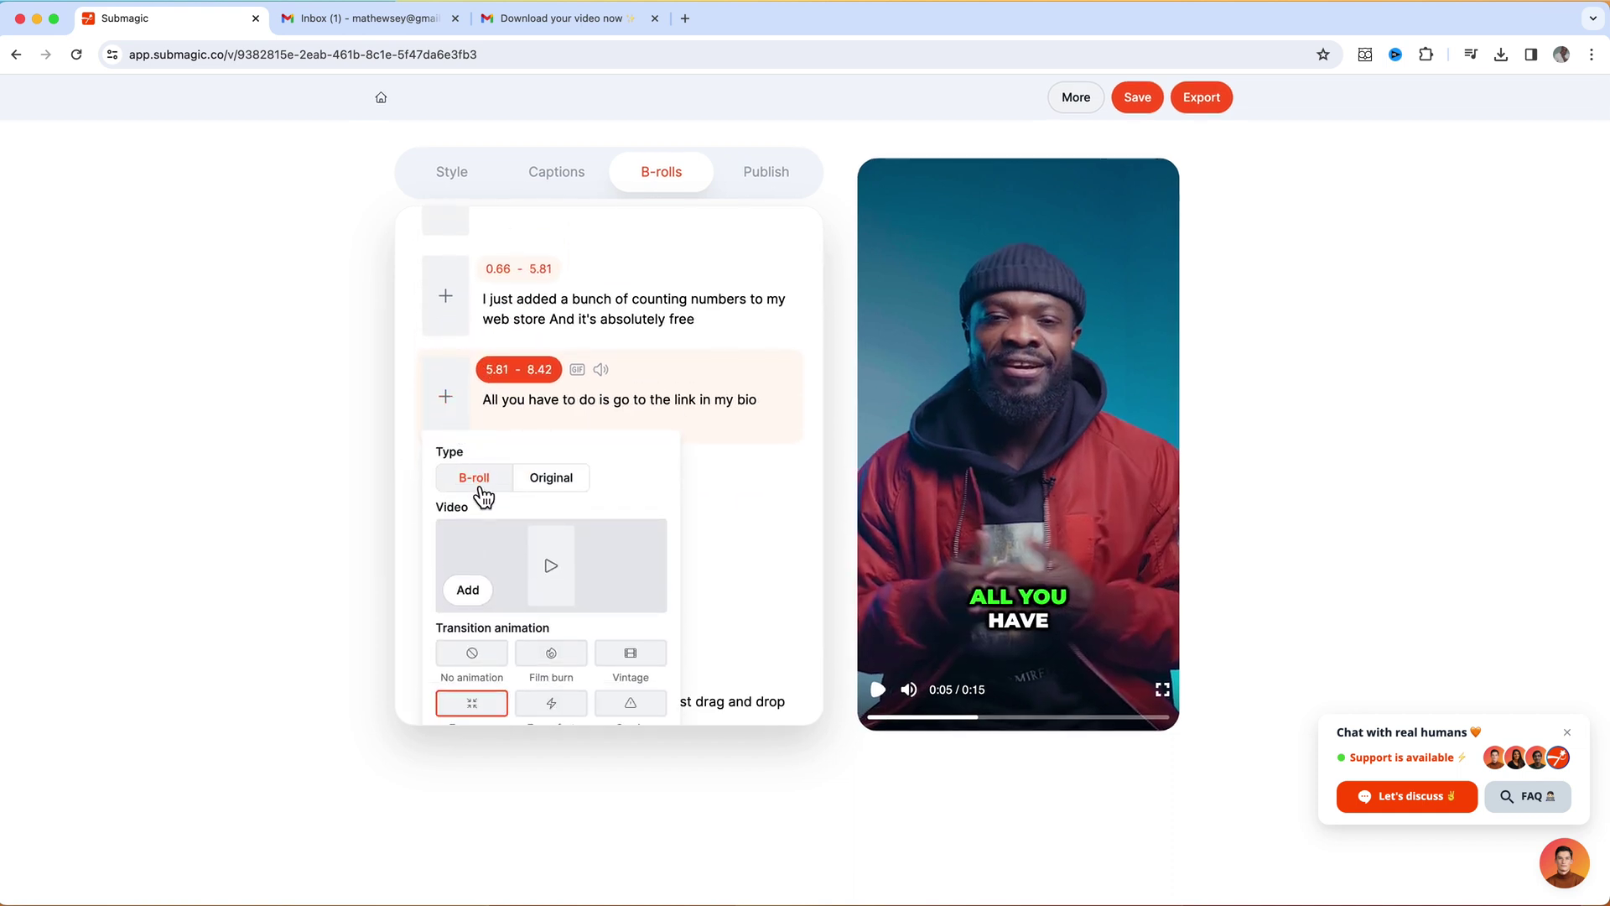
click(570, 480)
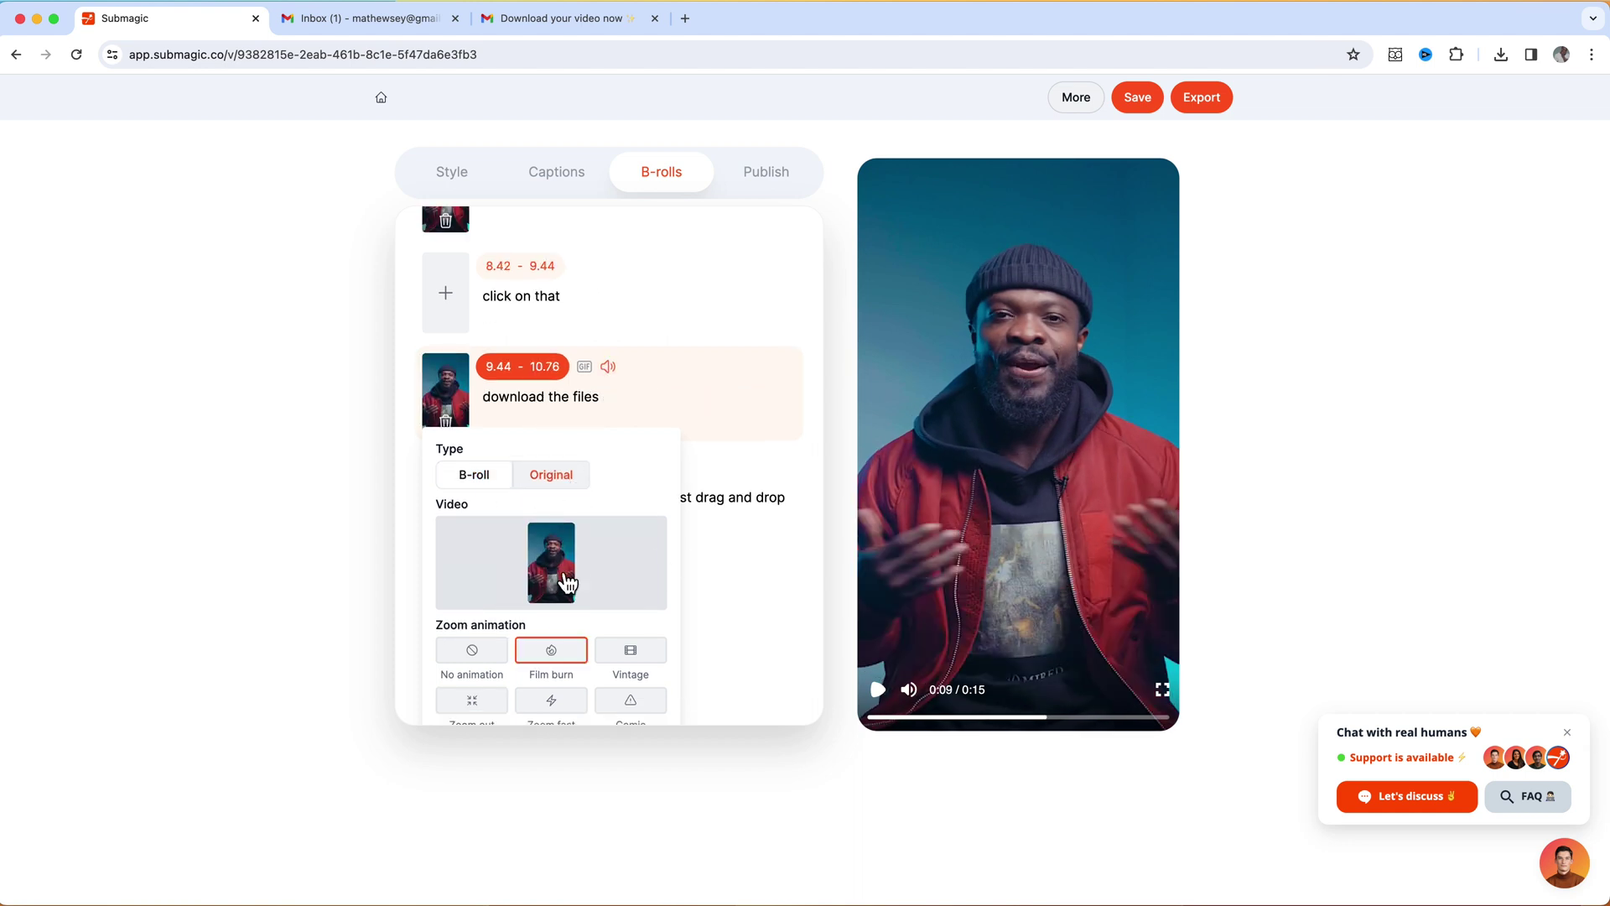
Give the 9.44–10.76 'download the files' line a Film burn effect and preview it.
scroll(579, 620, down, 1)
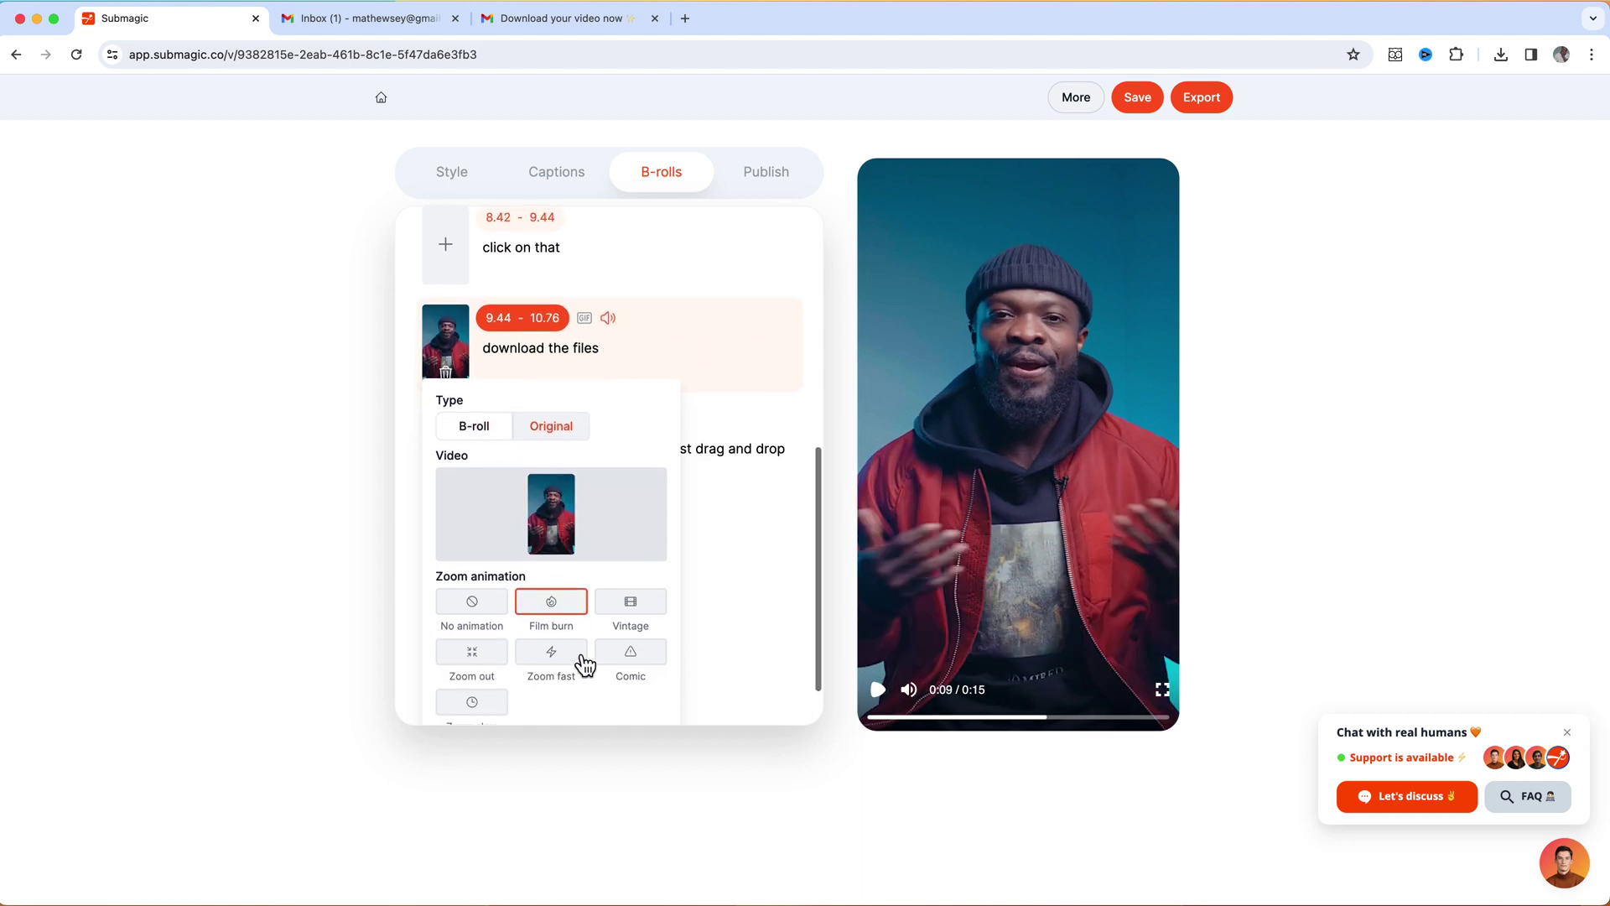
click(472, 652)
click(562, 619)
click(640, 618)
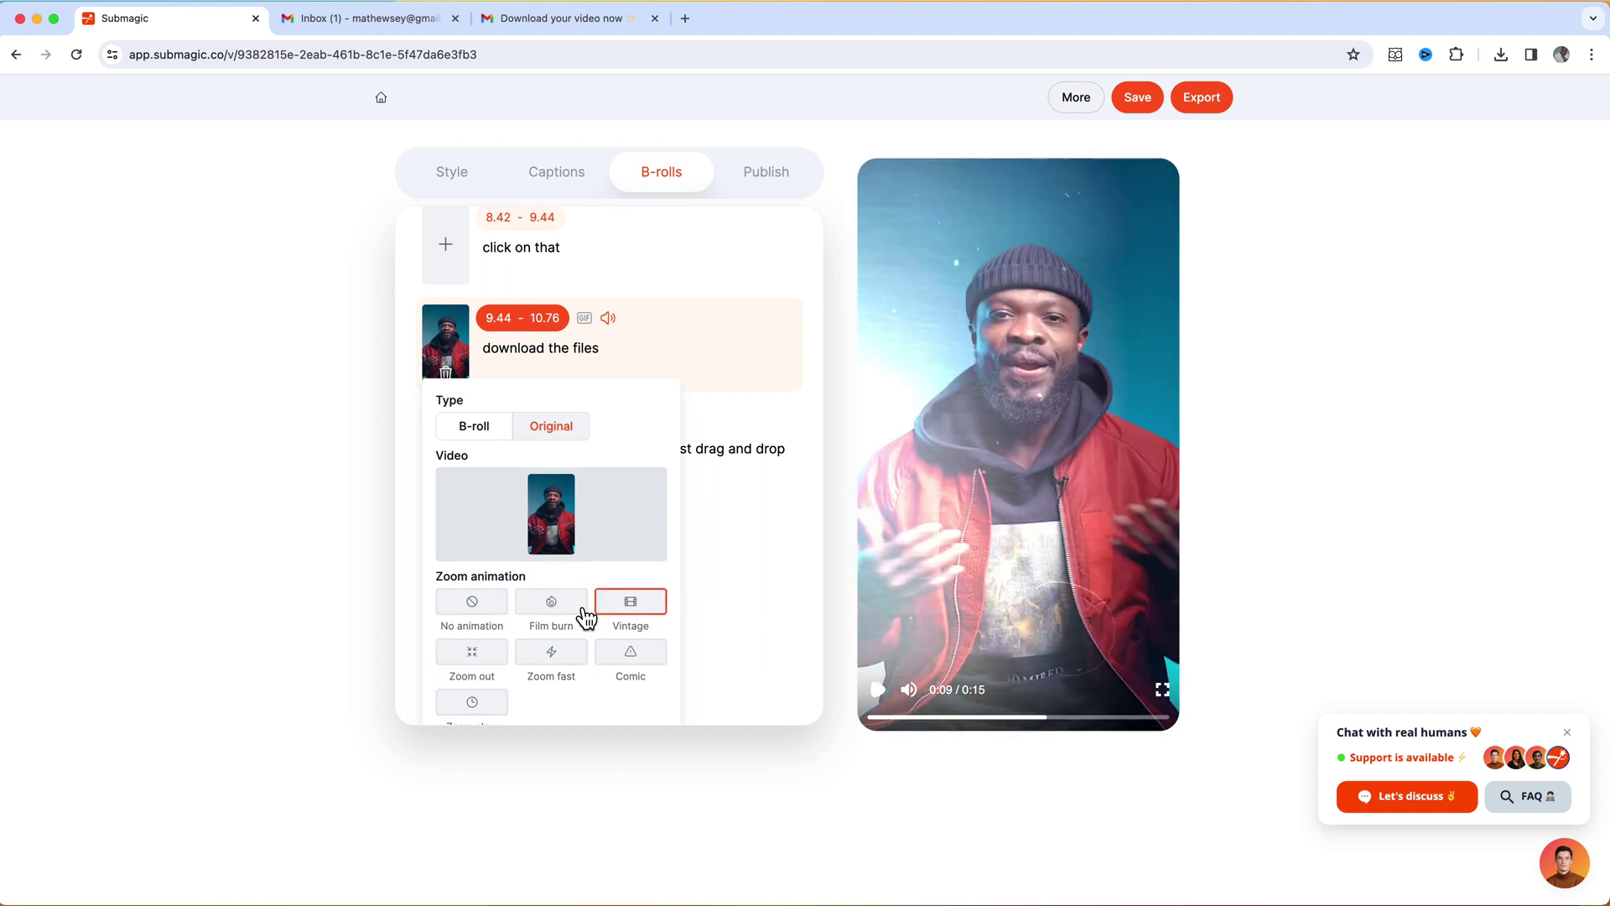
click(570, 608)
scroll(573, 615, down, 1)
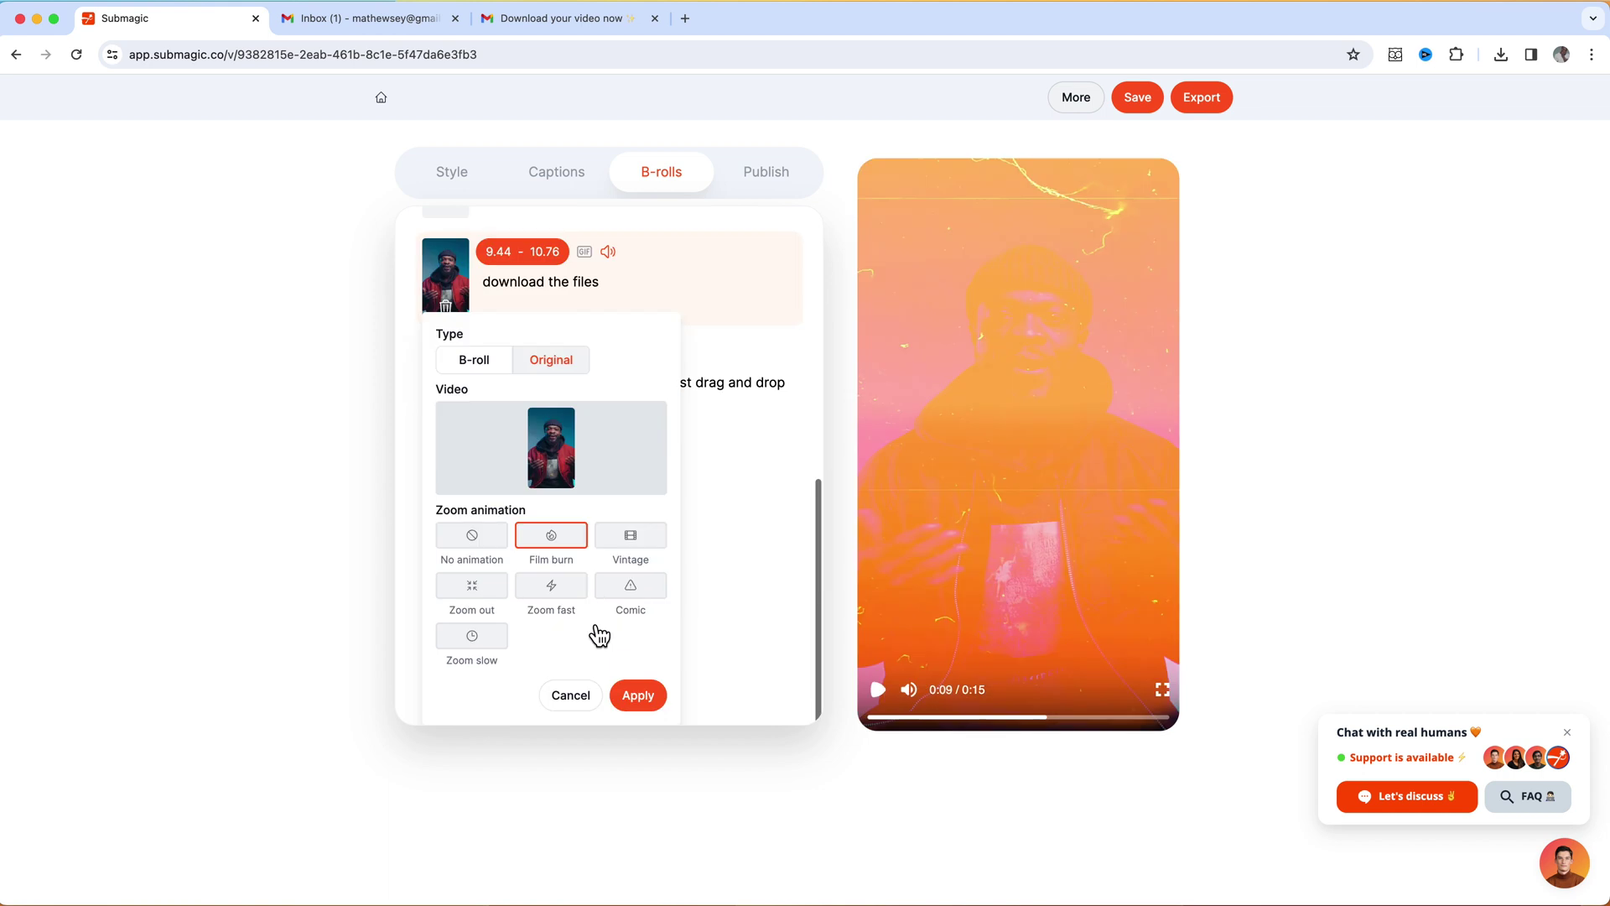
click(639, 697)
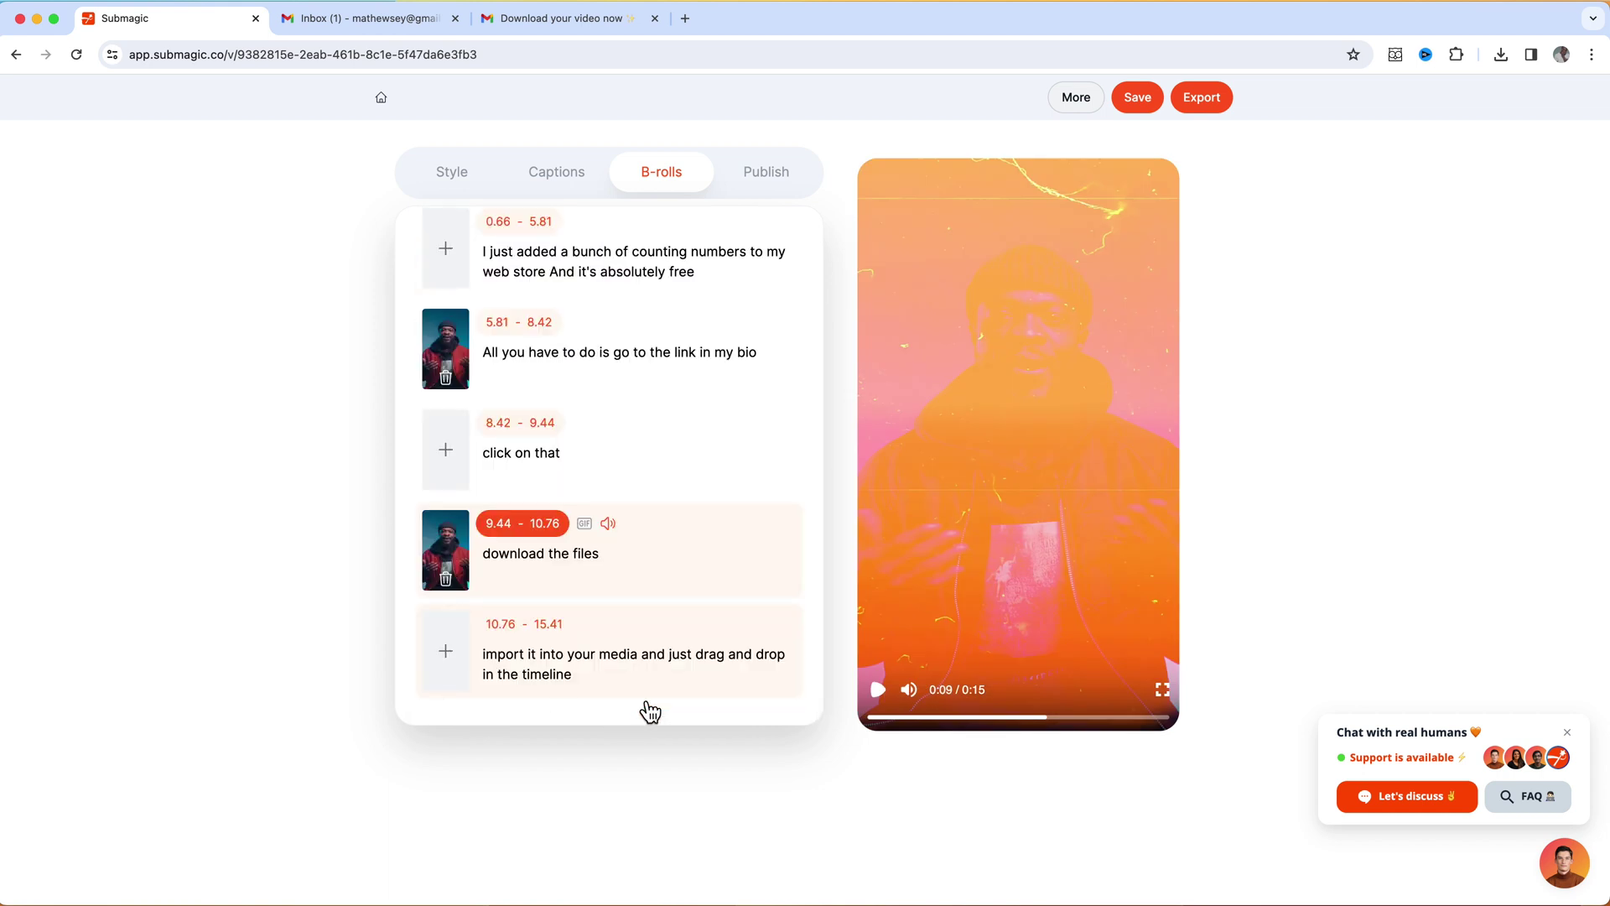
click(1035, 718)
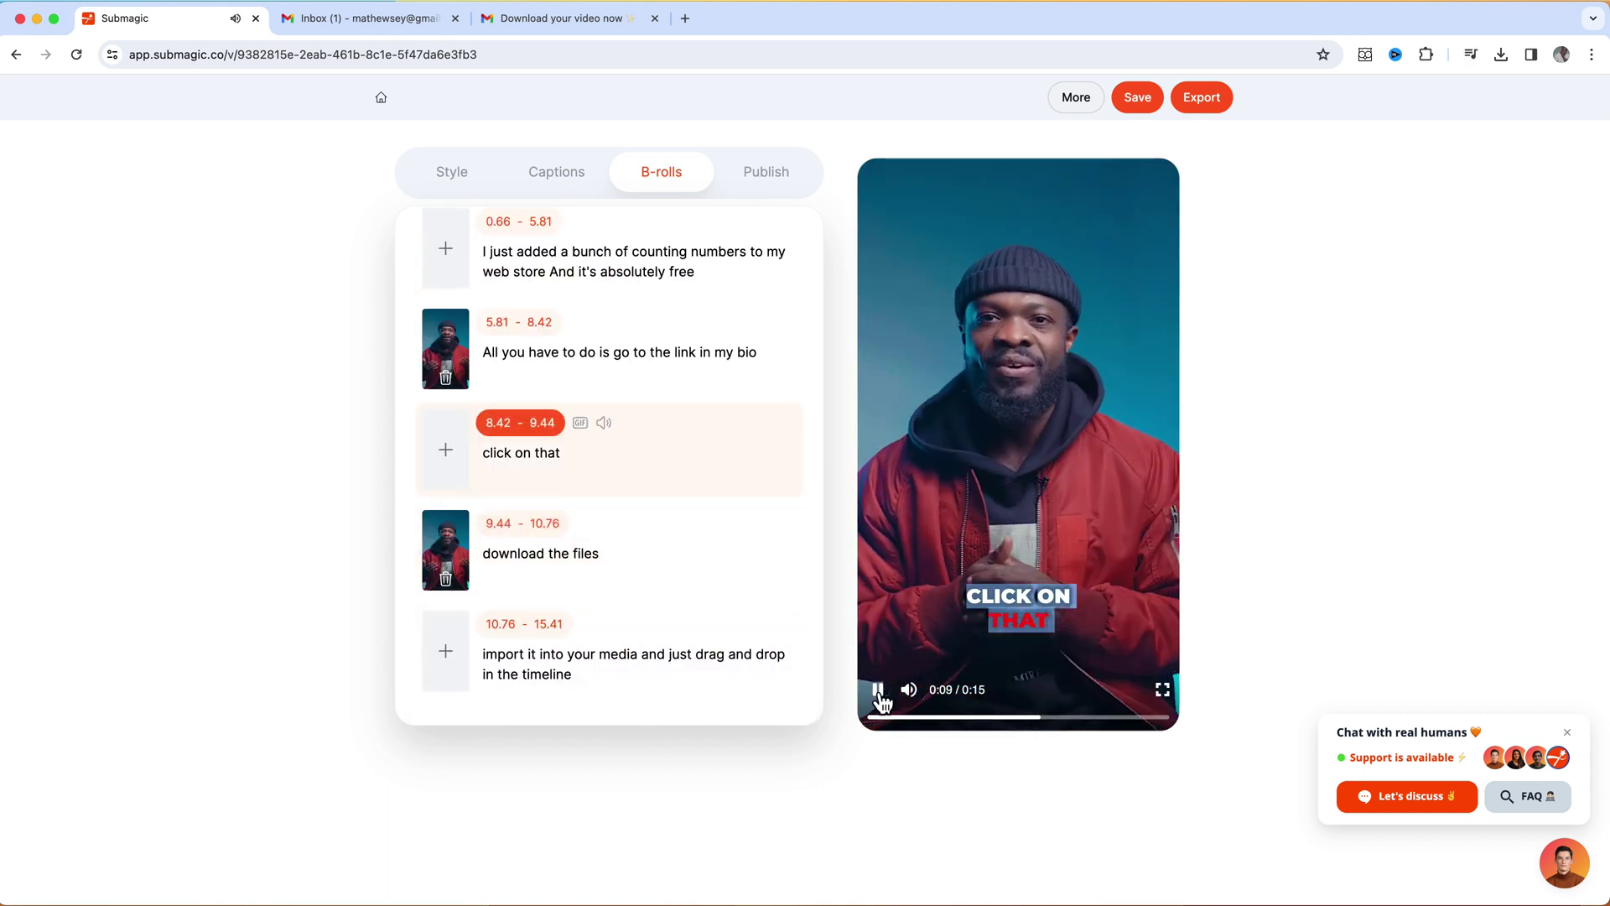
key(space)
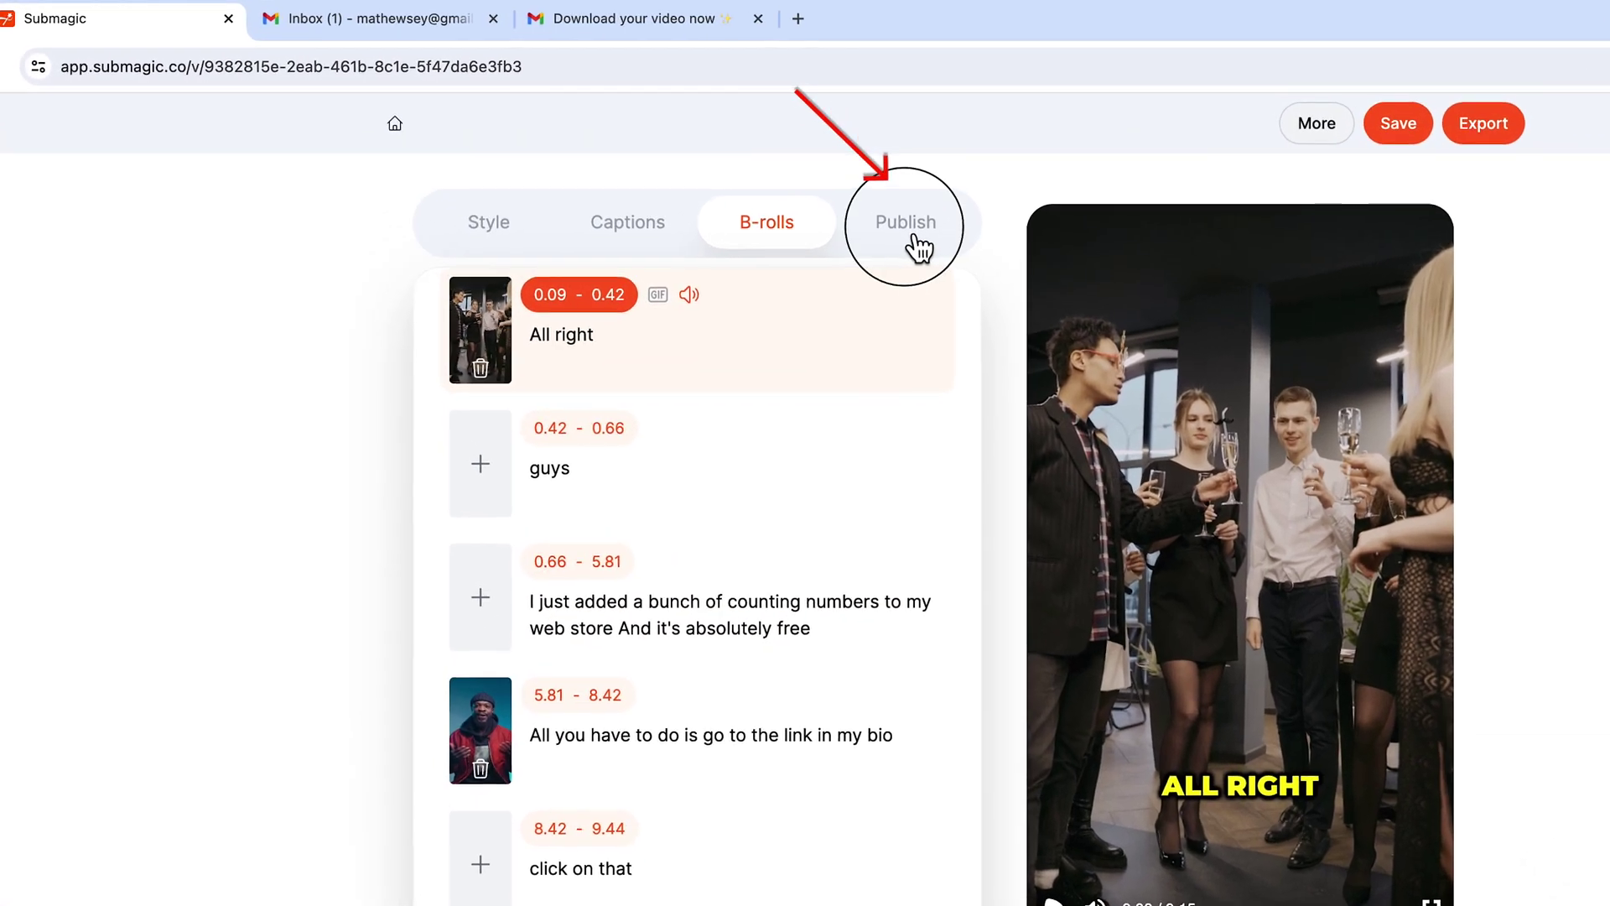
click(769, 177)
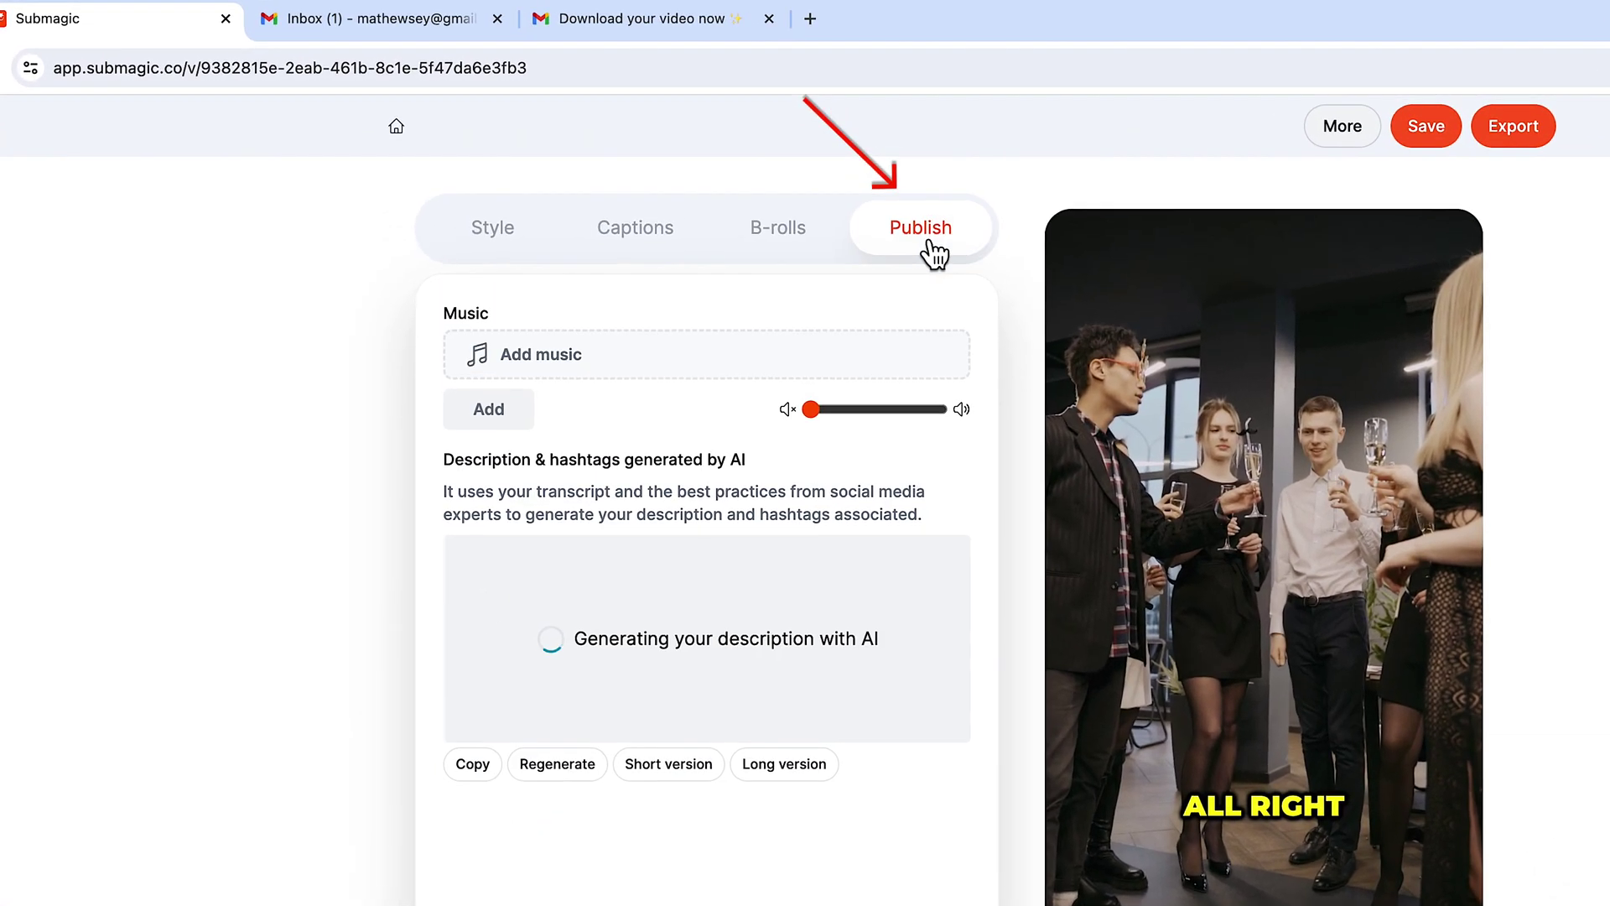
Open the music library and bring Finder's Downloads folder up beside it.
click(541, 356)
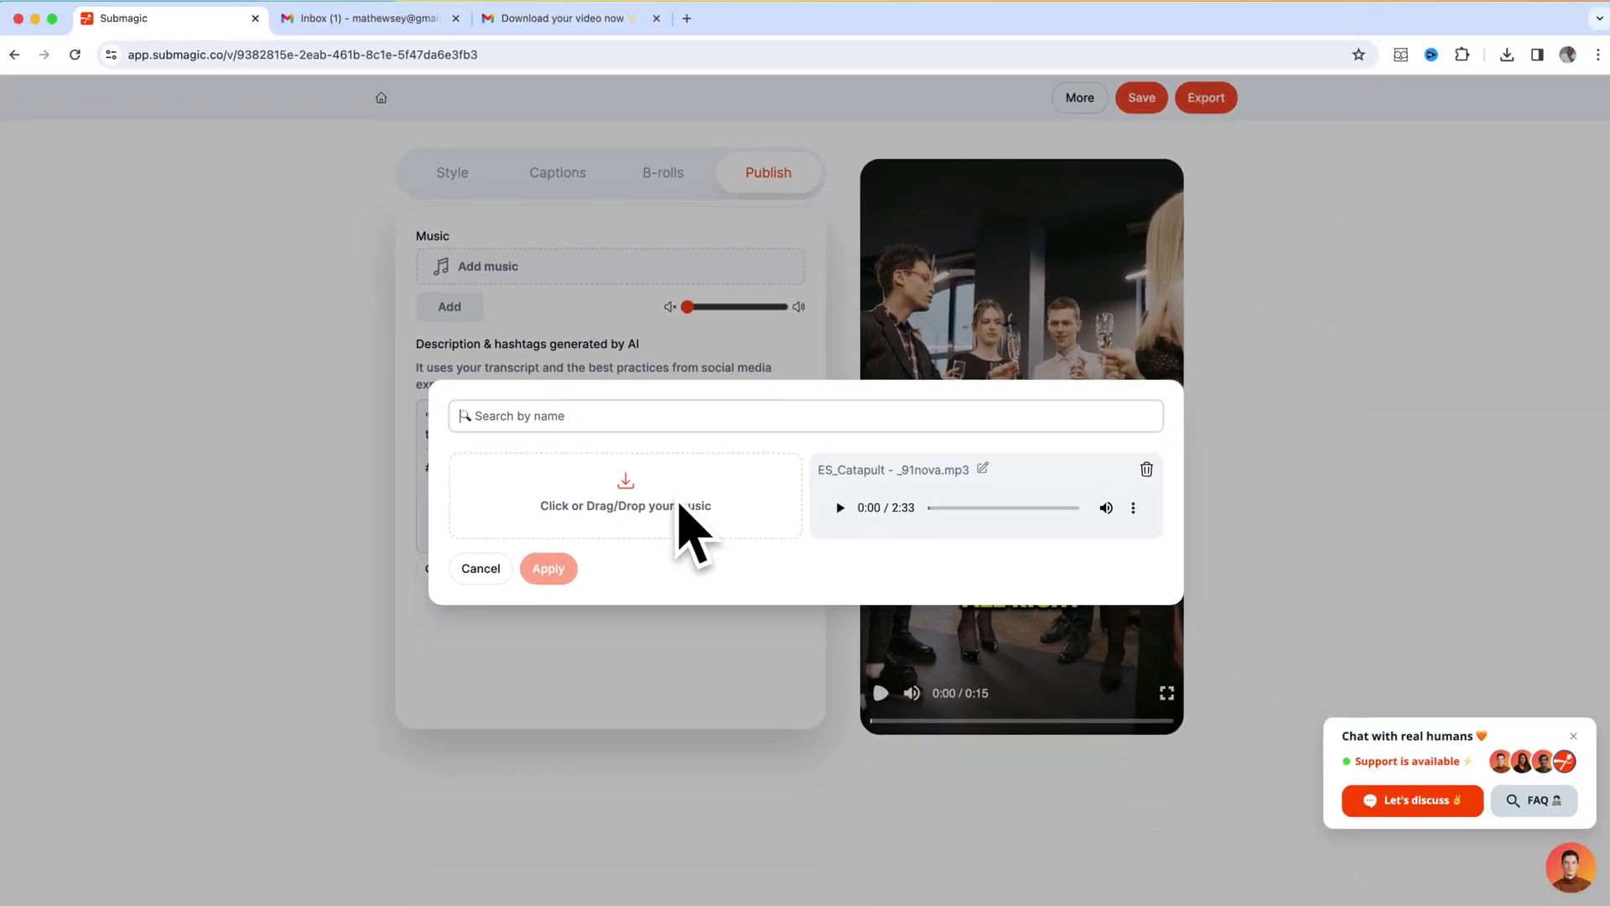
key(super+Tab)
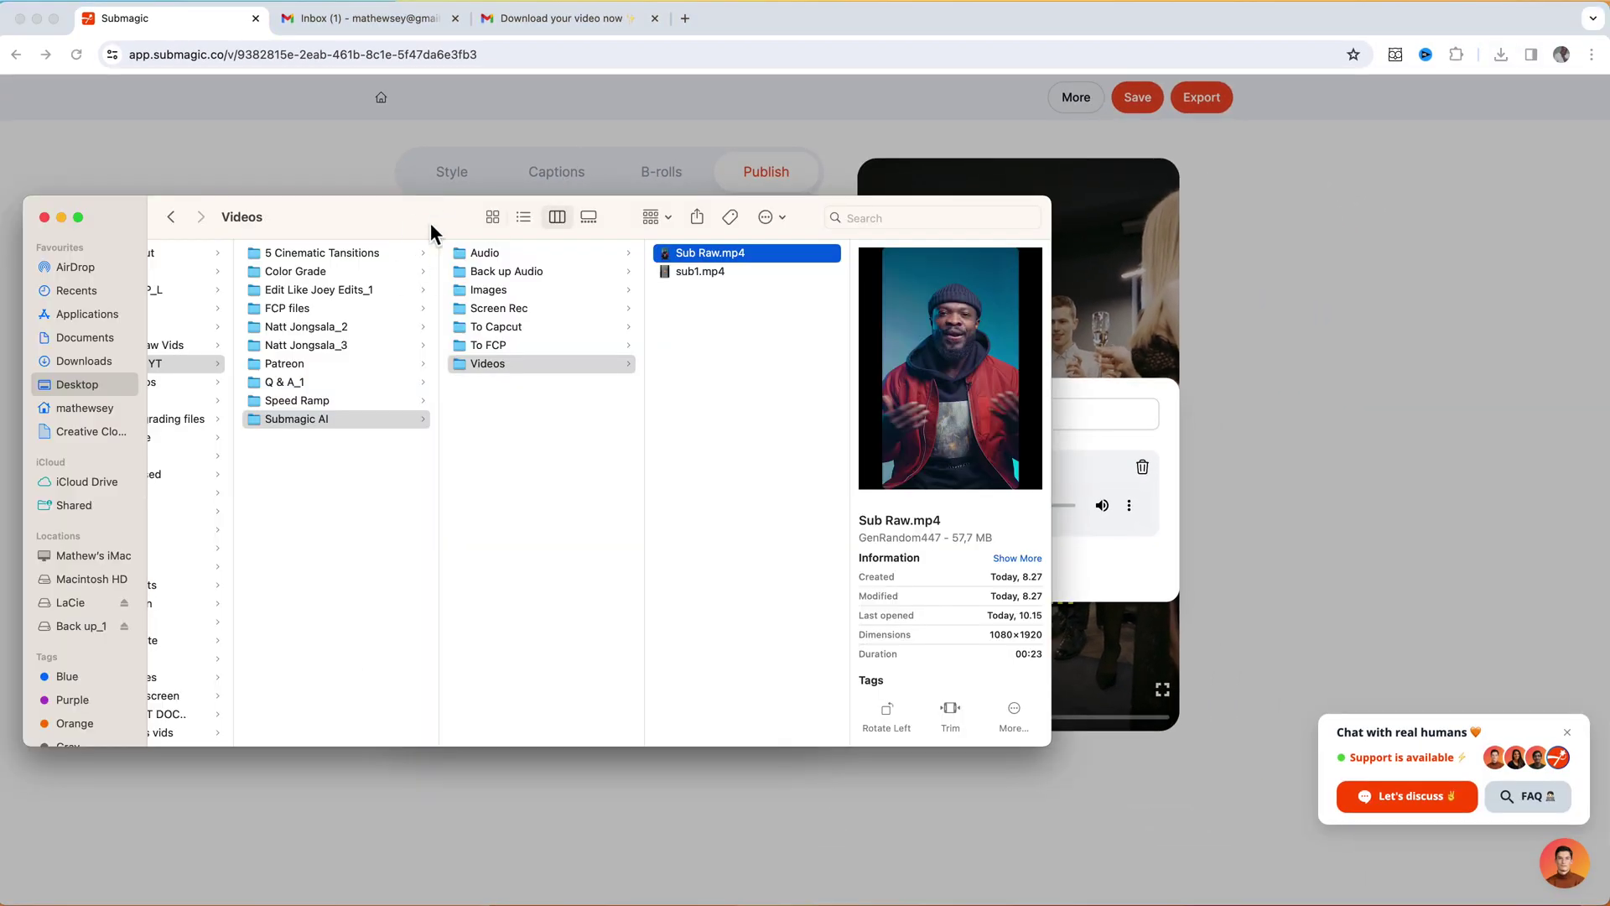
right_click(109, 362)
click(199, 372)
scroll(297, 468, down, 5)
drag(369, 216, 1300, 158)
Upload ES_Dream Big - Pearce Roswell.mp3 and apply it as the background music.
click(1174, 386)
drag(1059, 453, 708, 512)
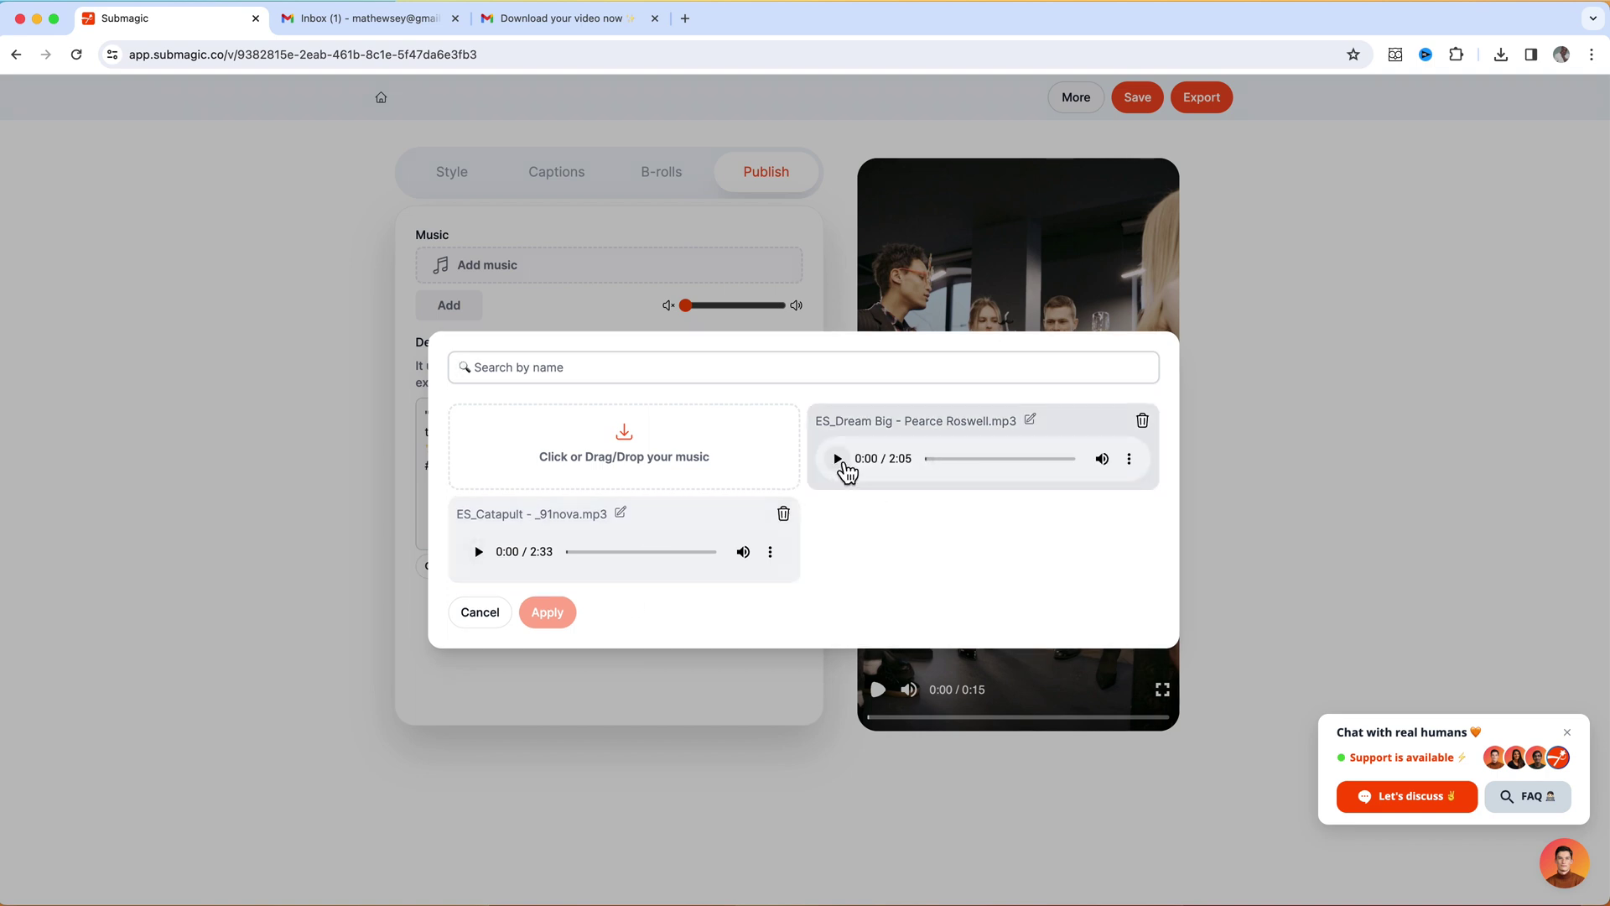
click(838, 459)
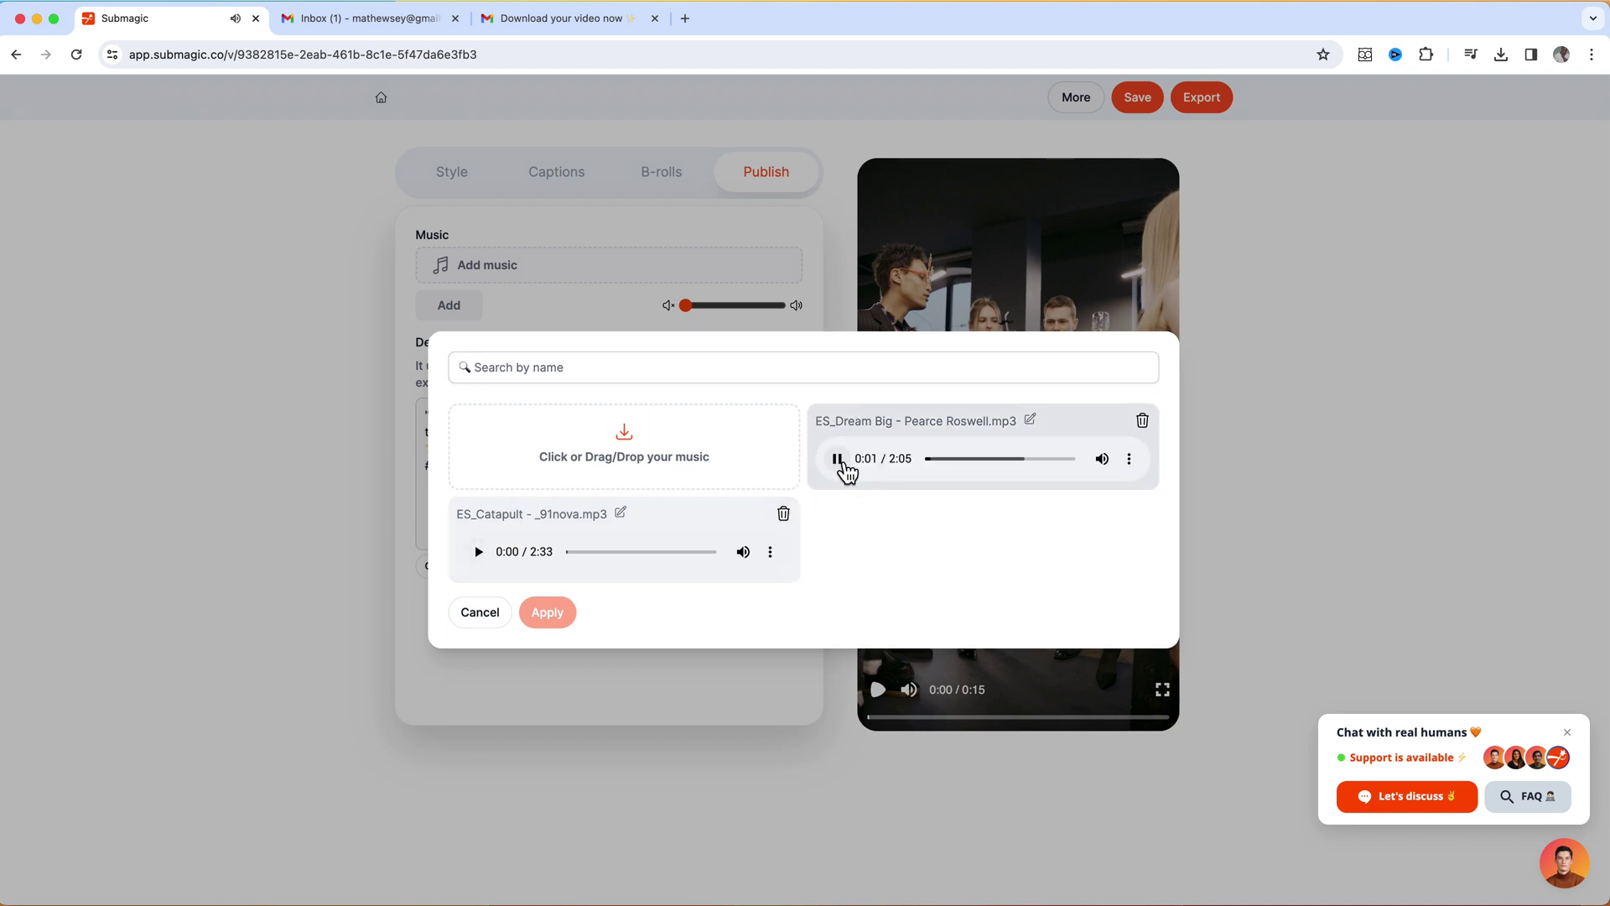
click(892, 435)
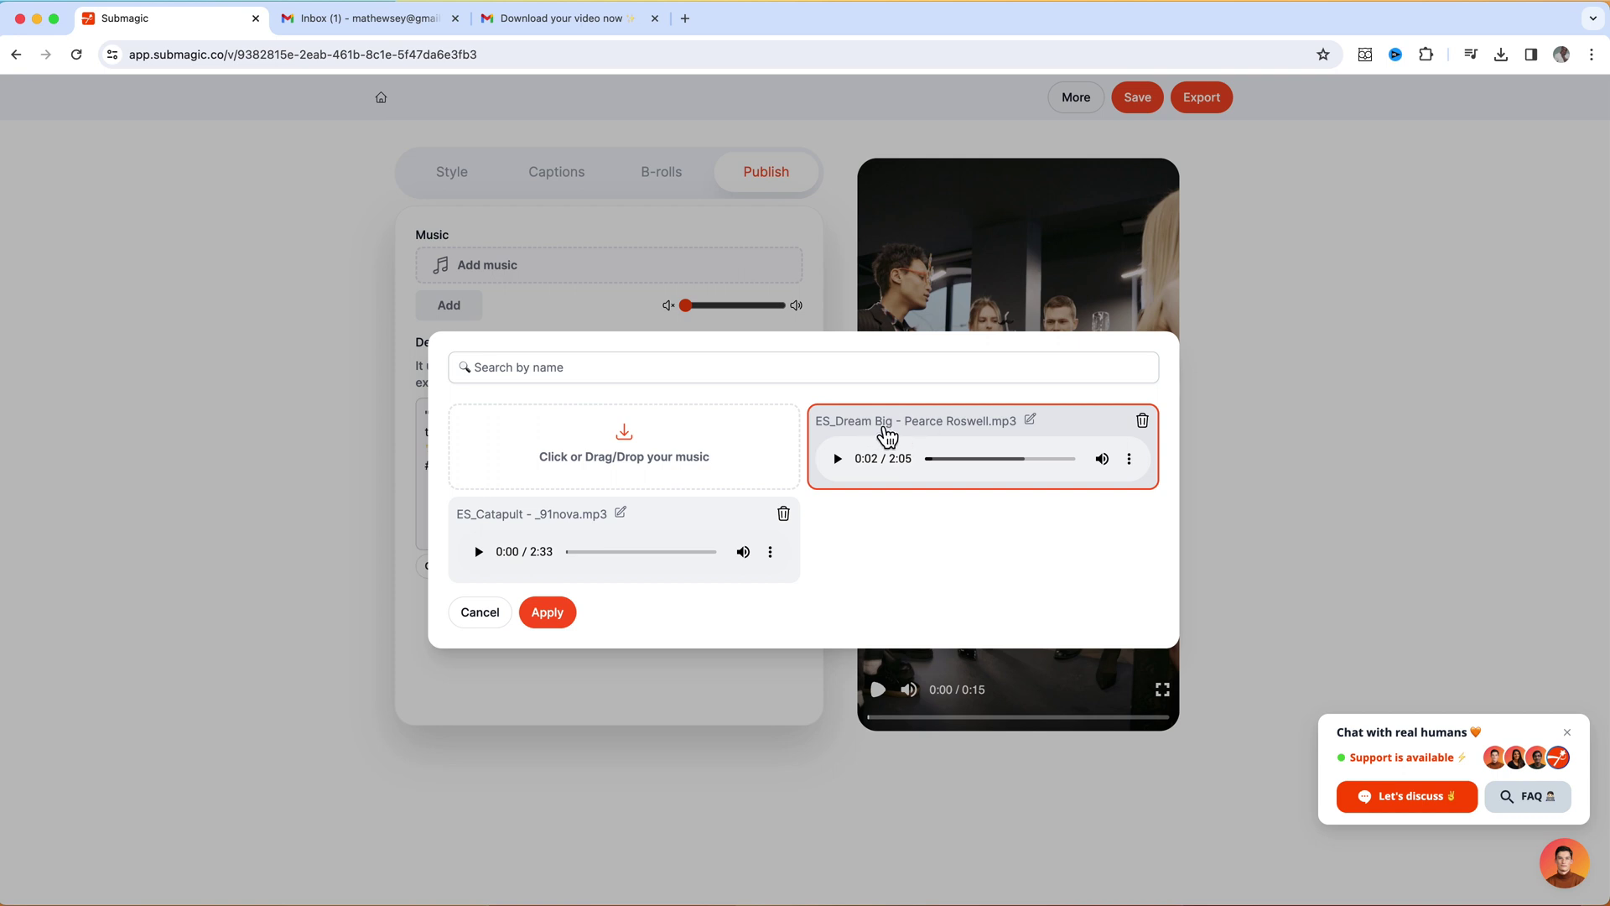
click(549, 614)
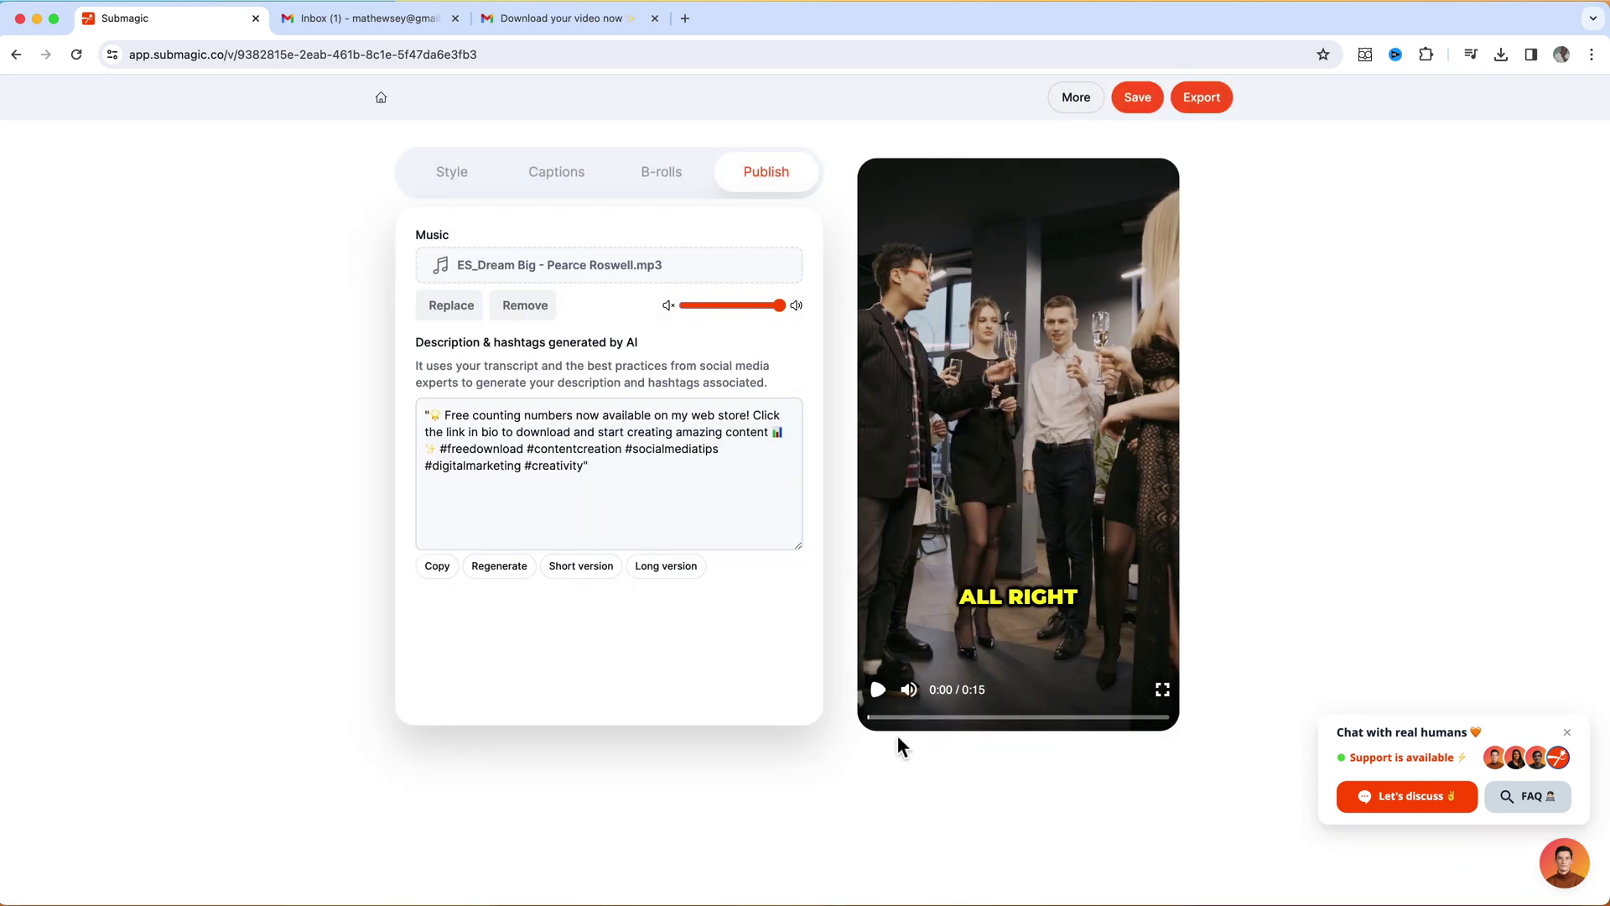
Lower the Dream Big music volume to about 25% and replay to check the balance.
click(878, 689)
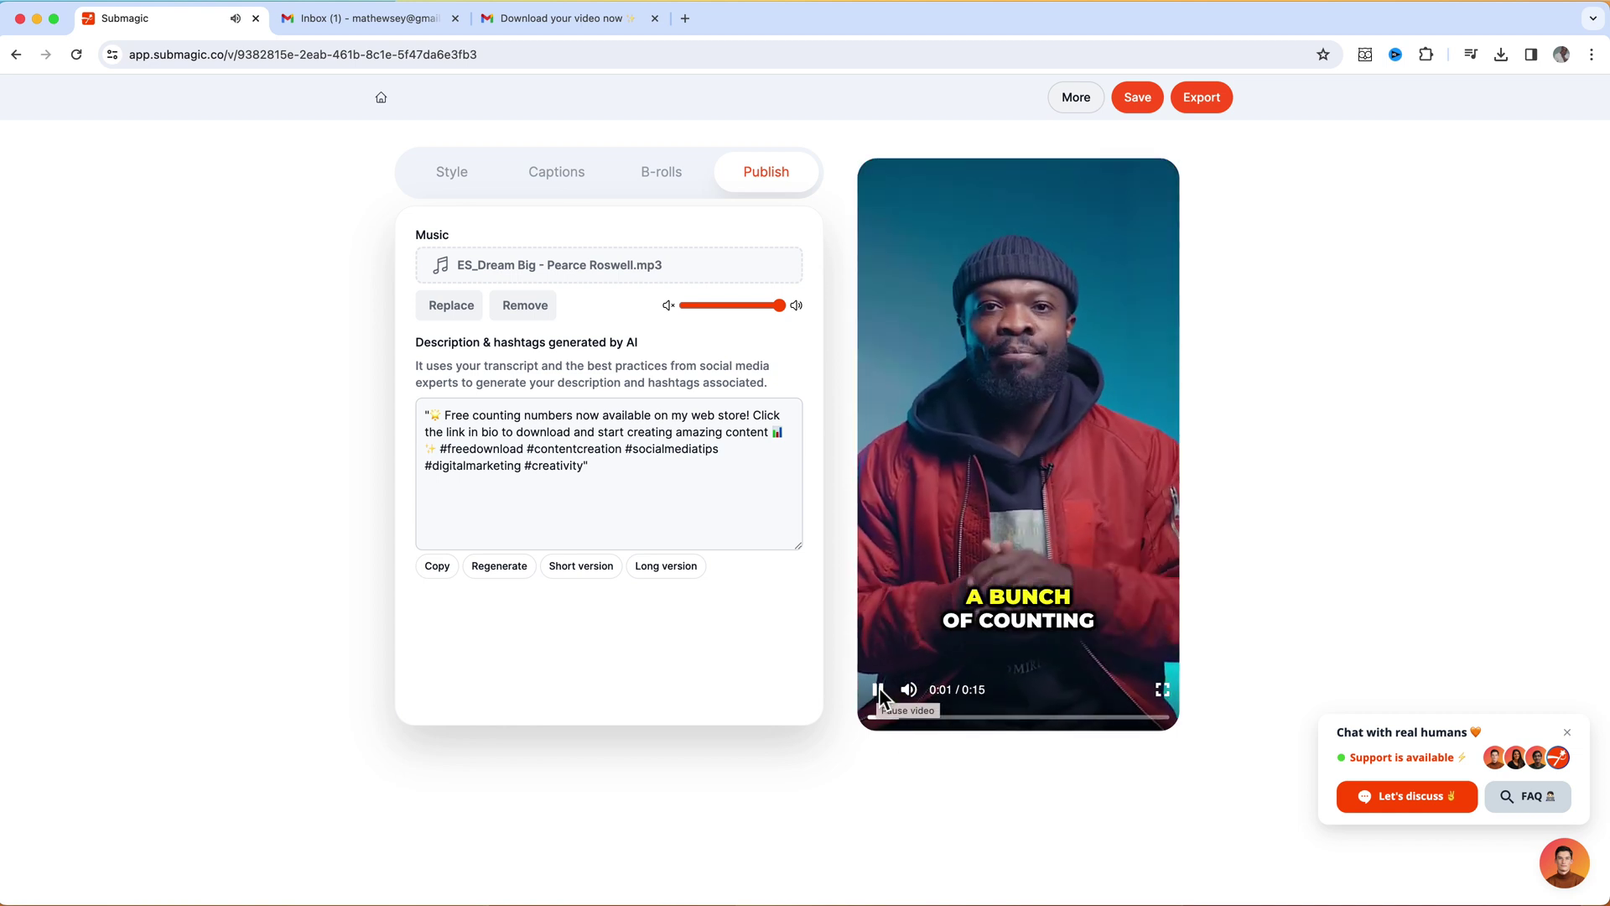
click(879, 688)
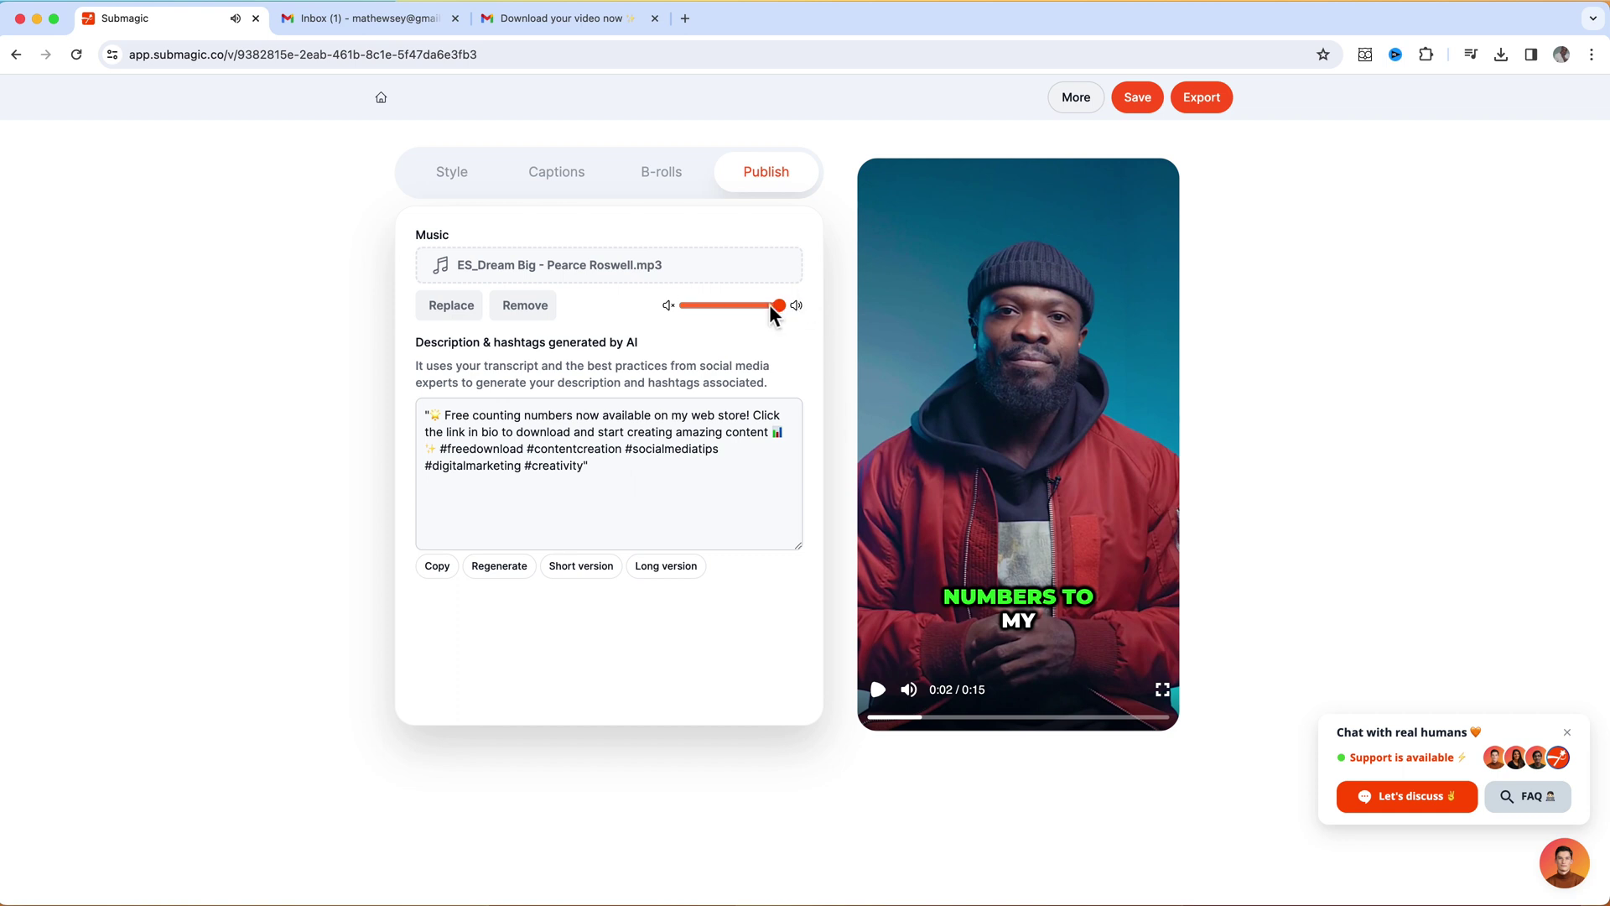
drag(769, 305, 709, 306)
click(878, 691)
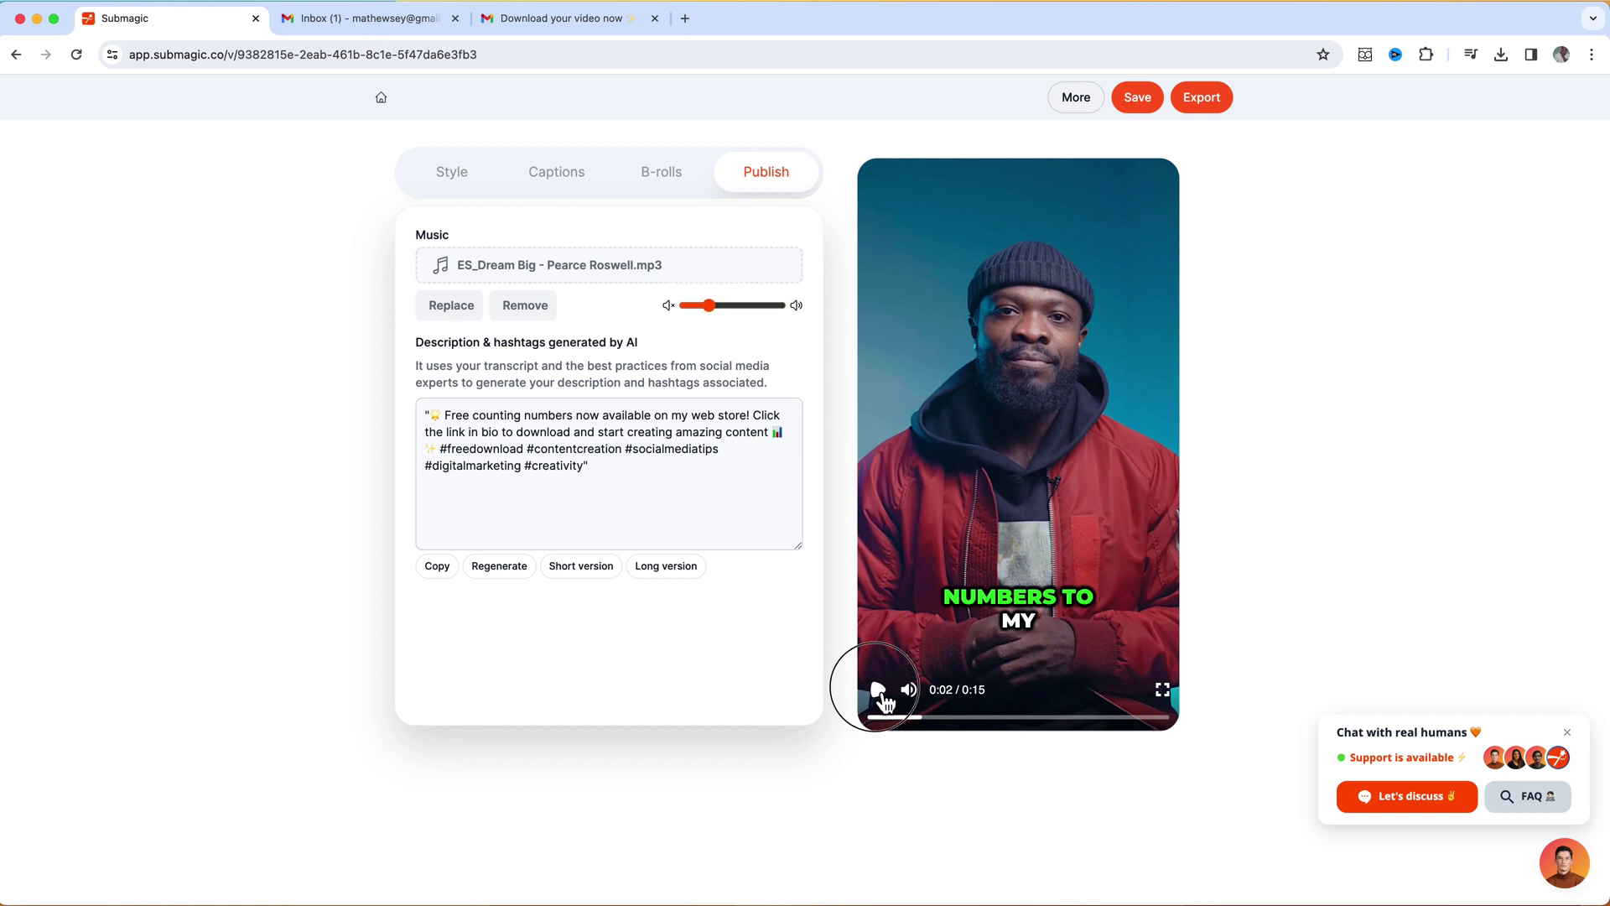